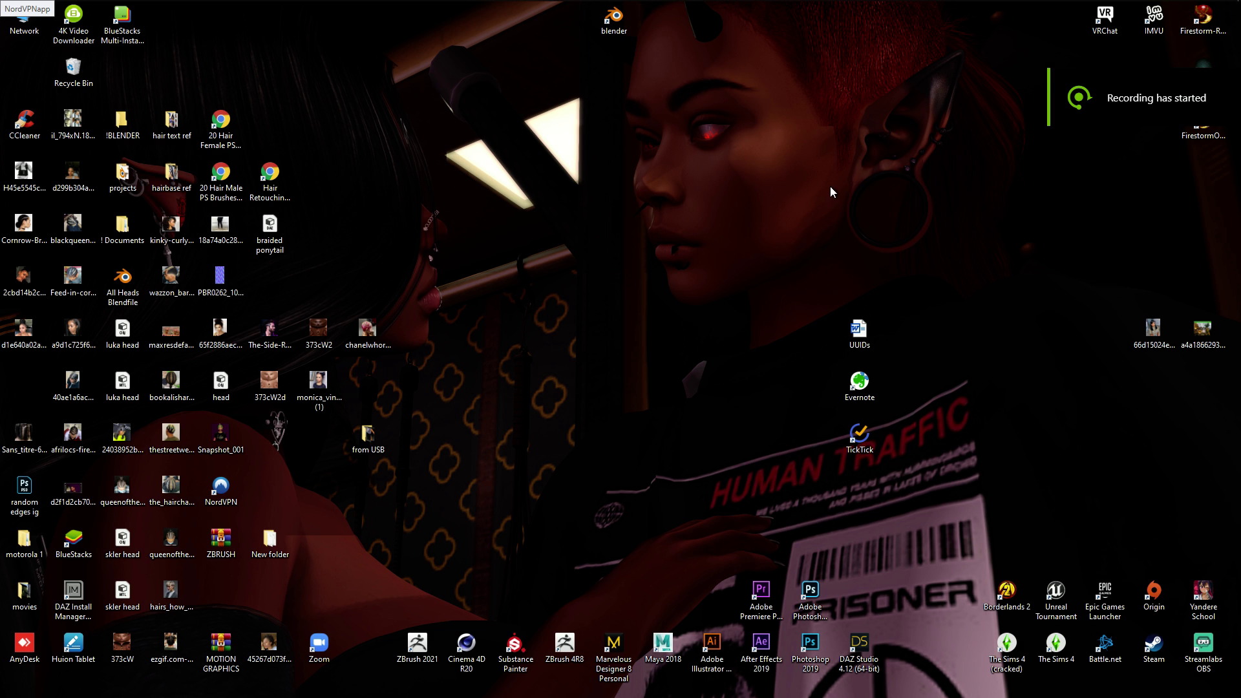
Step: Bring the Marvelous Designer window with the 'crop belted' project to the front
left_click(602, 12)
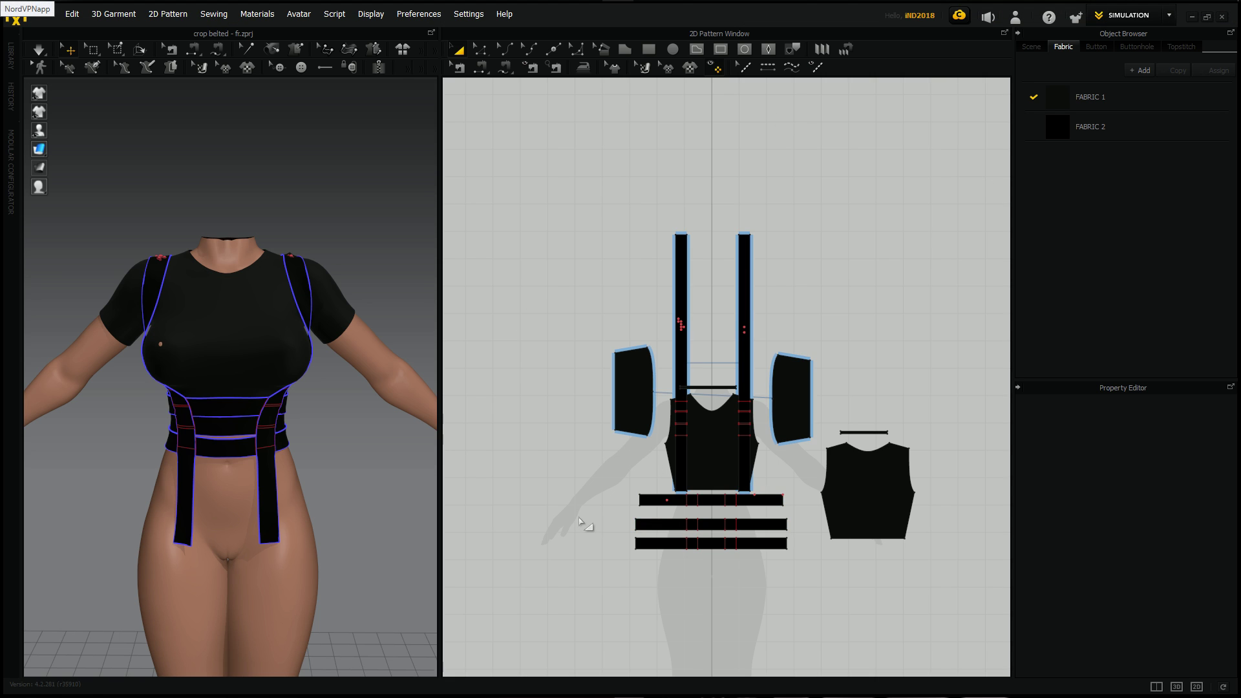
Step: Move the left sleeve piece further left and the right sleeve piece further right
scroll(580, 521, "up", 5)
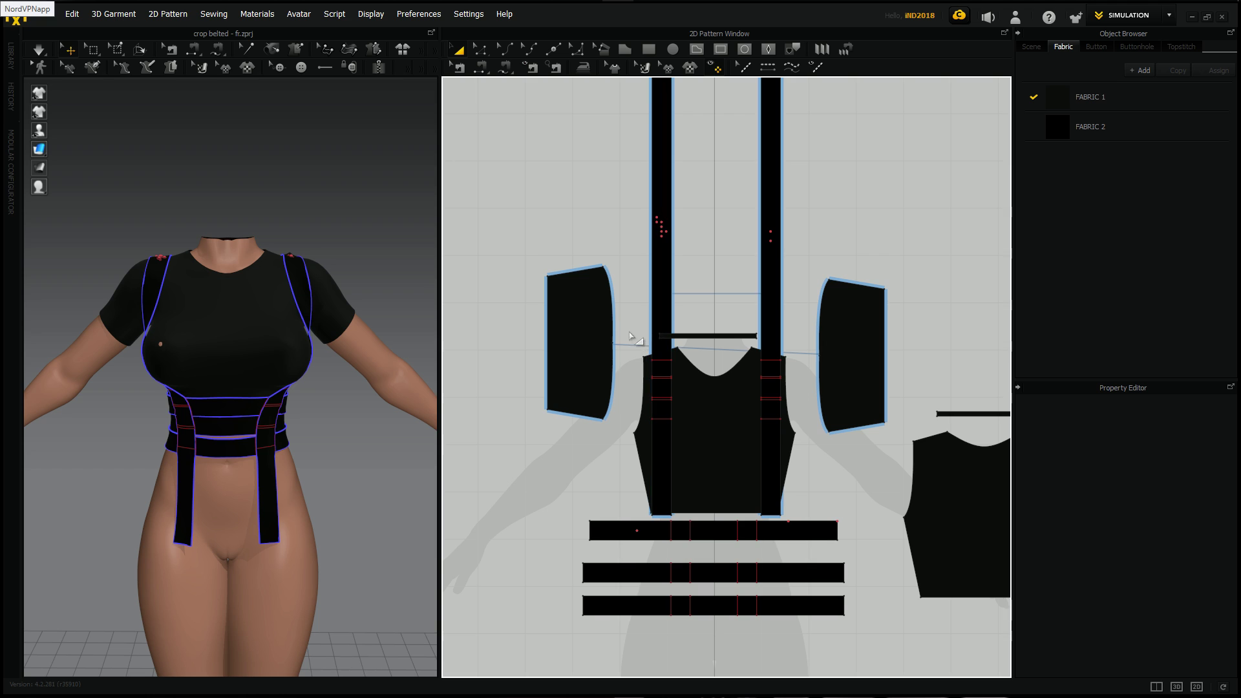
left_click(740, 383)
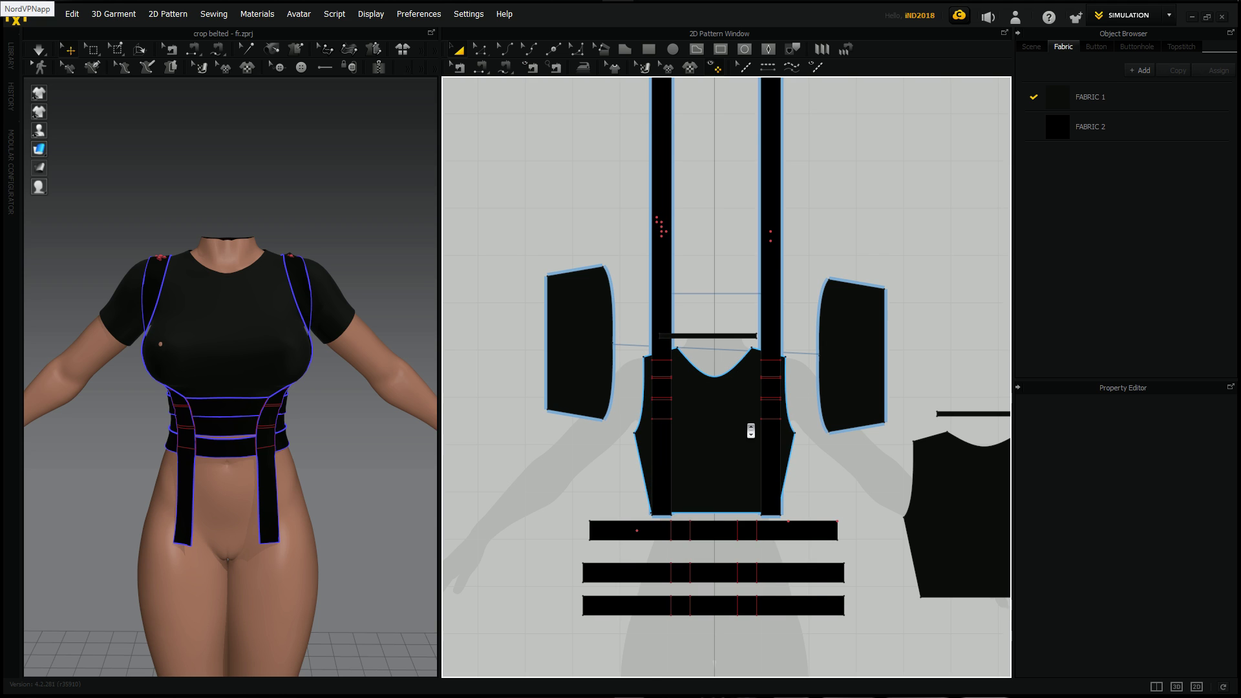
scroll(750, 431, "down", 2)
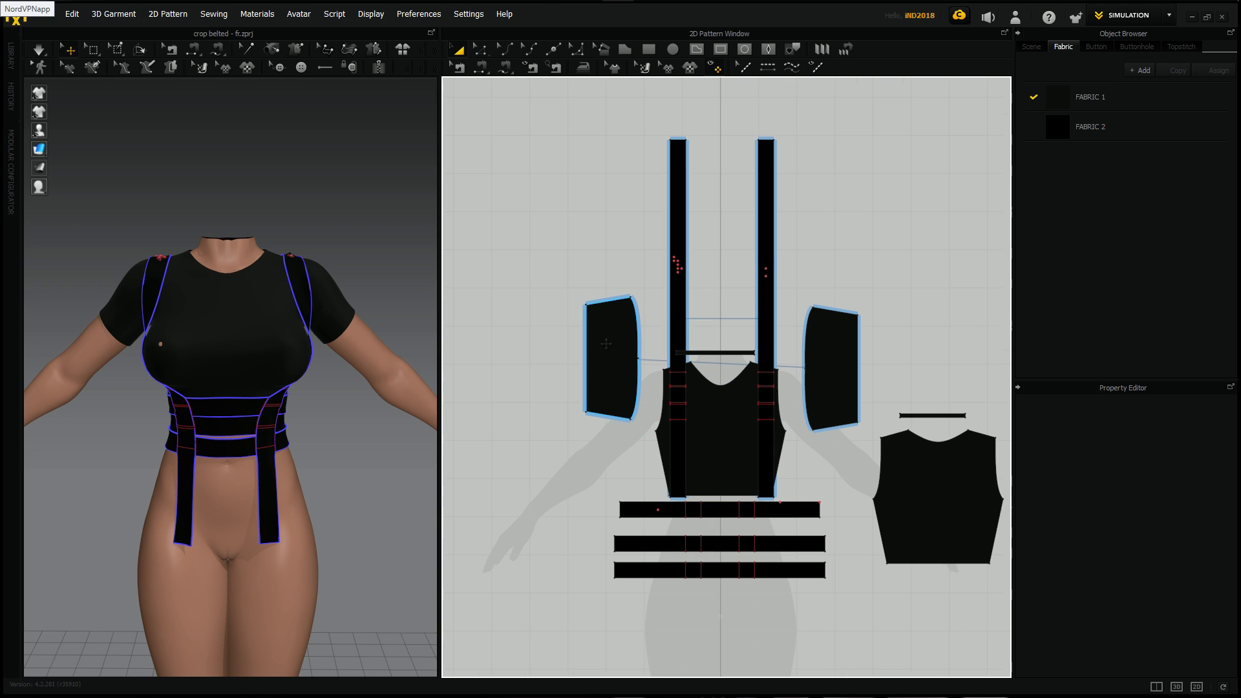
right_click_drag(656, 394, 577, 399)
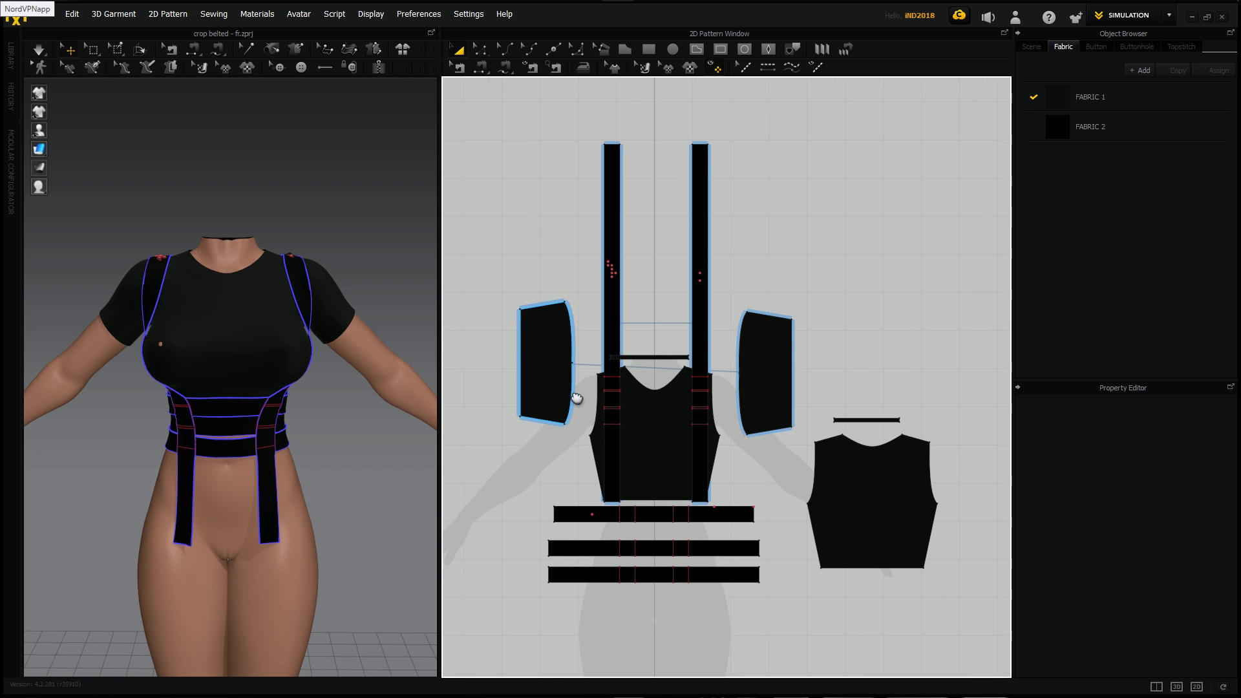
left_click(547, 372)
left_click_drag(554, 394, 502, 398)
left_click_drag(781, 375, 807, 357)
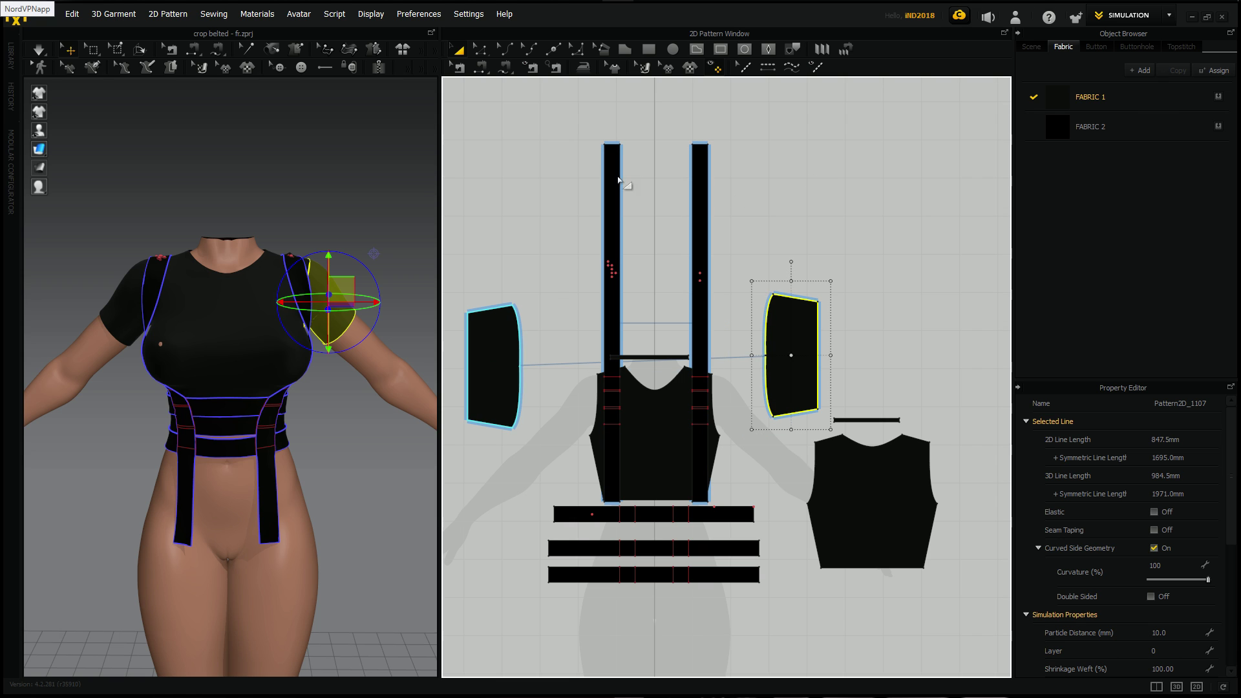
Step: Cut and paste the left and right straps to place each farther outward
scroll(667, 388, "down", 3)
scroll(667, 421, "up", 4)
right_click_drag(667, 421, 684, 382)
left_click(651, 327)
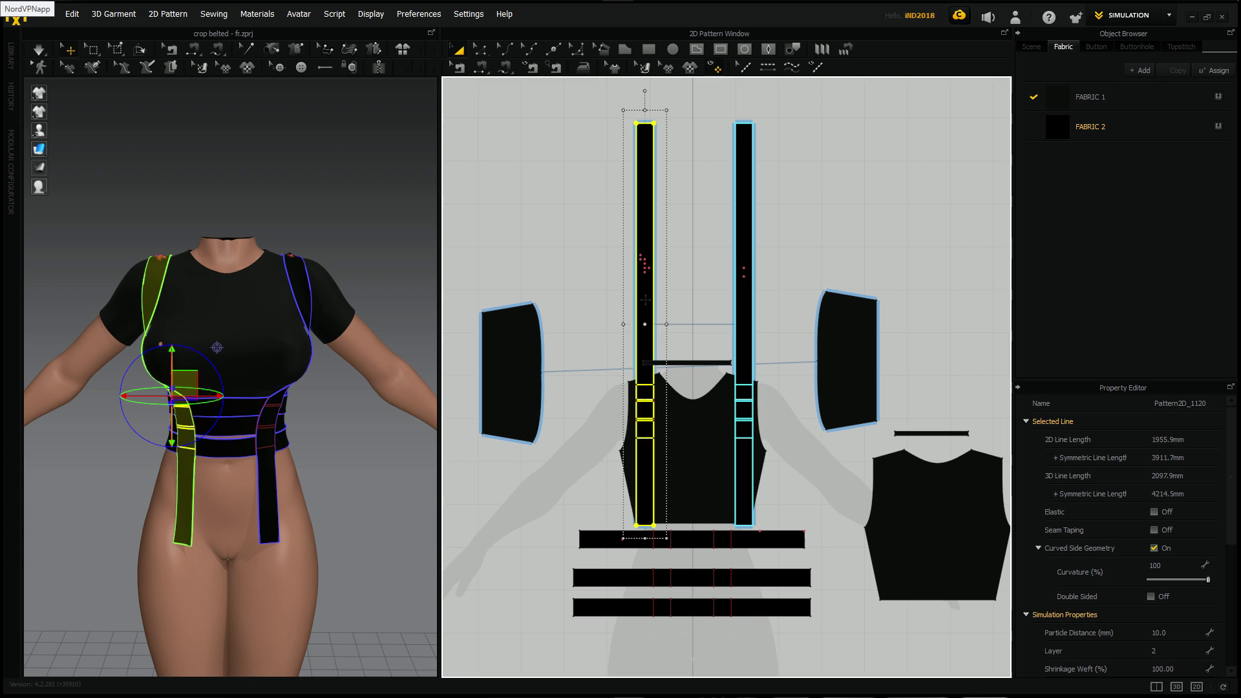
key("ctrl+c")
key("ctrl+v")
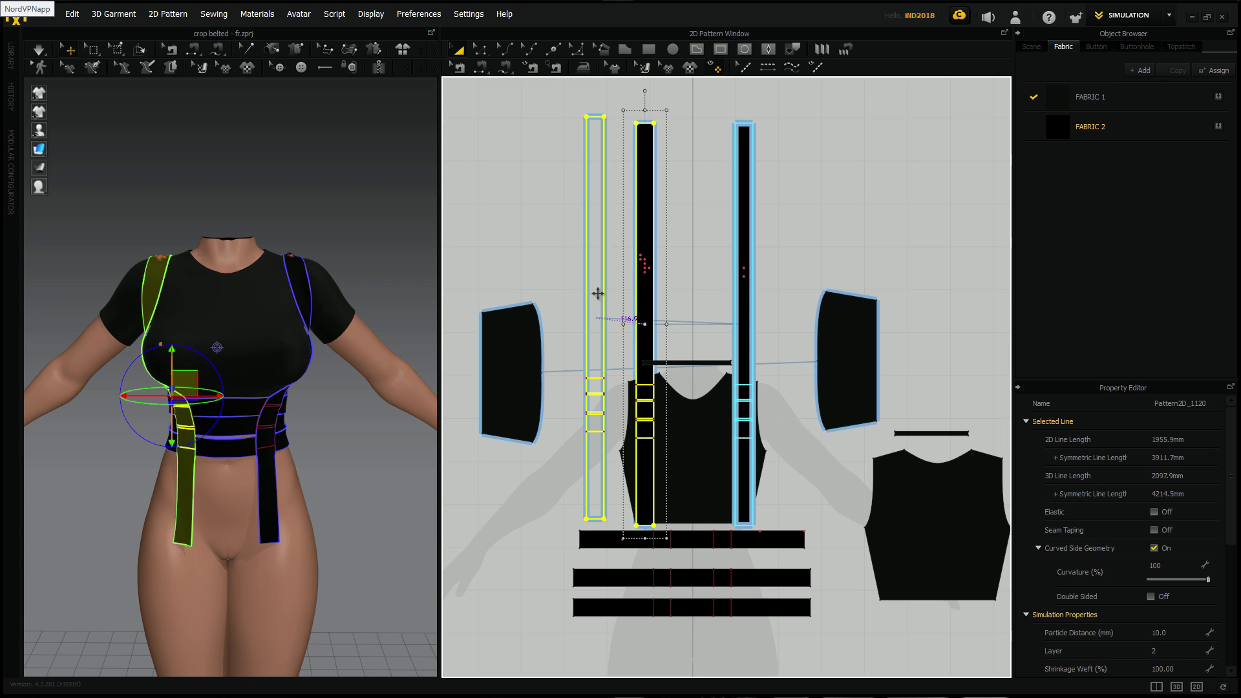
left_click(598, 294)
left_click(771, 303)
left_click(746, 304)
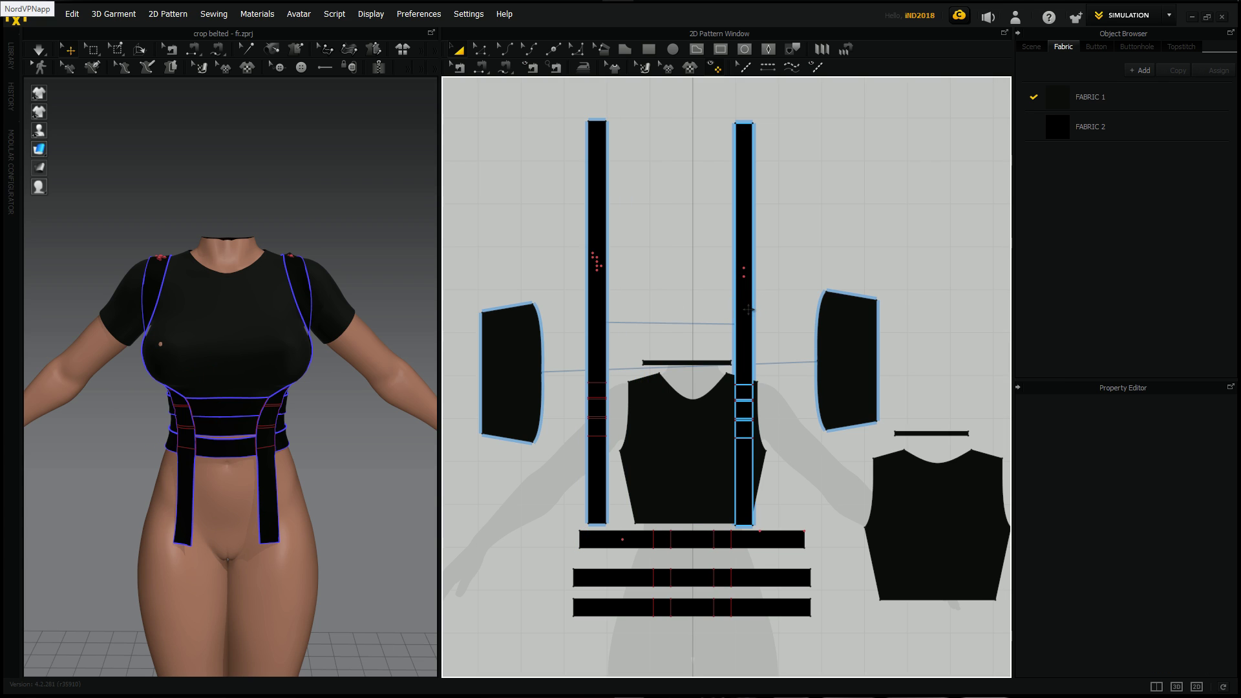
key("ctrl+c")
key("ctrl+v")
left_click(791, 308)
Step: Nudge the belt piece slightly down and fit the whole pattern layout in view
right_click_drag(837, 518, 815, 385)
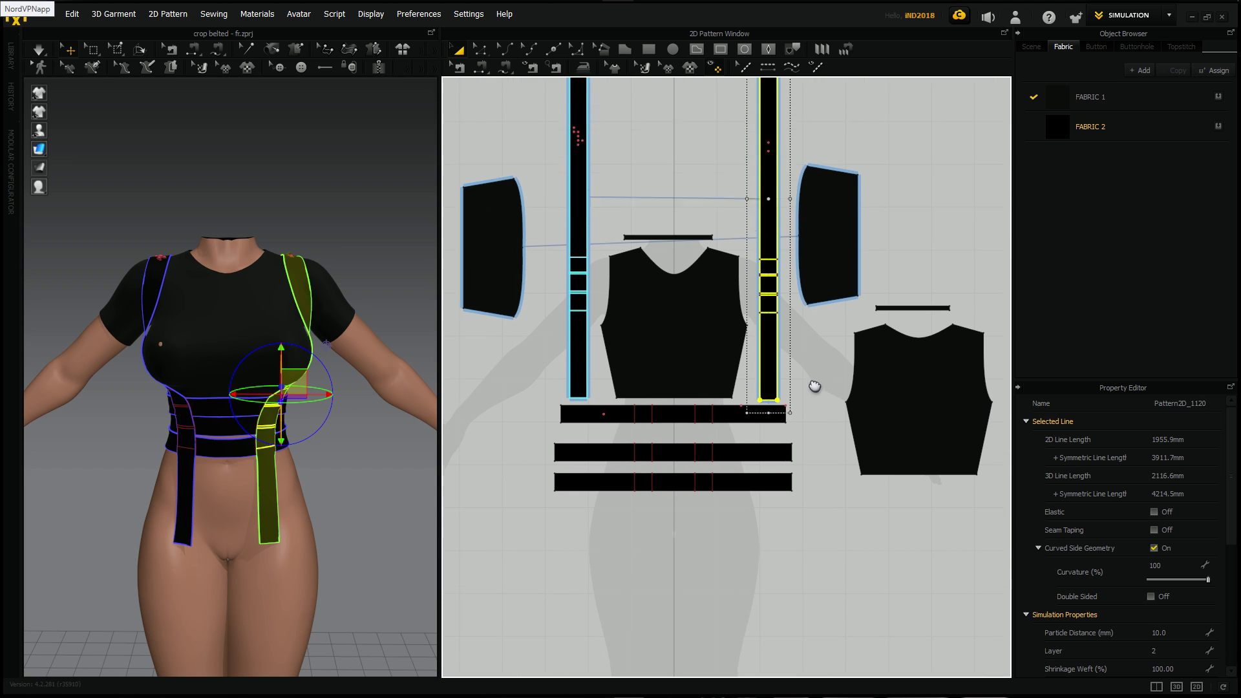
left_click_drag(737, 411, 737, 421)
right_click_drag(895, 244, 886, 360)
scroll(886, 360, "down", 2)
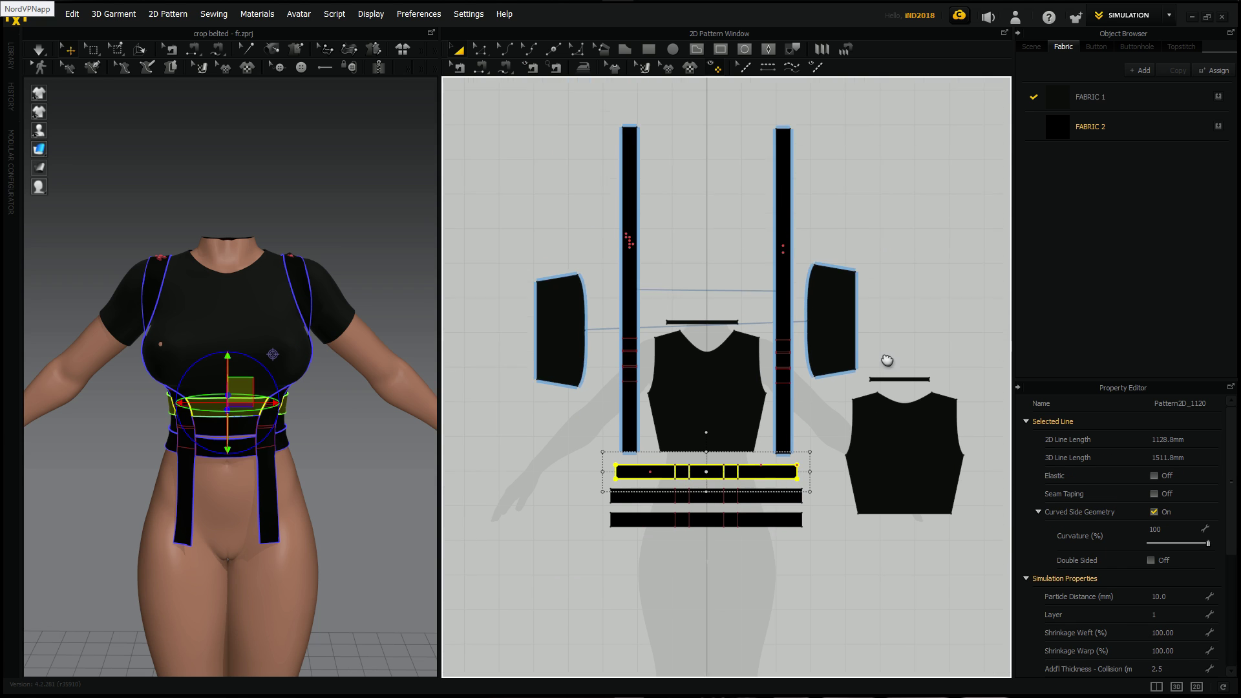
Step: In the UV Editor workspace, pack all UV islands into the 0–1 square
left_click(1168, 16)
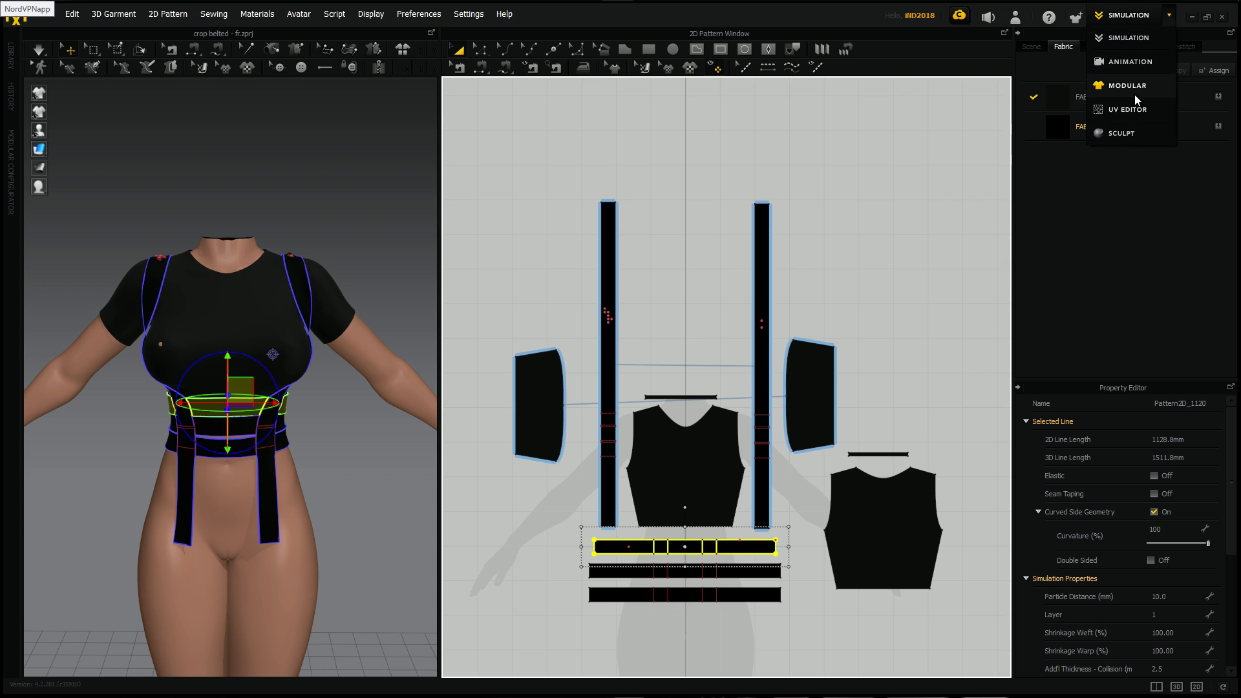
left_click(1127, 109)
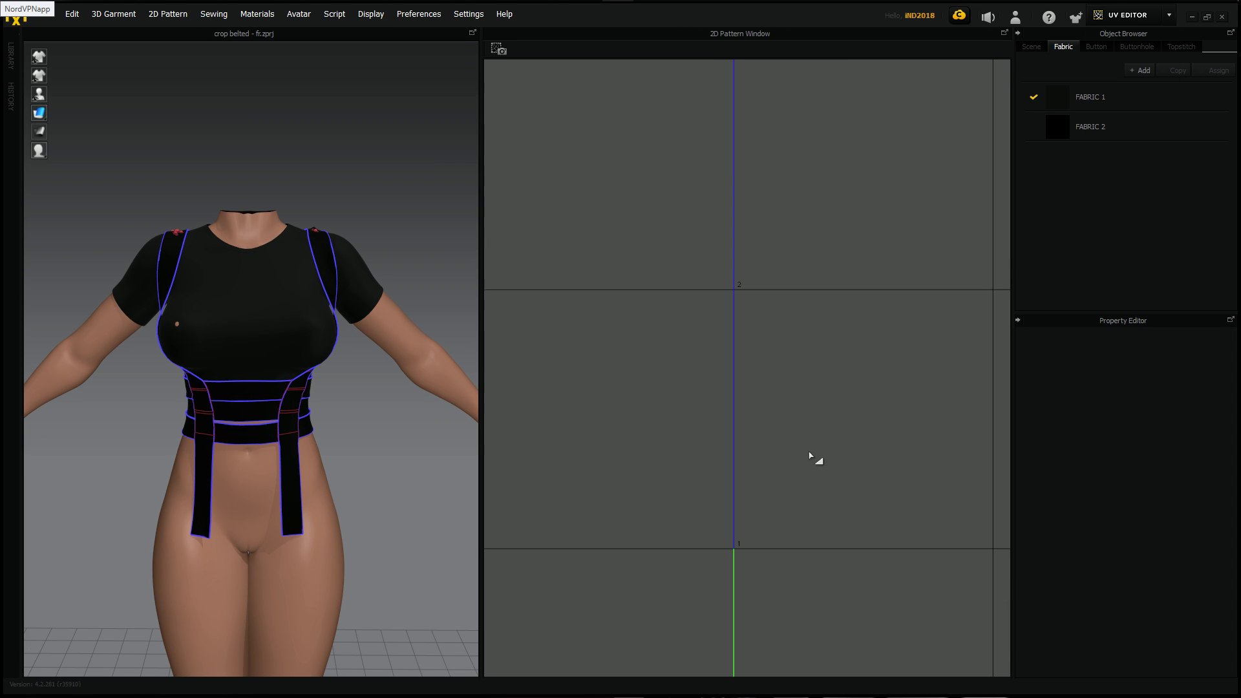
right_click(748, 504)
left_click(772, 525)
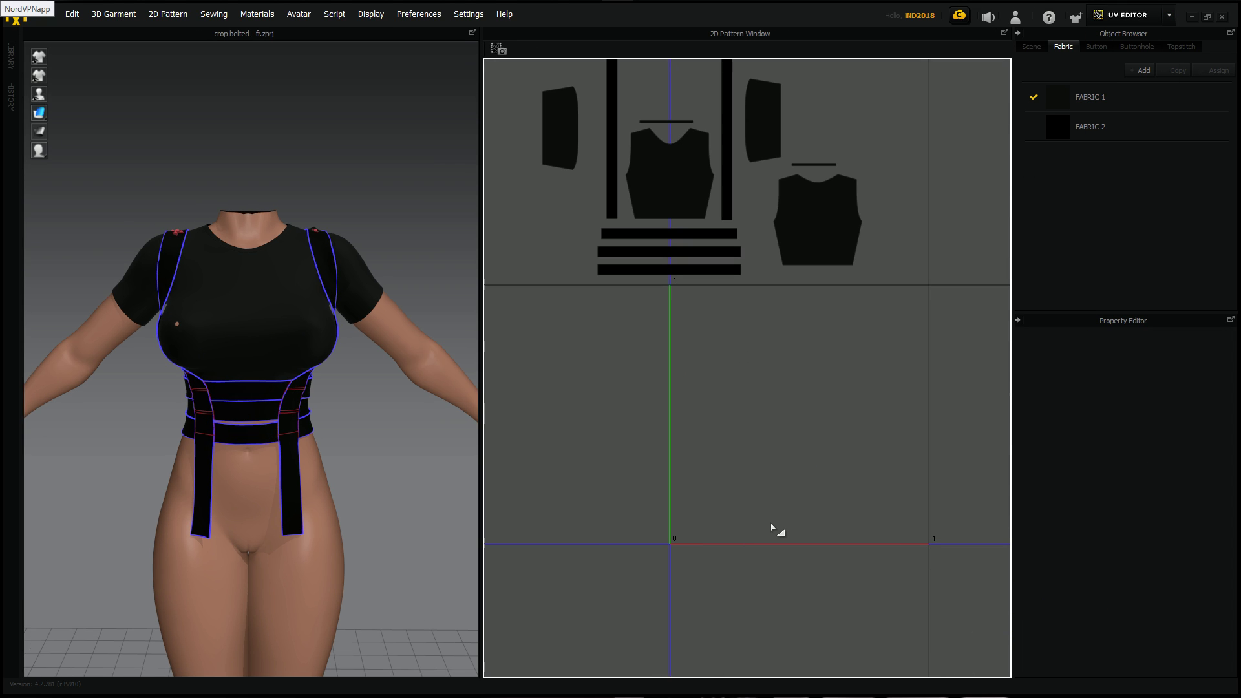
right_click(789, 465)
left_click(799, 478)
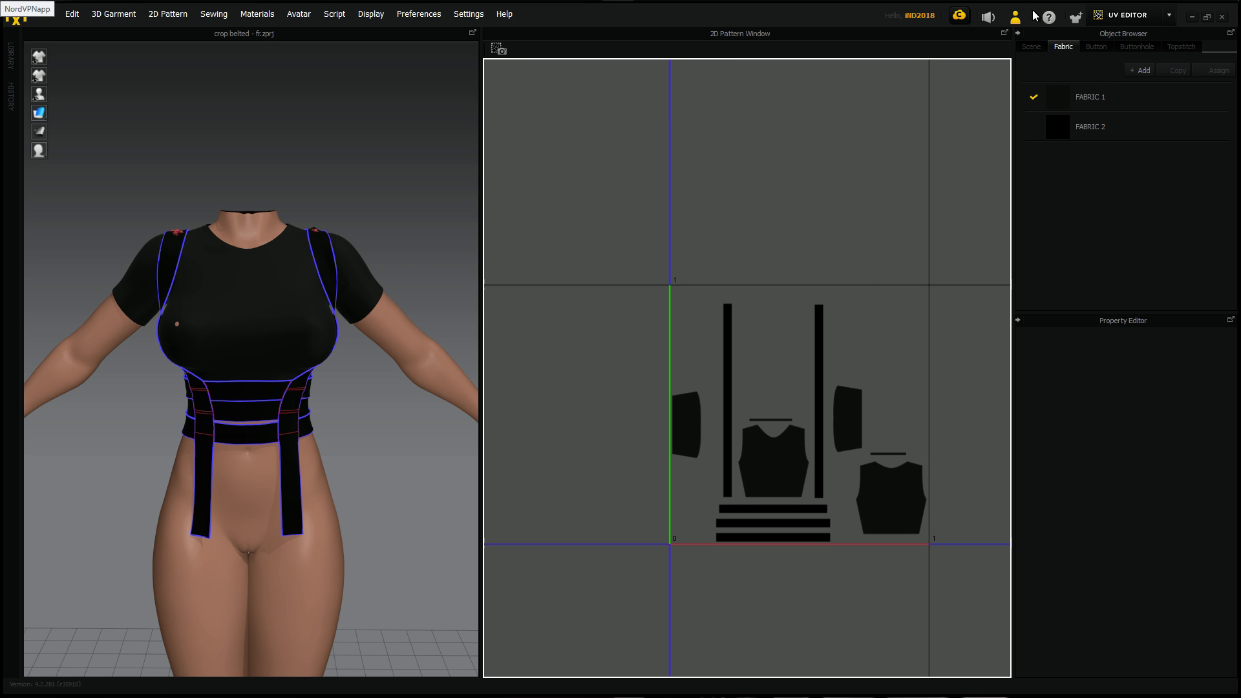
Step: Return to the Simulation workspace and recentre the pattern view
left_click(1157, 17)
left_click(1127, 39)
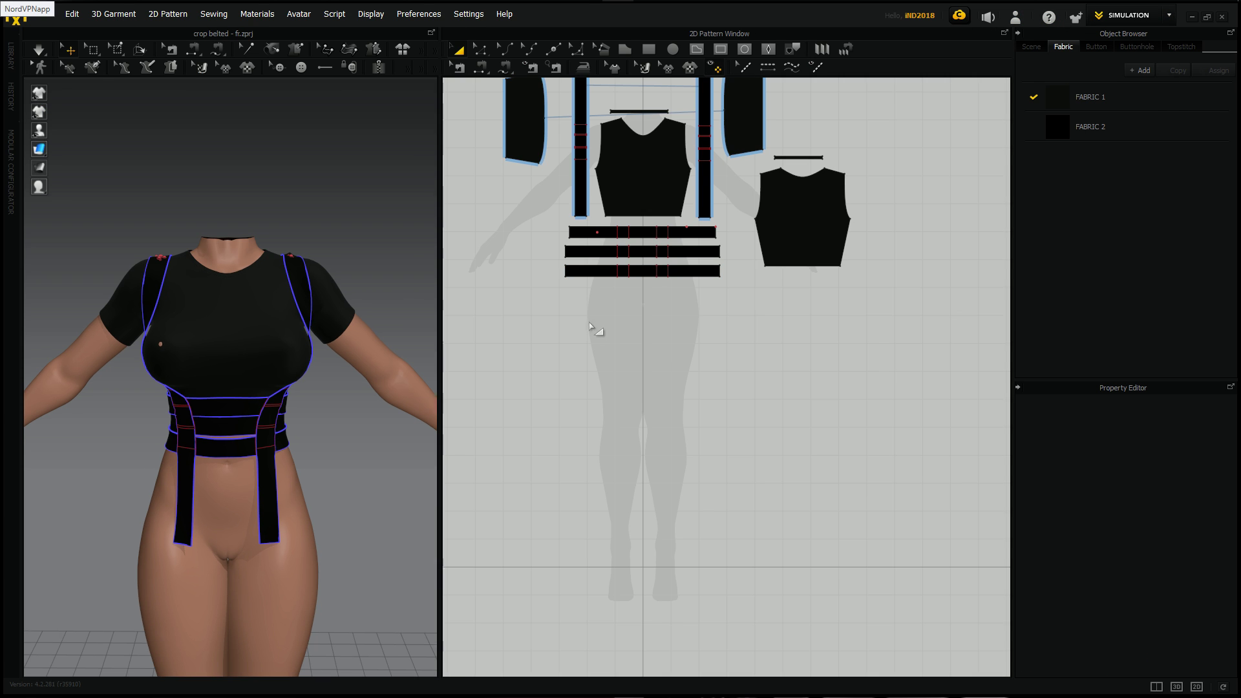
right_click_drag(637, 290, 701, 492)
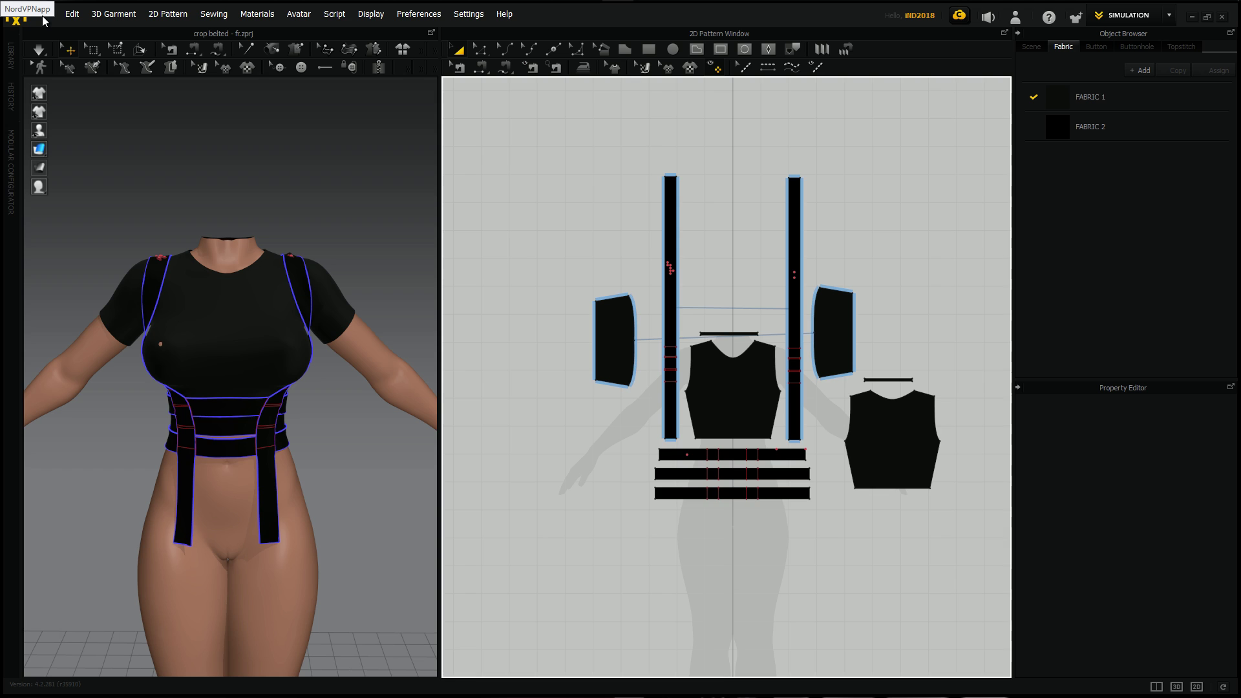
Step: Export all patterns as OBJ (Selected), overwriting YTthingidk.obj in Documents with unified UVs
key("ctrl+a")
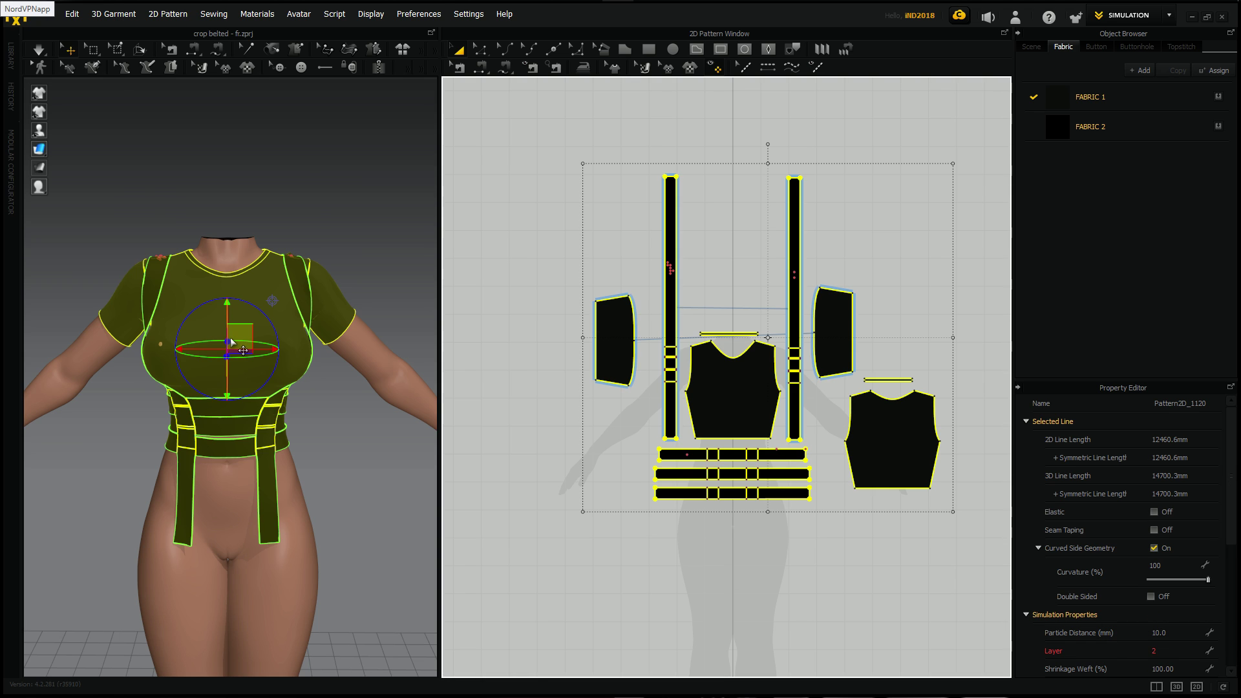
left_click(47, 15)
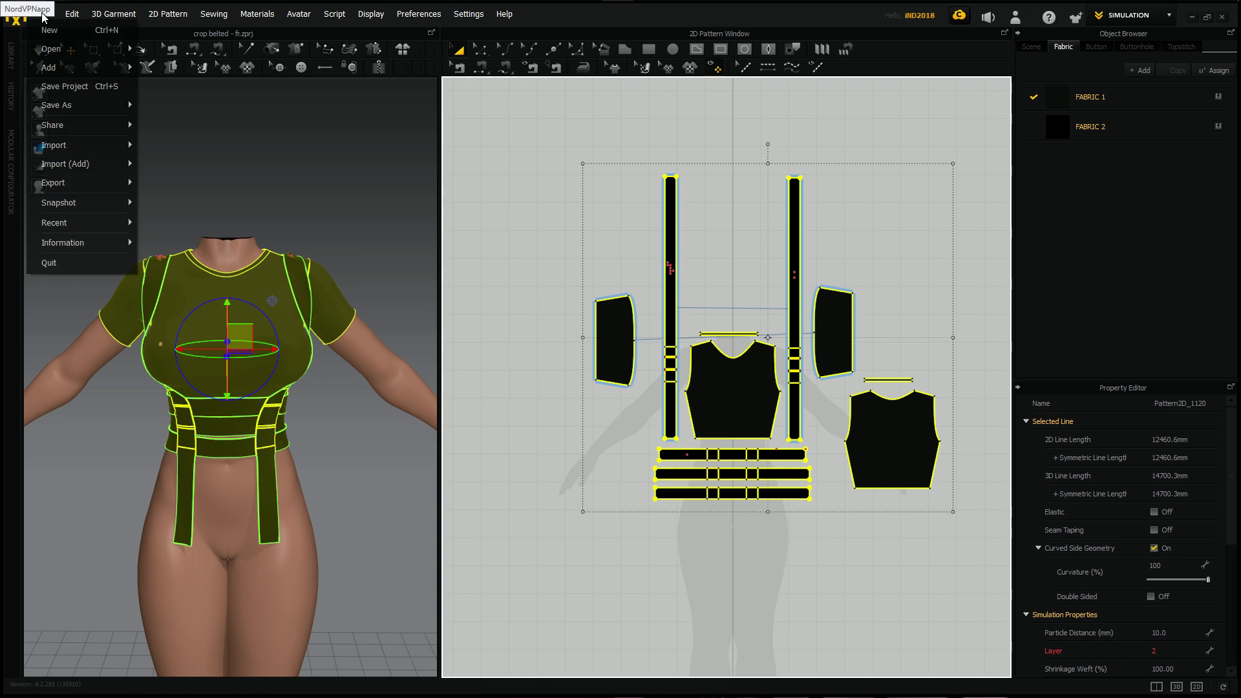
mouse_move(71, 169)
mouse_move(99, 191)
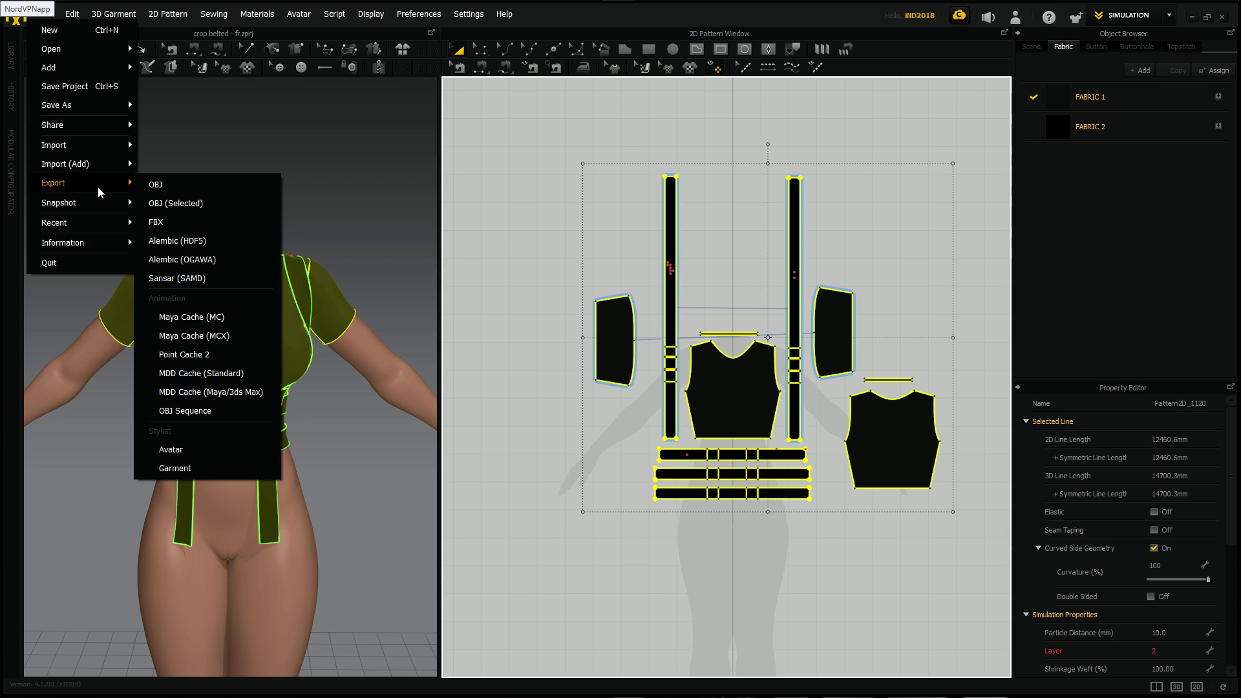
left_click(181, 205)
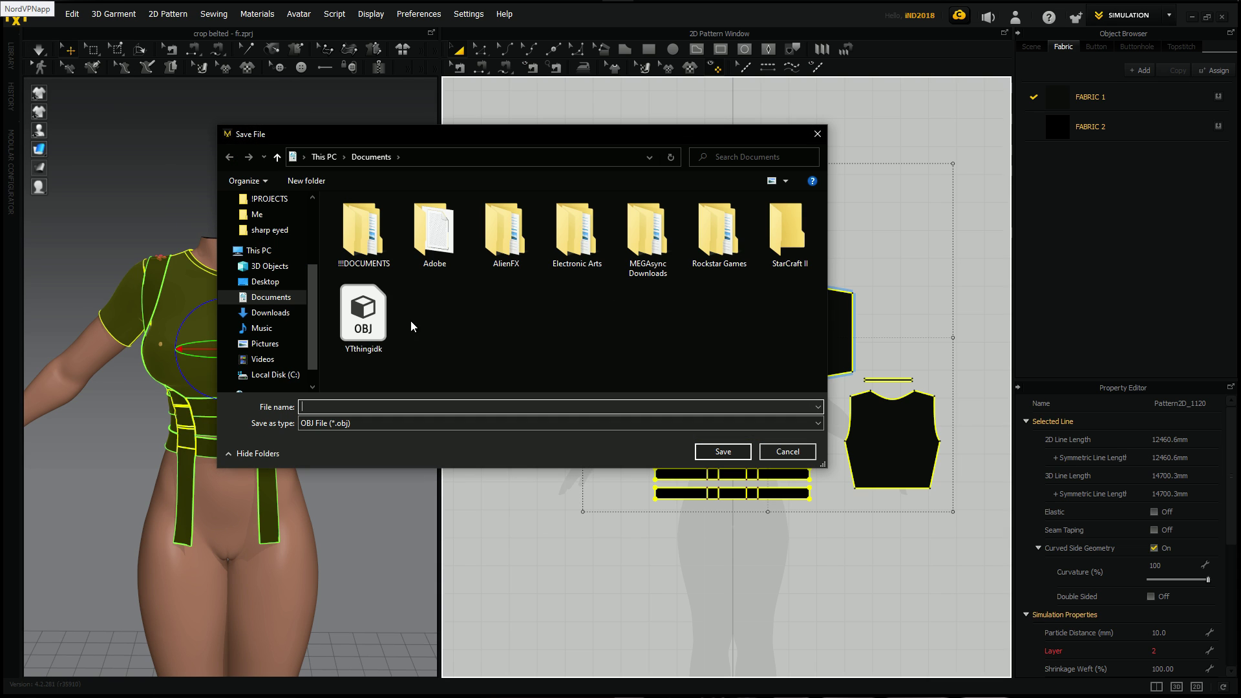
double_click(366, 327)
left_click(652, 355)
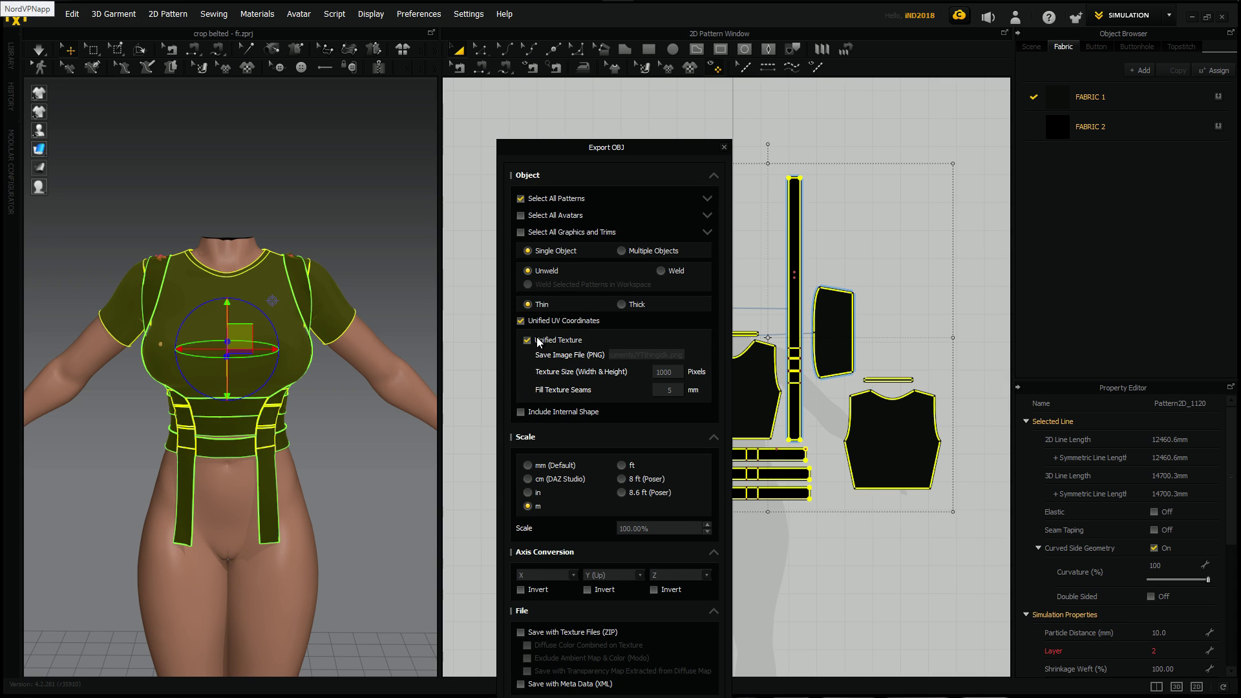
left_click_drag(617, 149, 620, 77)
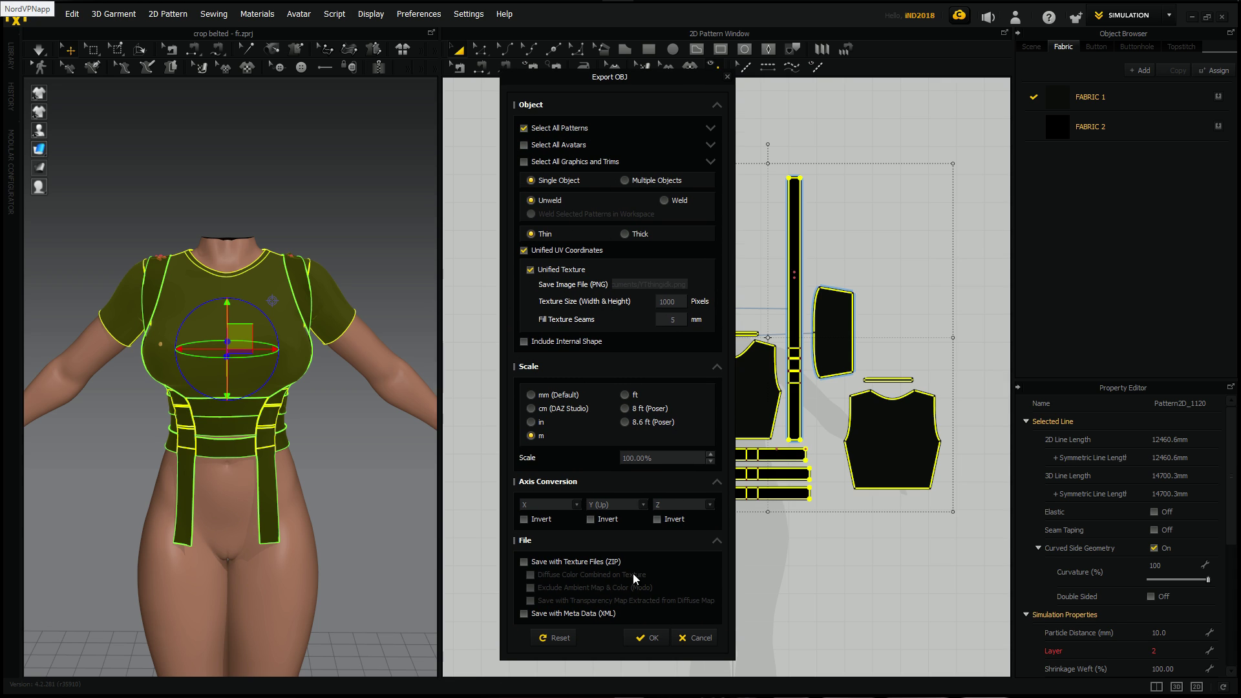
left_click(635, 641)
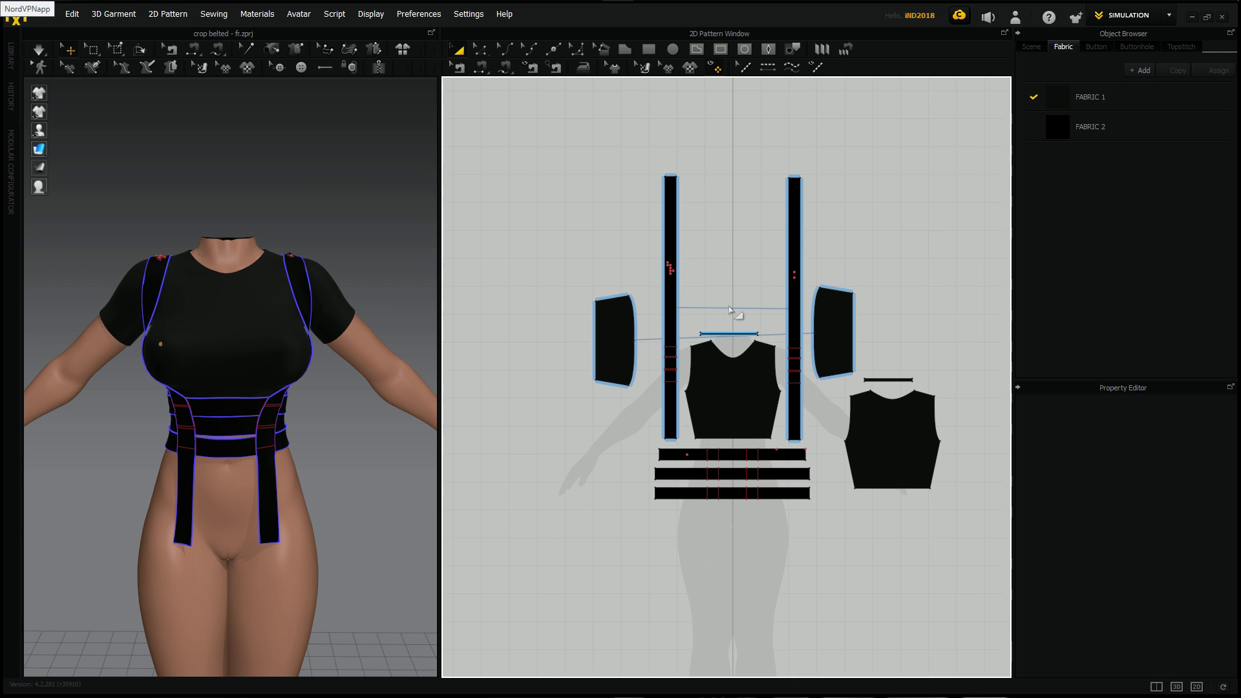
left_click(395, 13)
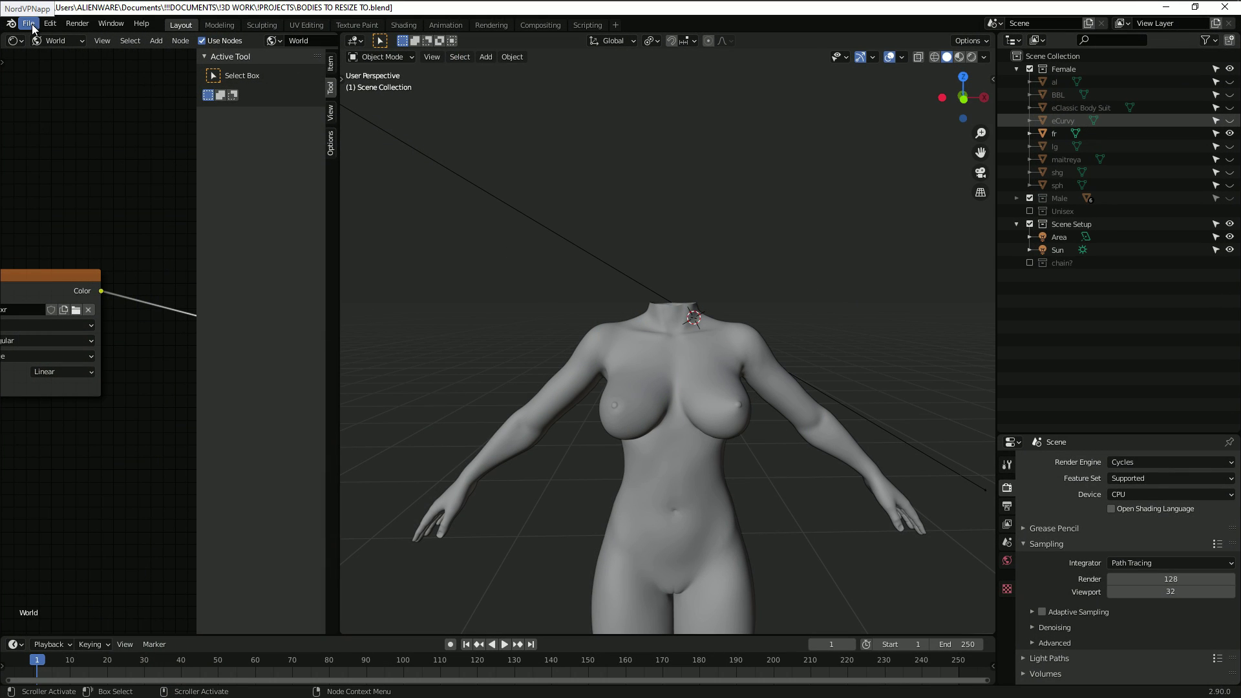
Step: Import YTthingidk.obj from Documents as Wavefront OBJ and select the imported shirt
left_click(31, 26)
mouse_move(65, 195)
left_click(207, 304)
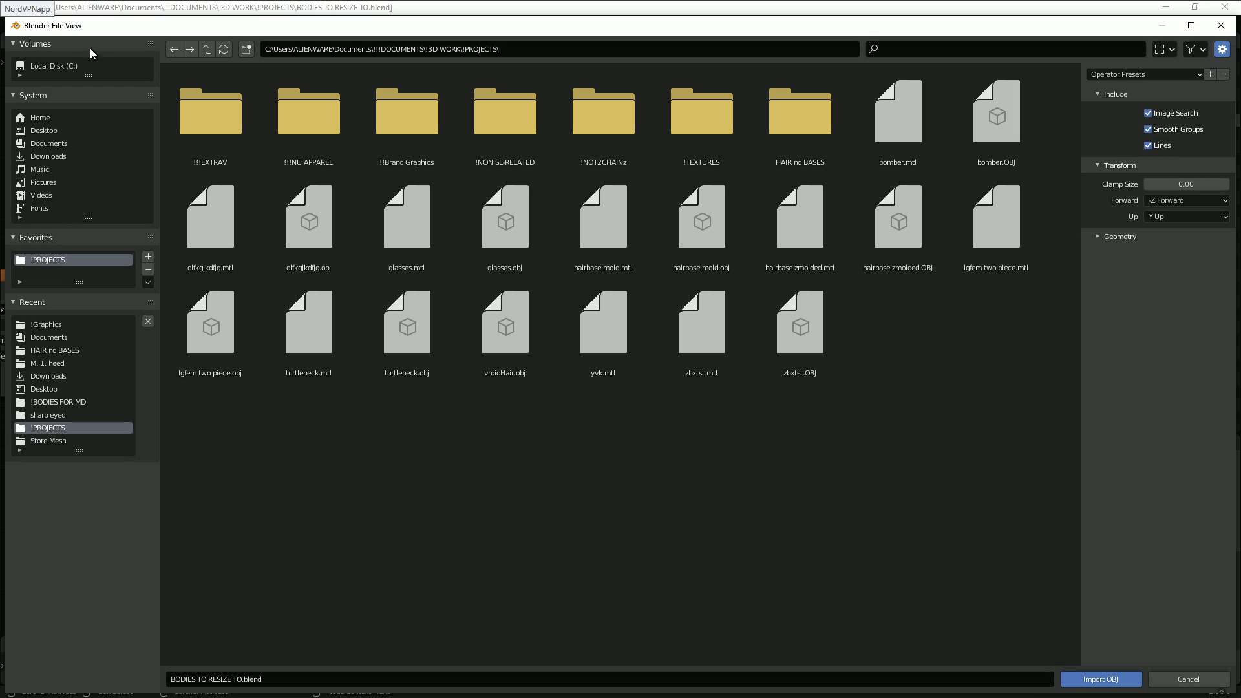
left_click(51, 143)
double_click(988, 123)
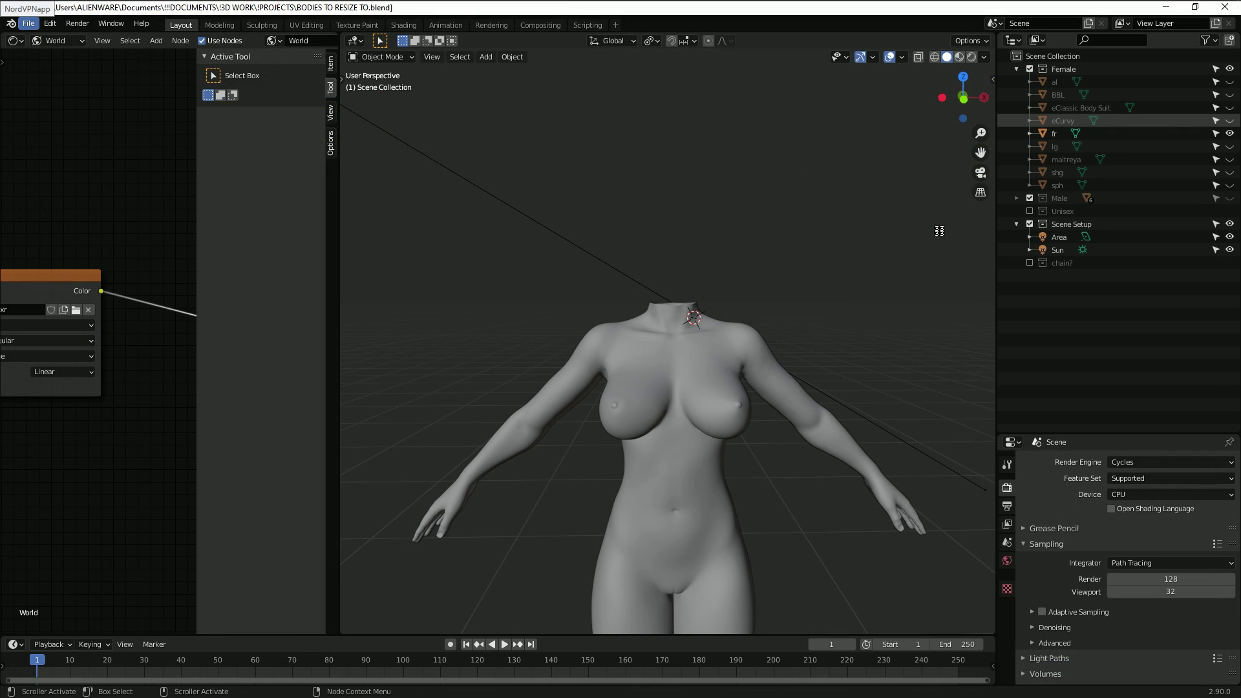
middle_click_drag(820, 471, 580, 213)
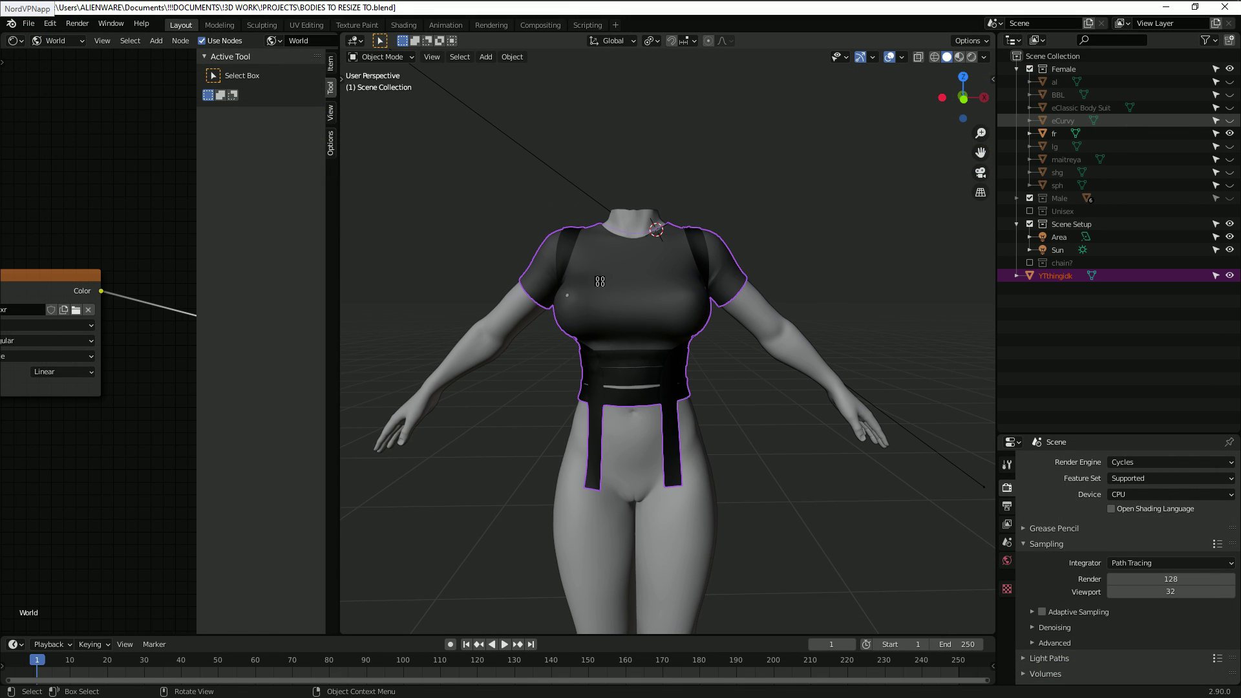
left_click(606, 292)
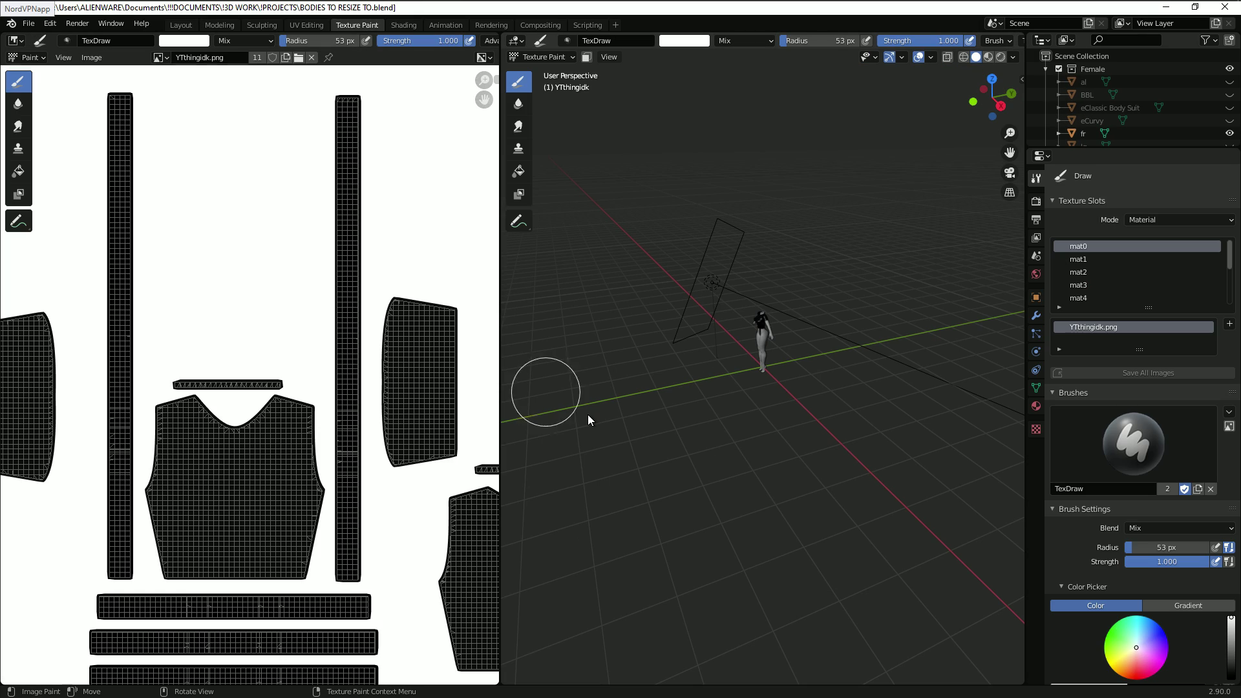
Step: Paint a test white stroke down the shirt front, then undo it
mouse_move(588, 413)
middle_mouse_down()
mouse_move(808, 367)
mouse_move(758, 509)
mouse_move(845, 385)
middle_mouse_up()
scroll(769, 478, "up", 5)
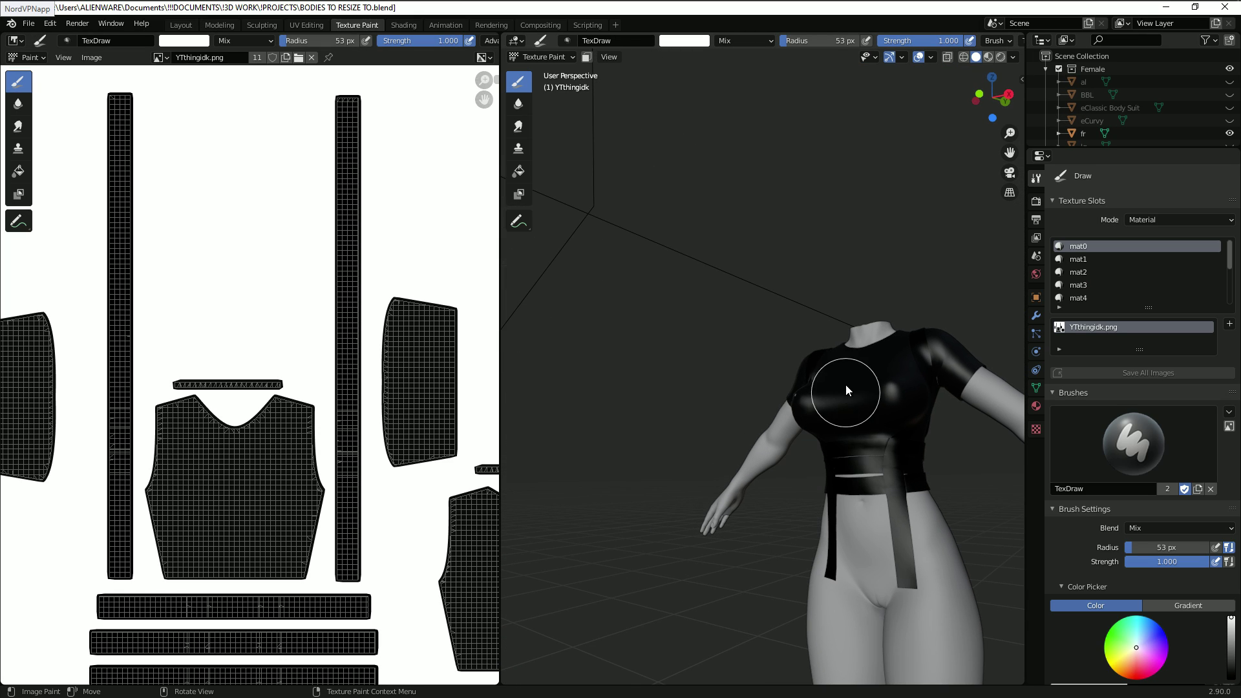
mouse_move(845, 386)
left_mouse_down()
mouse_move(893, 488)
mouse_move(872, 397)
mouse_move(910, 374)
left_mouse_up()
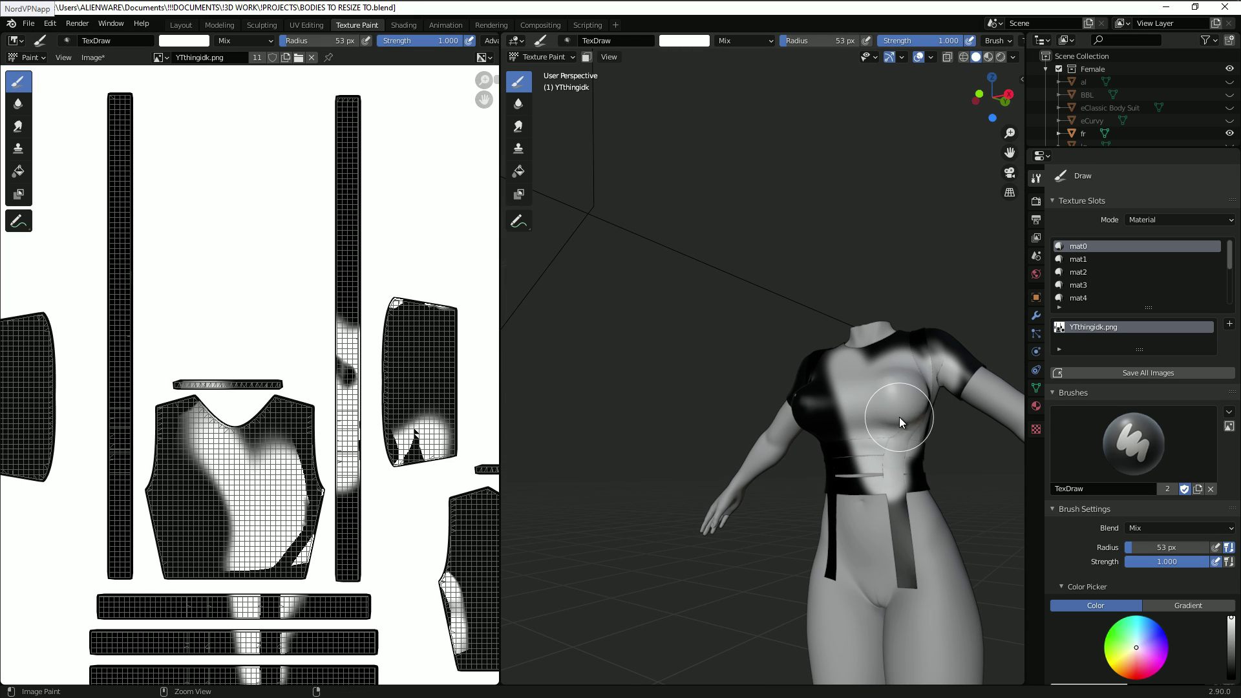
key("ctrl+z")
Step: Paint a test stroke across the shoulder and chest, then undo it
mouse_move(885, 480)
middle_mouse_down()
mouse_move(797, 406)
mouse_move(726, 390)
mouse_move(795, 409)
middle_mouse_up()
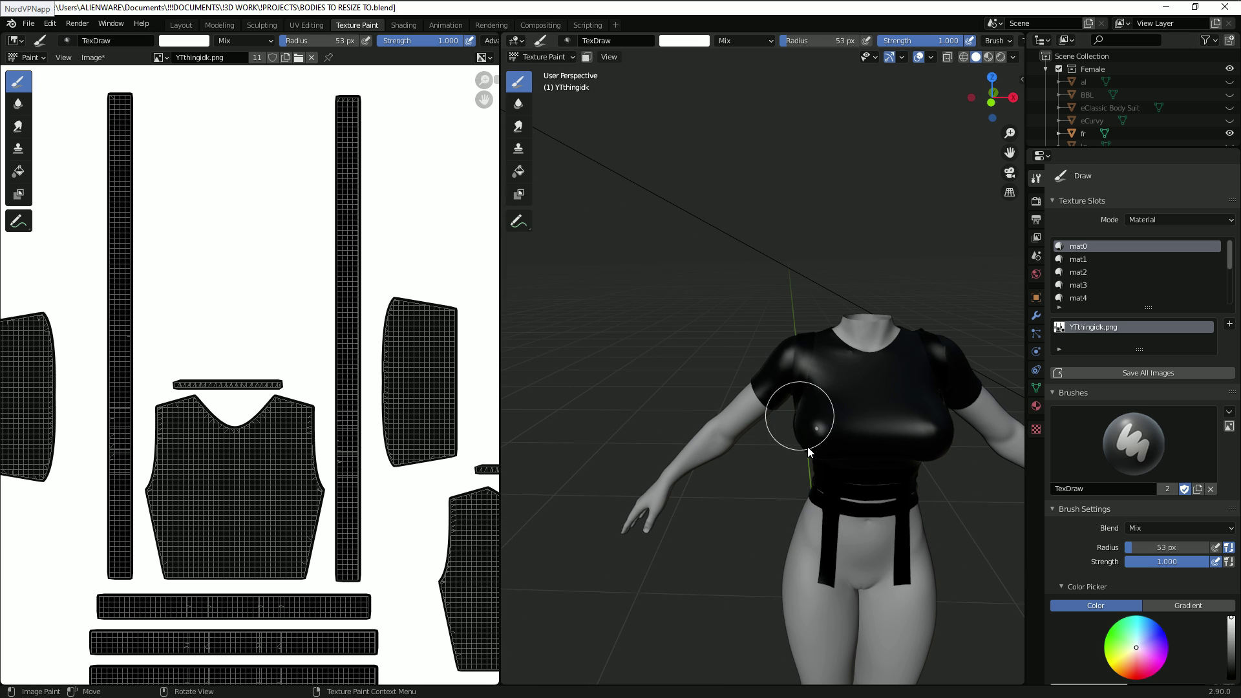
scroll(806, 454, "up", 1)
scroll(749, 420, "up", 4)
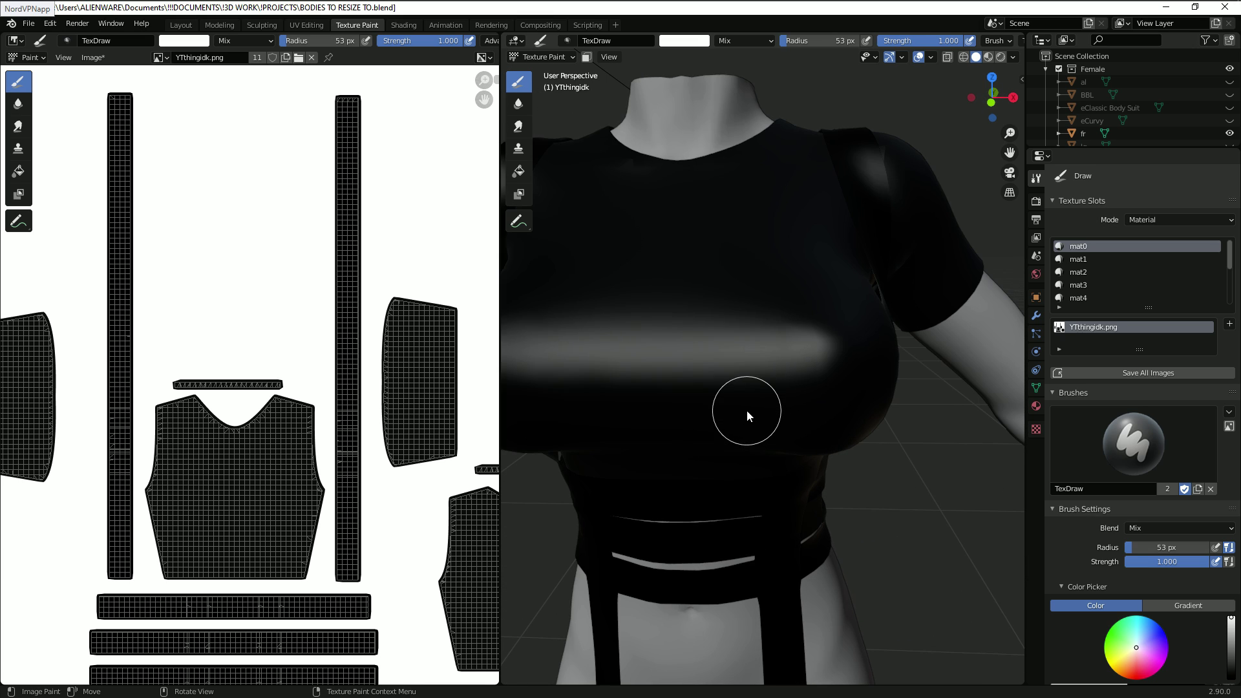
scroll(747, 409, "down", 2)
scroll(743, 388, "up", 1)
scroll(755, 410, "down", 3)
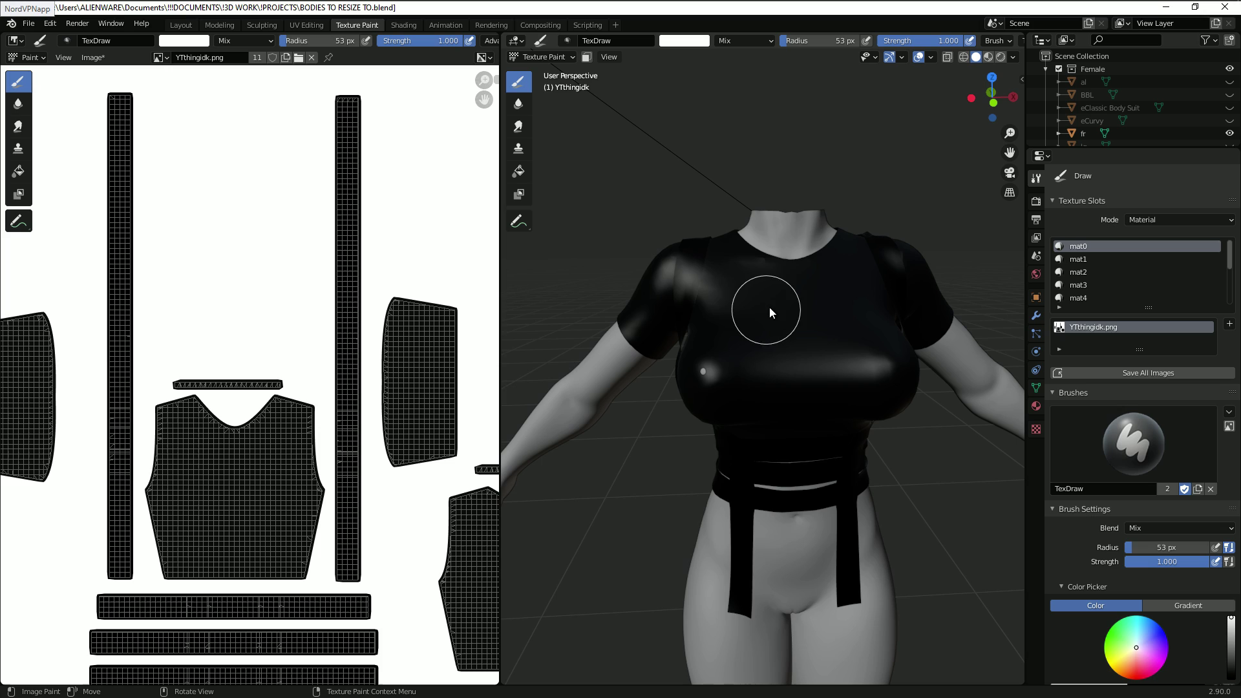
mouse_move(769, 303)
left_mouse_down()
mouse_move(668, 292)
mouse_move(736, 281)
left_mouse_up()
key("ctrl+z")
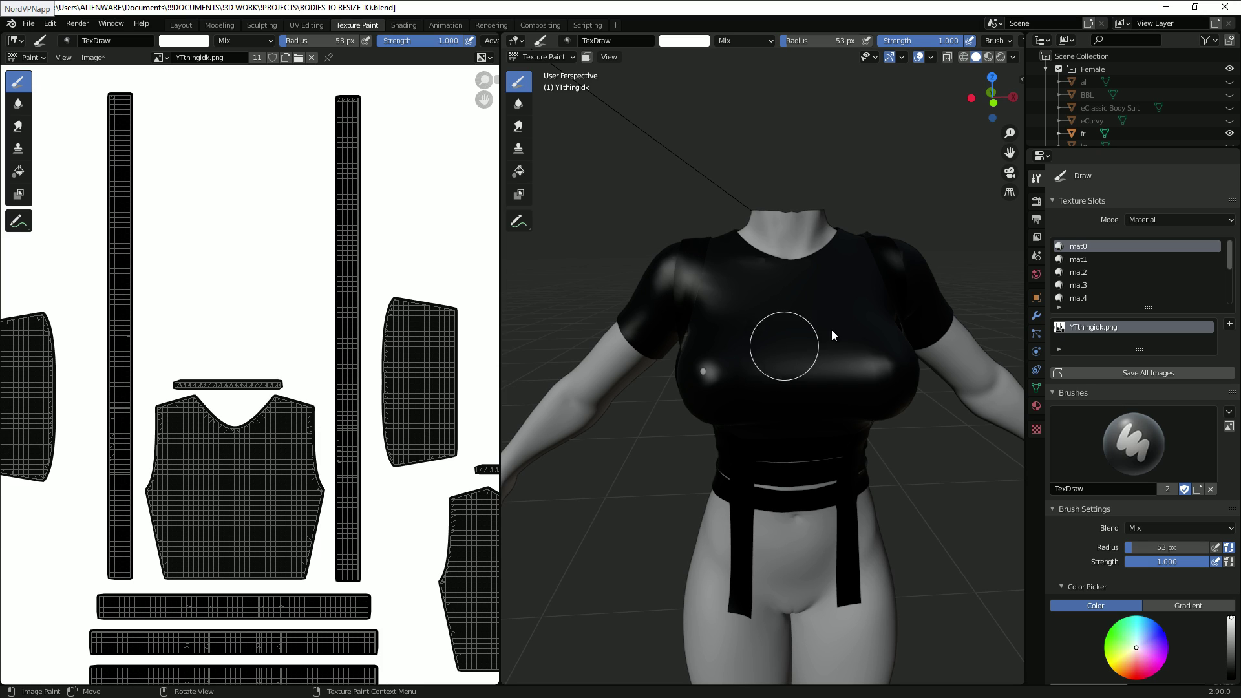
Step: Return to the Layout workspace in Object Mode
scroll(1140, 259, "down", 4)
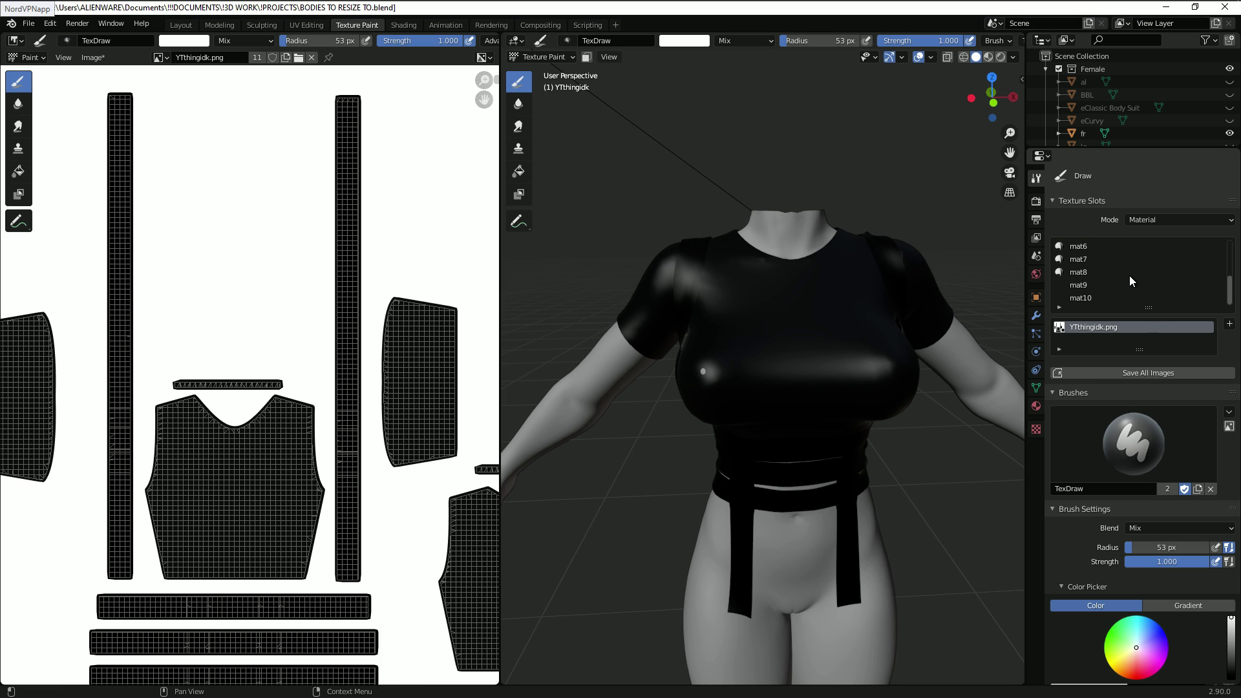
scroll(1126, 277, "up", 4)
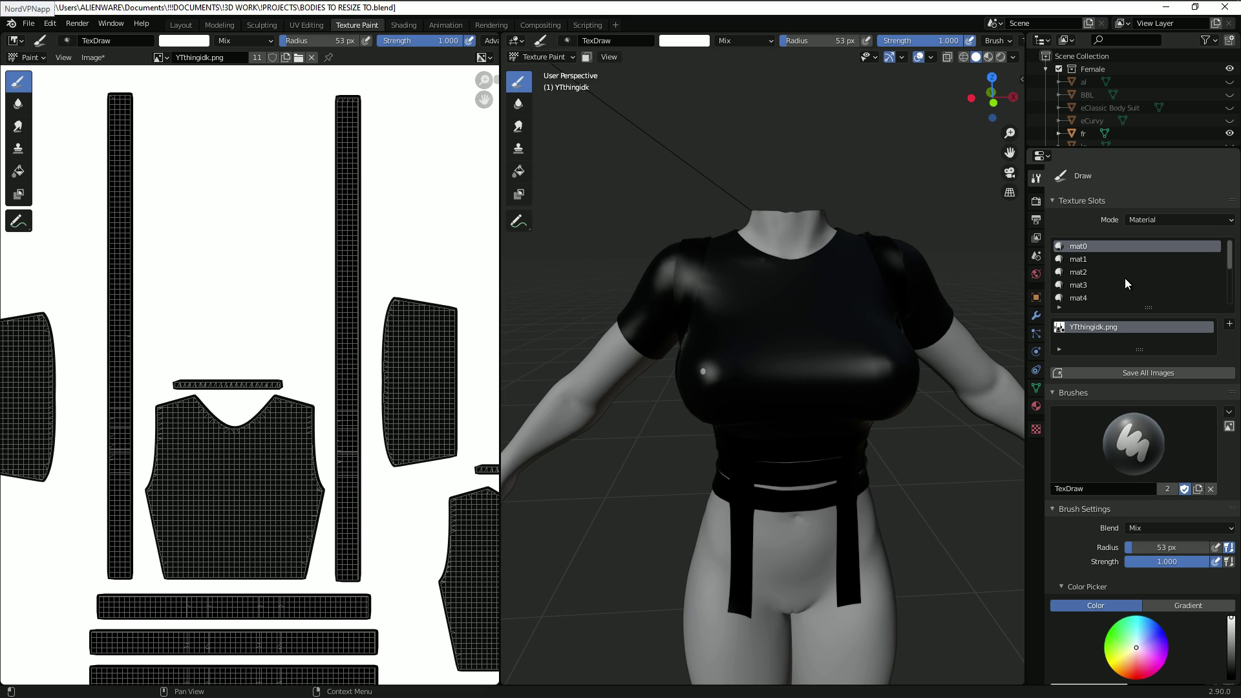
scroll(1123, 278, "down", 6)
middle_click_drag(940, 387, 902, 413)
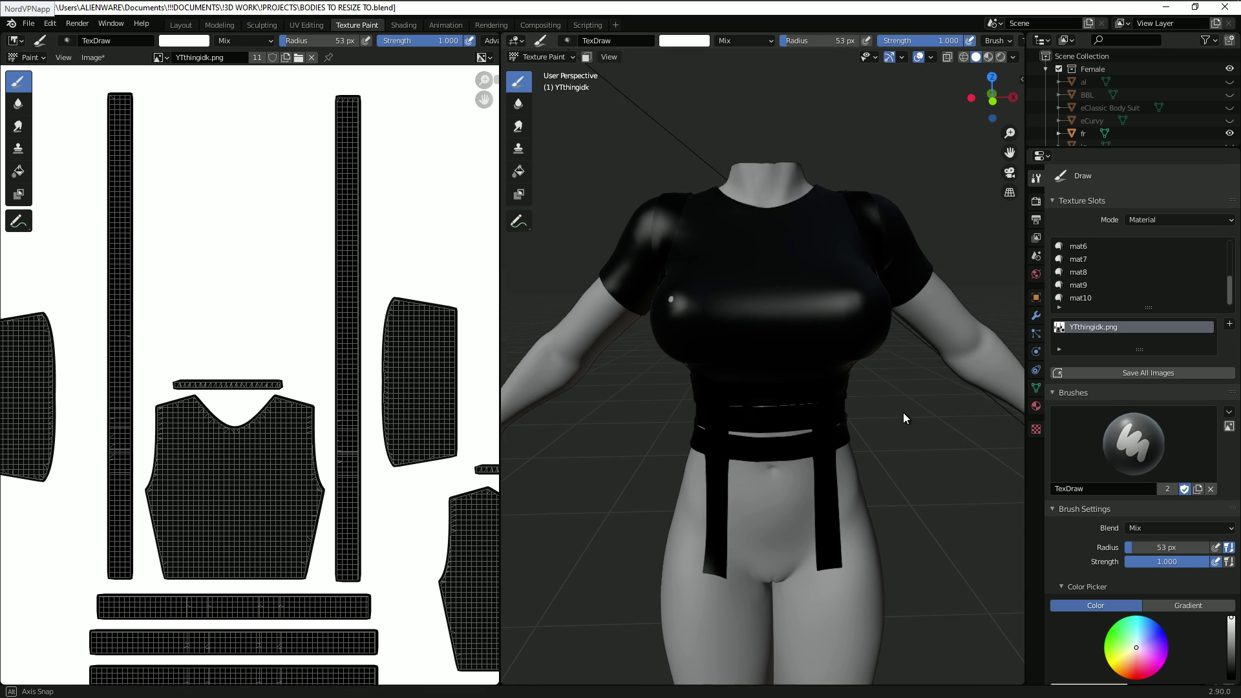
left_click(181, 24)
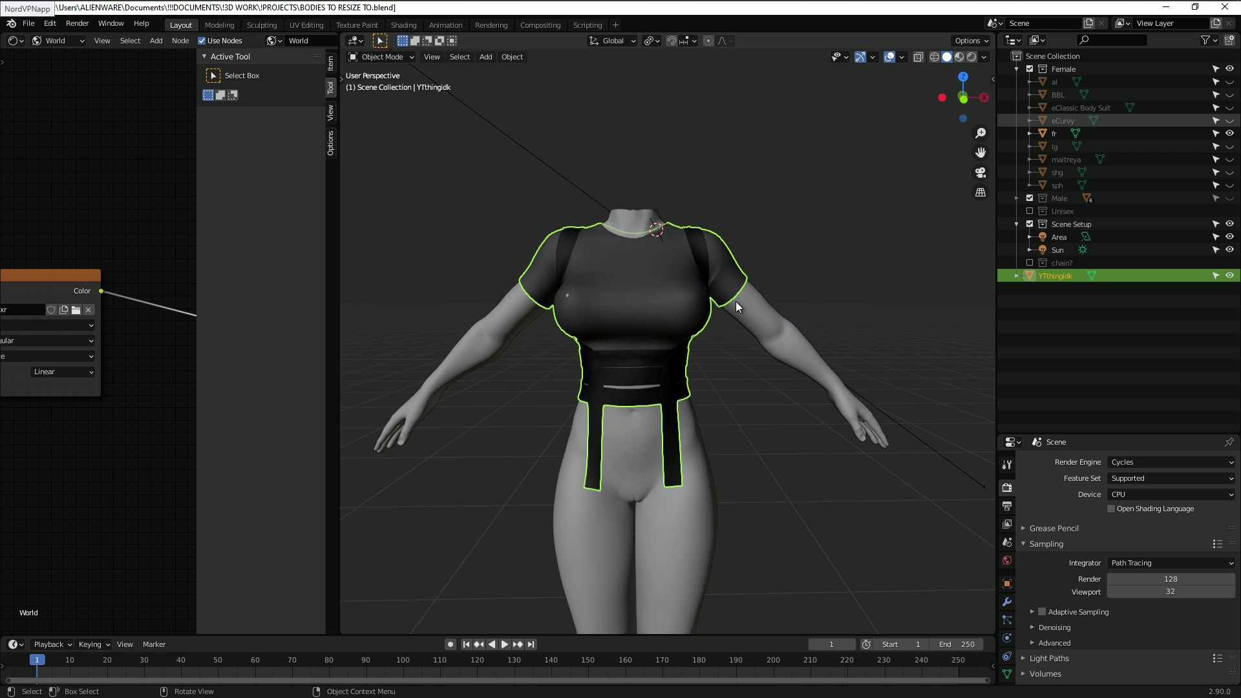
Step: Enable Screencast Keys in the side panel and switch the viewport to Material Preview
key("n")
left_click(983, 240)
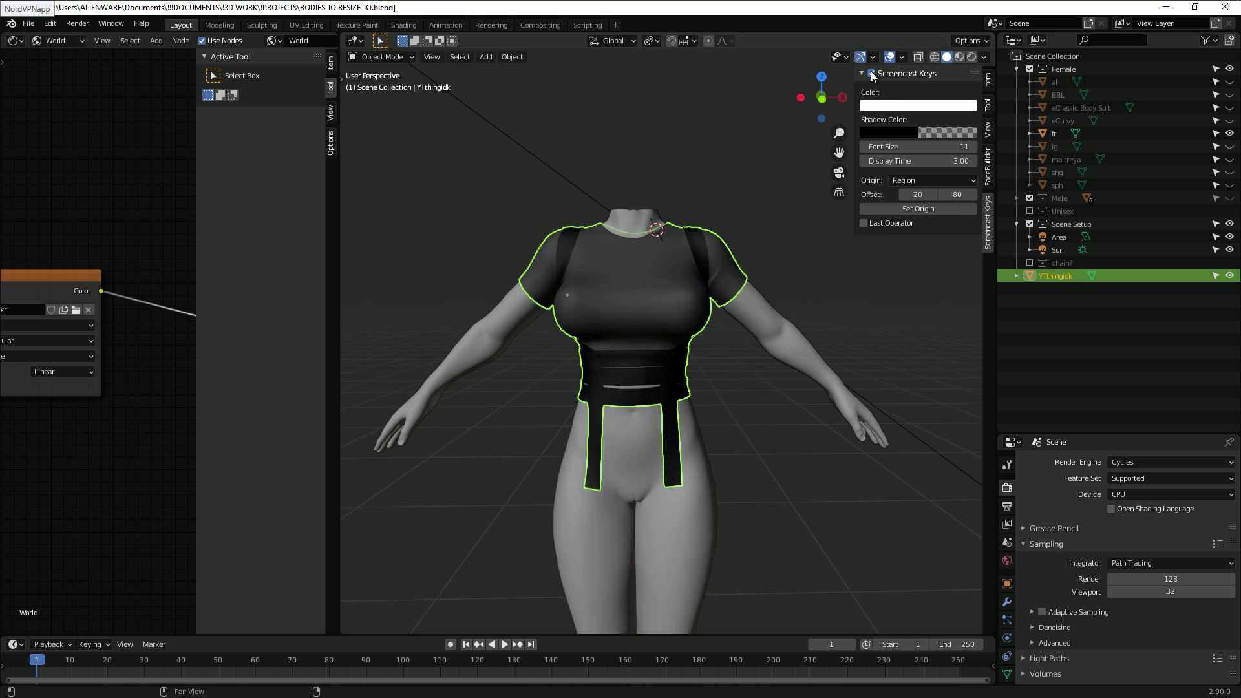
left_click(872, 74)
middle_click_drag(633, 401, 715, 436)
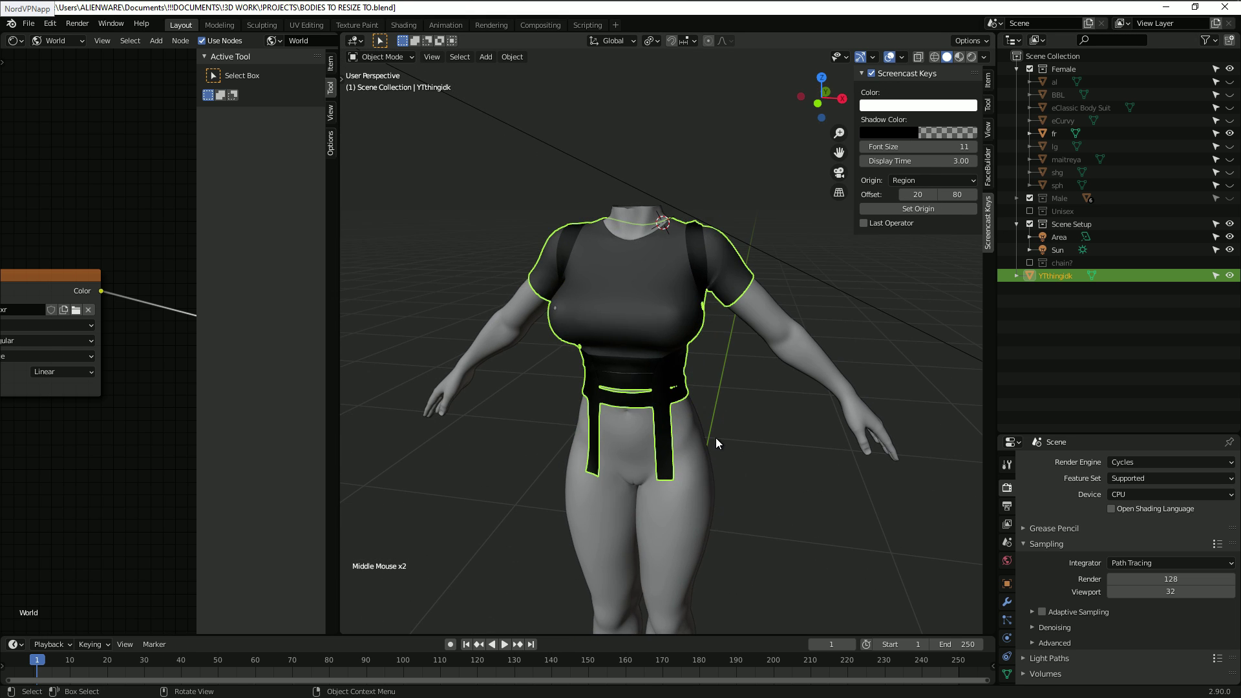
scroll(716, 437, "up", 1)
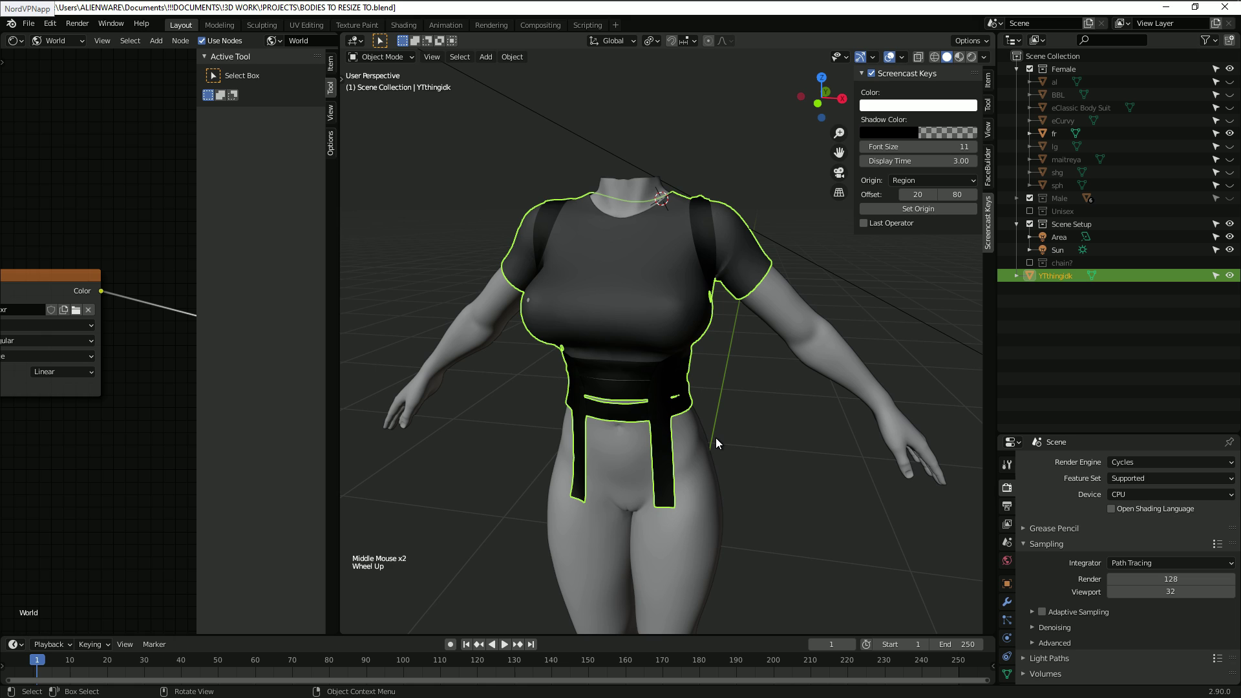
left_click(959, 57)
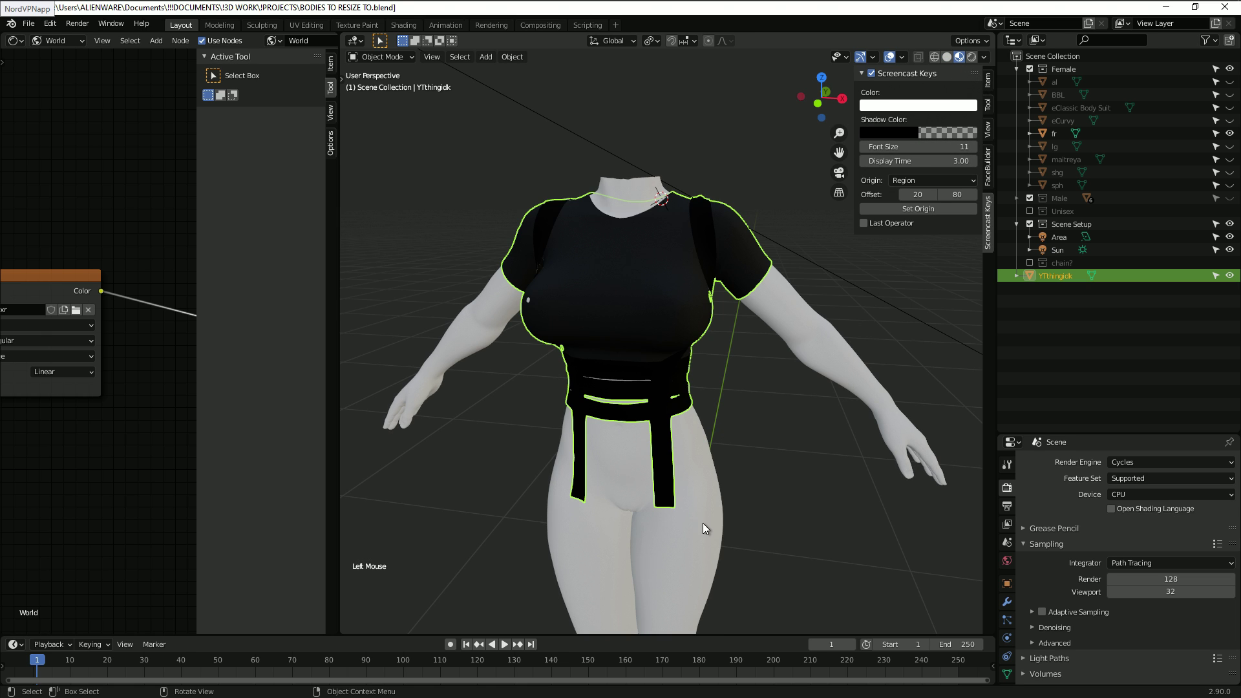
middle_click_drag(703, 523, 797, 515)
scroll(1008, 607, "down", 13)
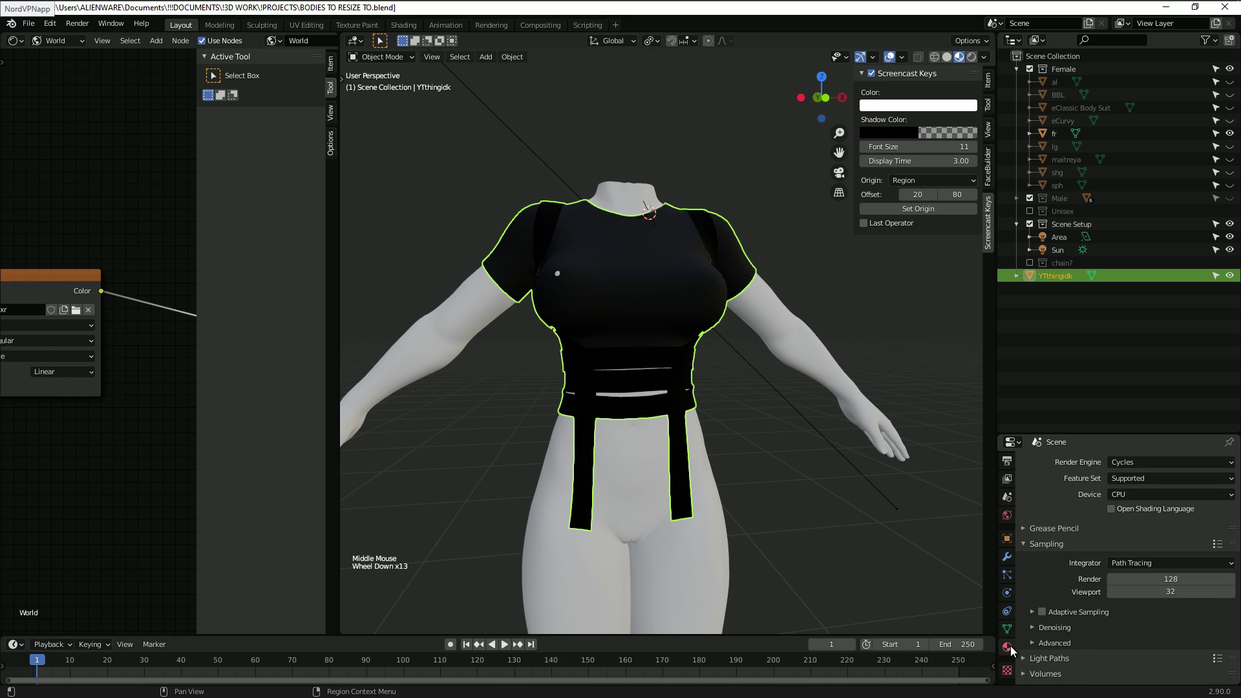
Step: Delete the shirt's old material slots and add a new bright green Material
double_click(1007, 646)
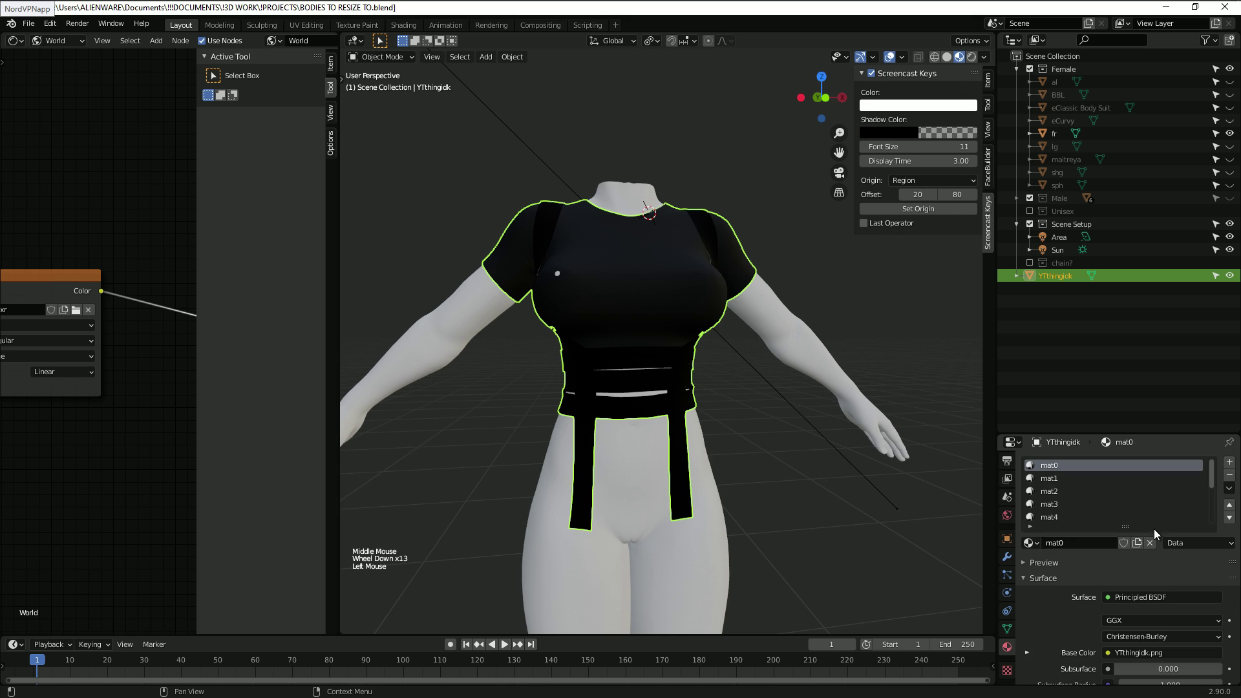
left_click(1229, 478)
left_click(1229, 478)
left_click(1230, 478)
left_click(1229, 477)
left_click(1229, 478)
left_click(1230, 477)
left_click(1229, 477)
middle_click_drag(640, 561, 680, 564)
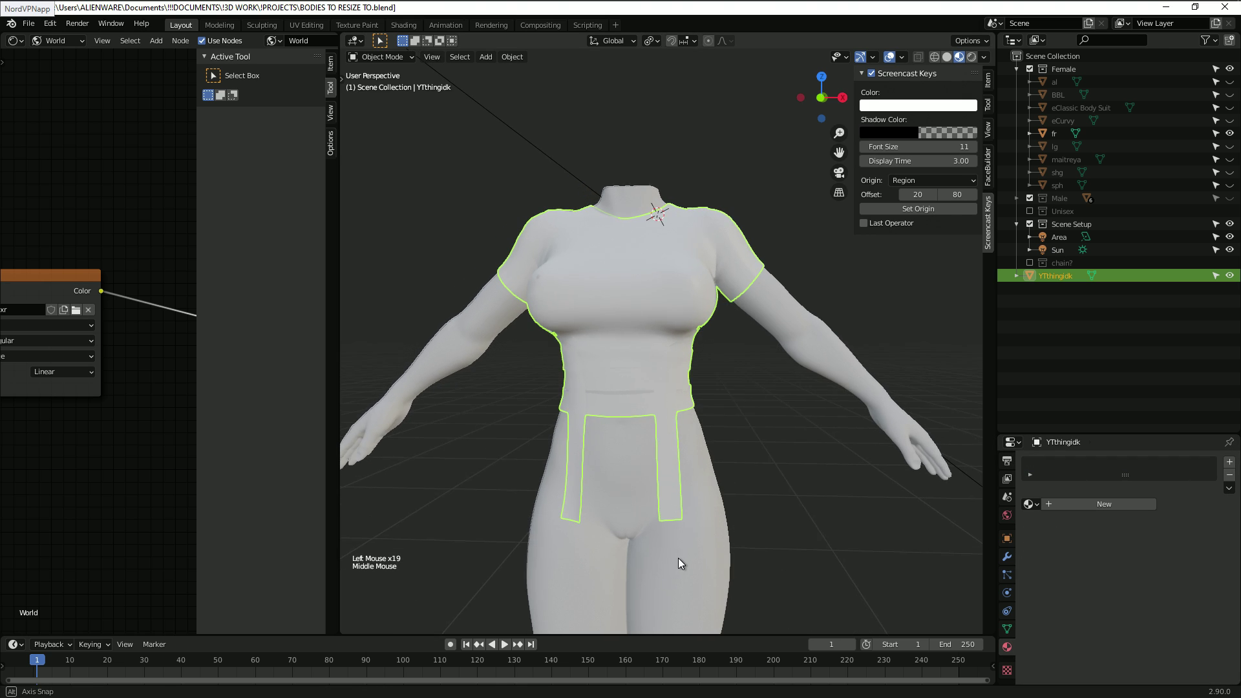
left_click(1230, 462)
left_click(1229, 462)
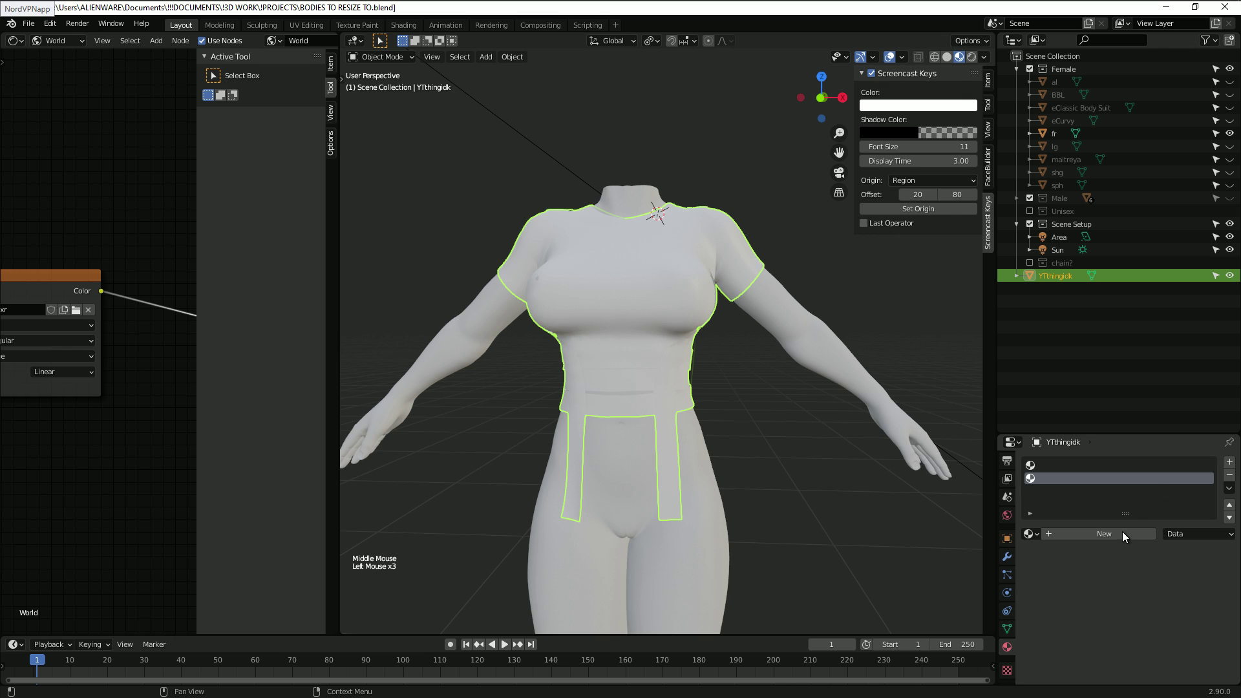
left_click(1121, 534)
left_click(1148, 642)
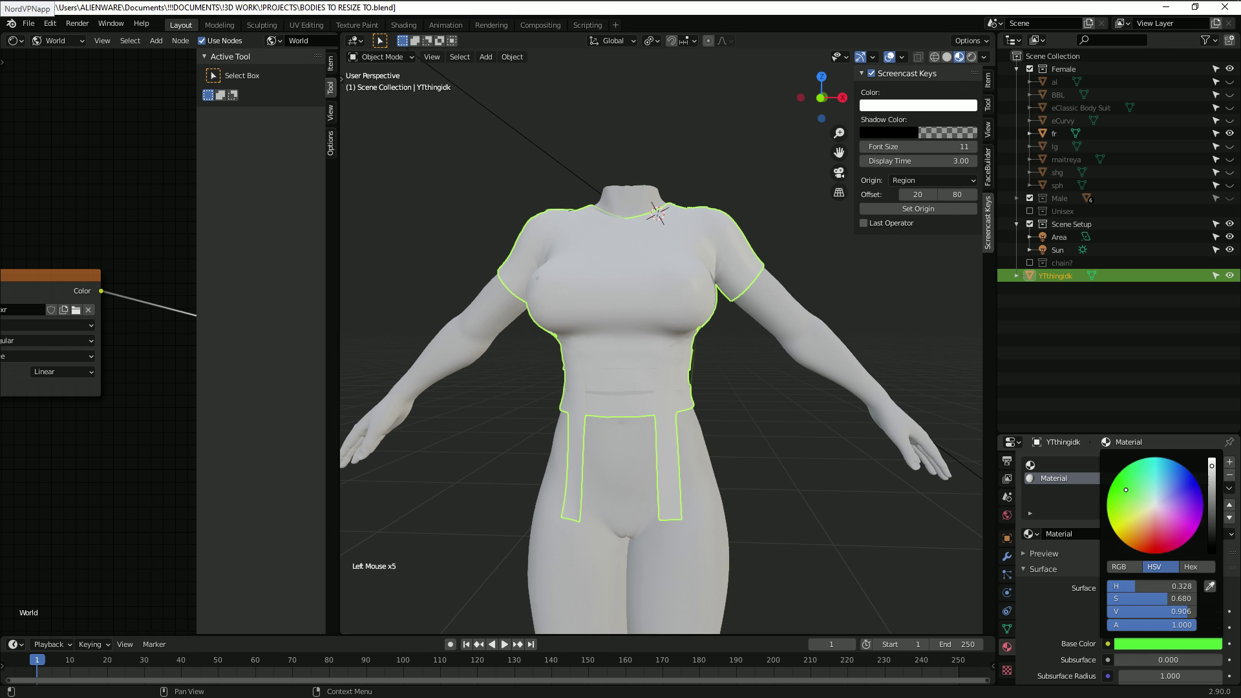
left_click_drag(1125, 489, 1076, 519)
Step: Add a second material, Material.002, with a dark purple base colour (value 0.400)
middle_click_drag(801, 387, 844, 393)
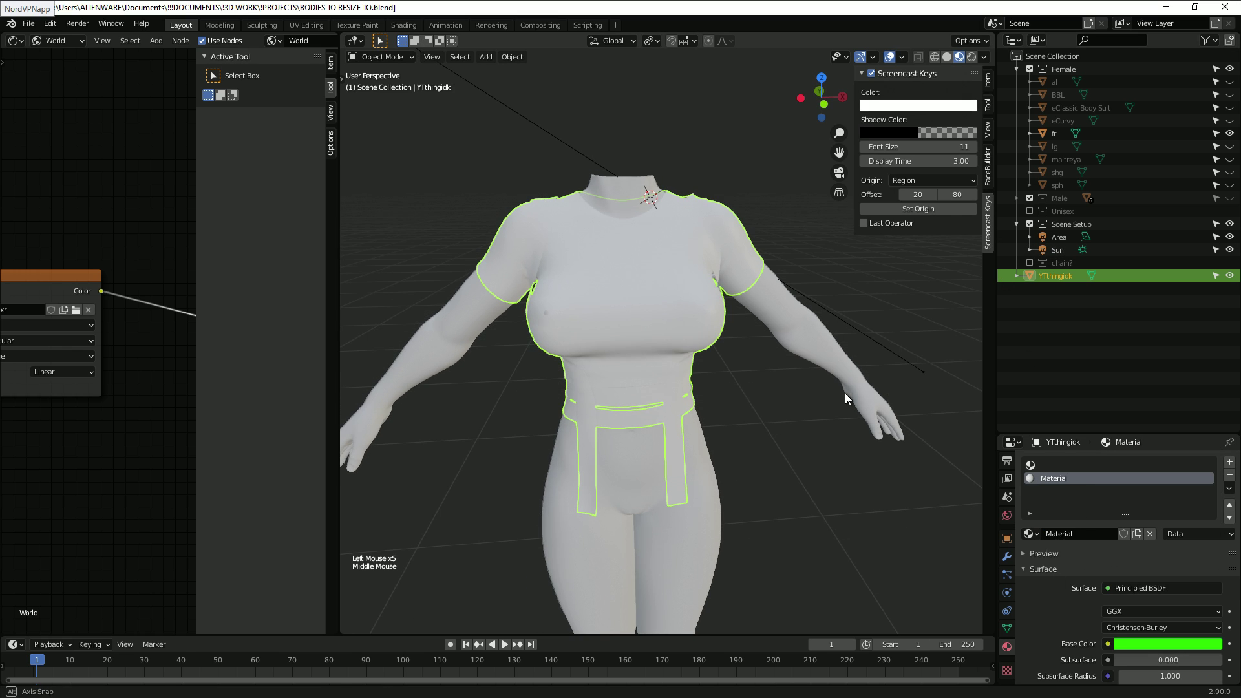
left_click(1157, 466)
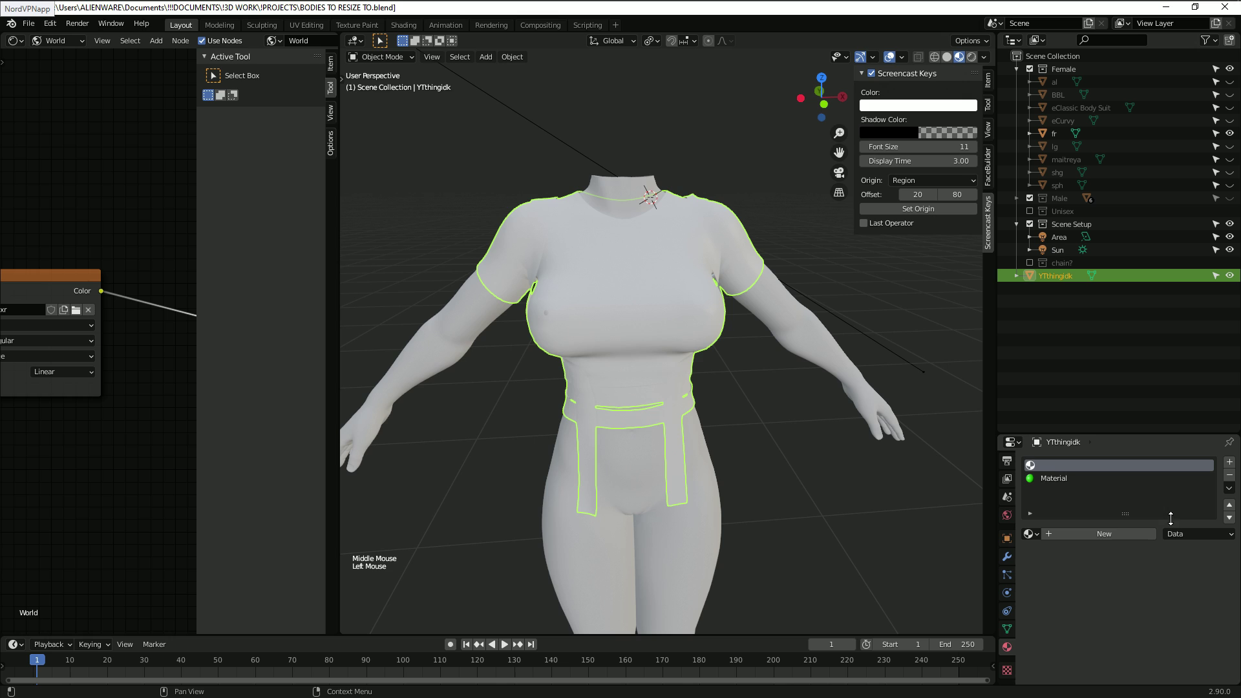
left_click(1076, 531)
left_click(1169, 643)
left_click_drag(1174, 508, 1202, 519)
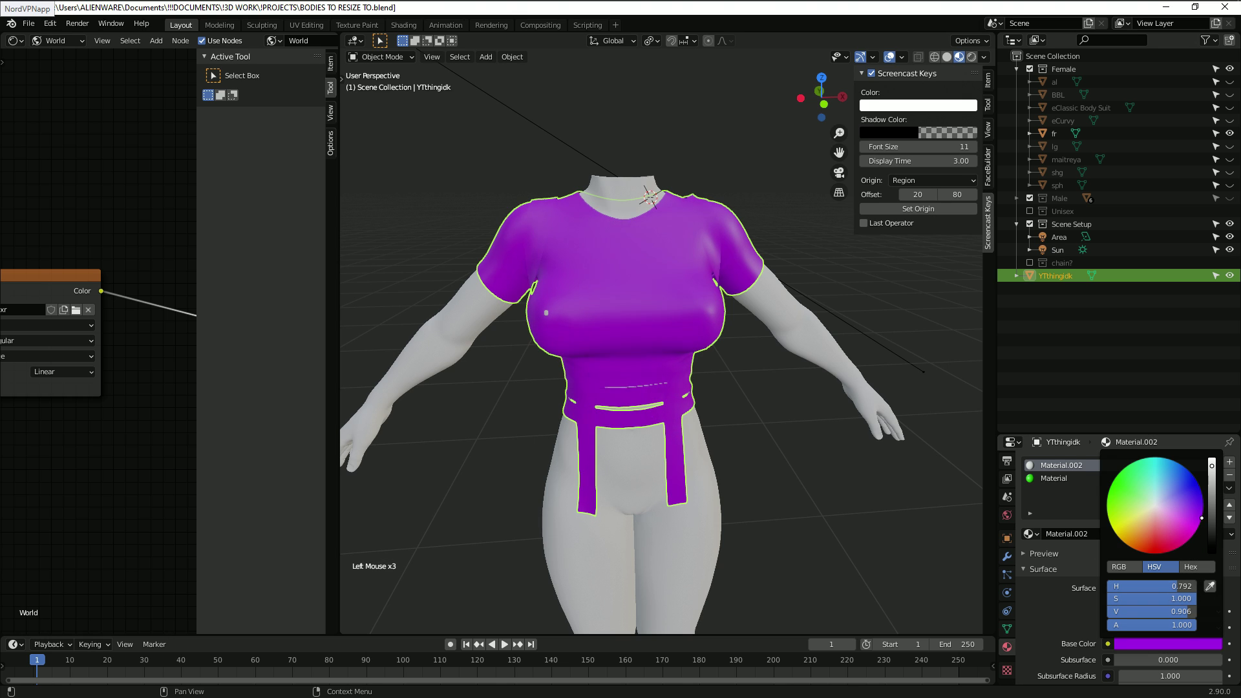
left_click(1212, 517)
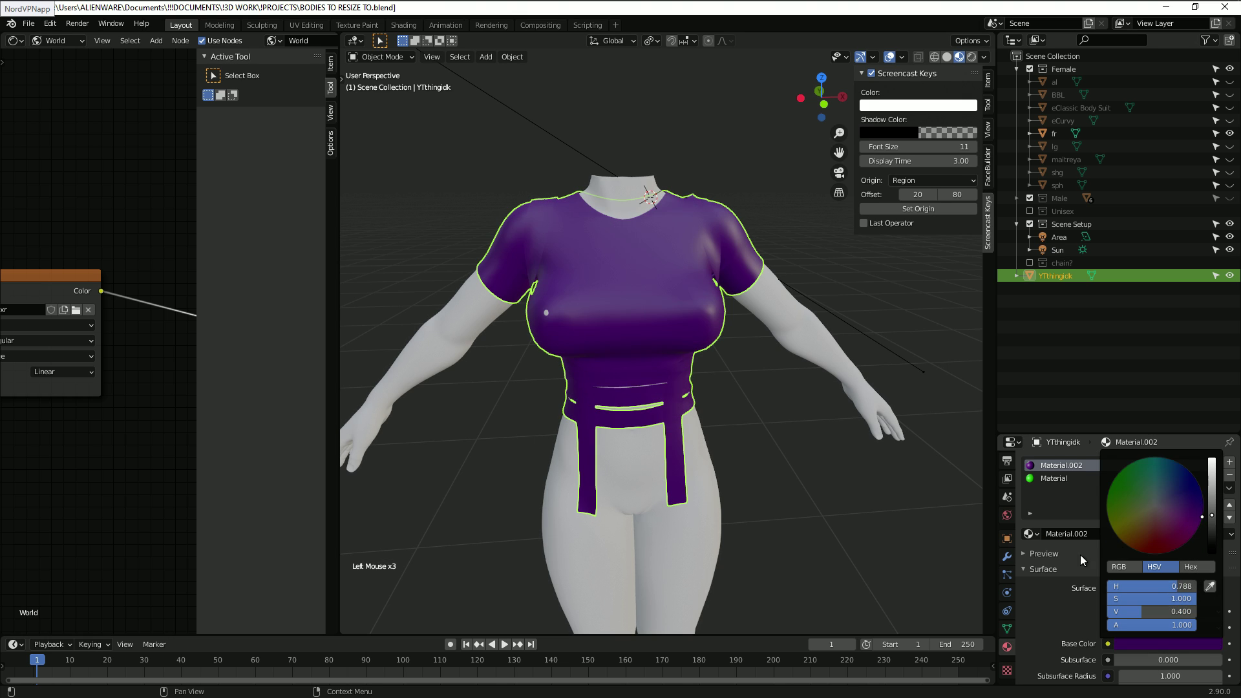
middle_click_drag(647, 388, 598, 362)
Step: In Edit Mode, select only the strap and belt pieces and assign them the green Material
key("Tab")
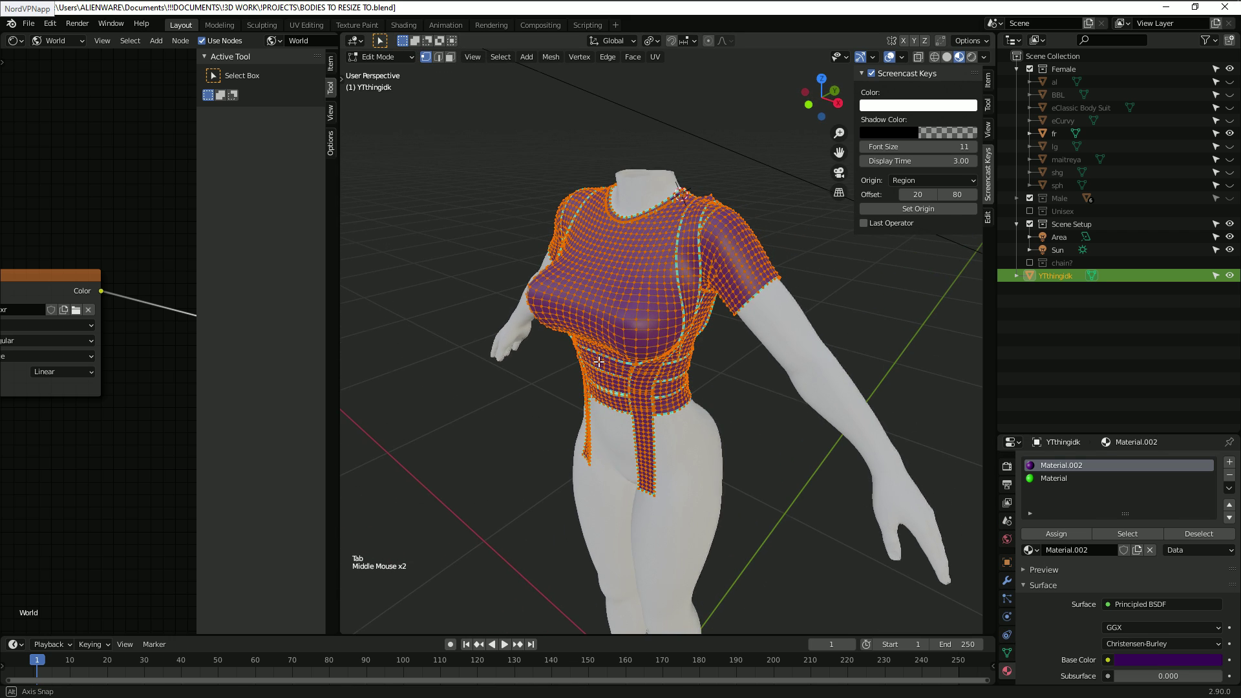
key("shift+l")
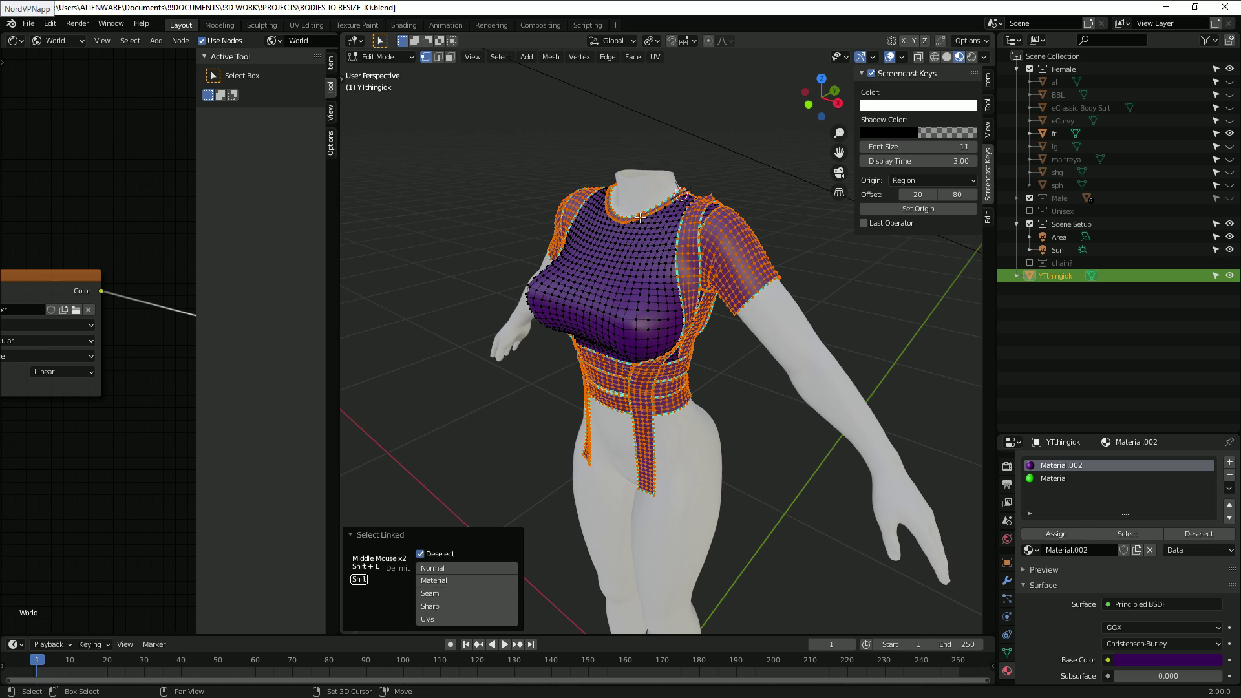
key("shift+l")
key("shift+l")
middle_click_drag(687, 276, 643, 256)
key("shift+l")
key("shift+l")
key("shift+l")
left_click(1053, 479)
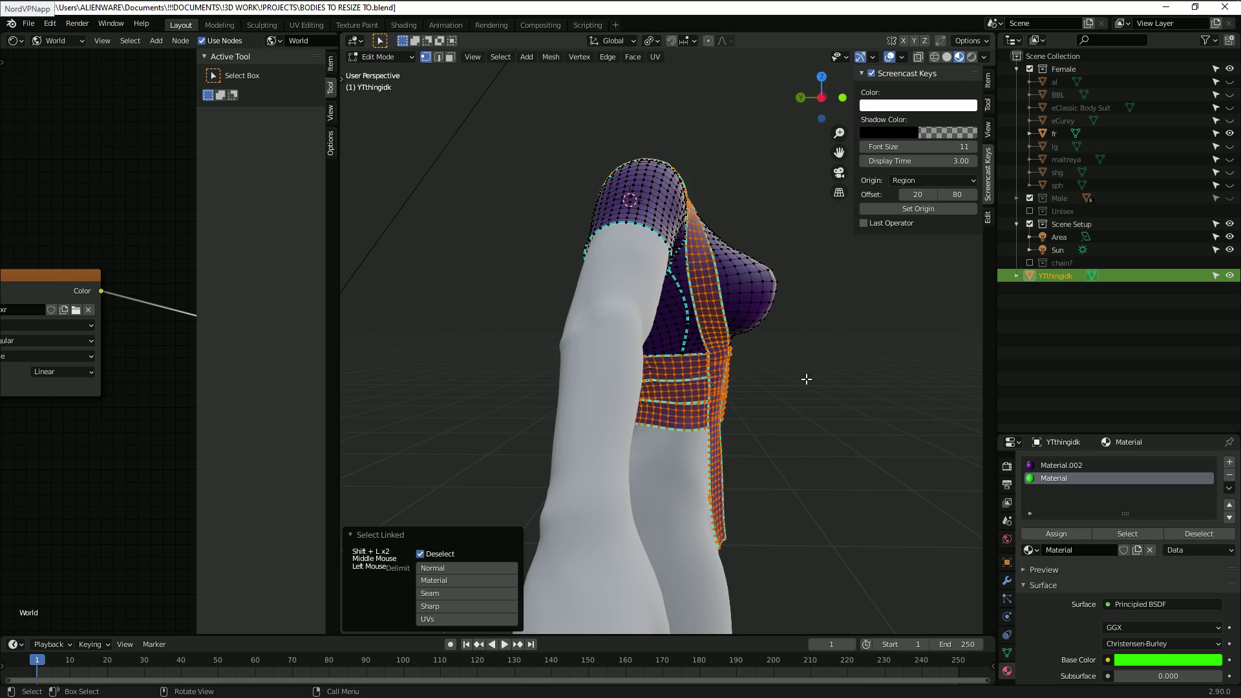
middle_click_drag(807, 379, 767, 443)
left_click(1056, 534)
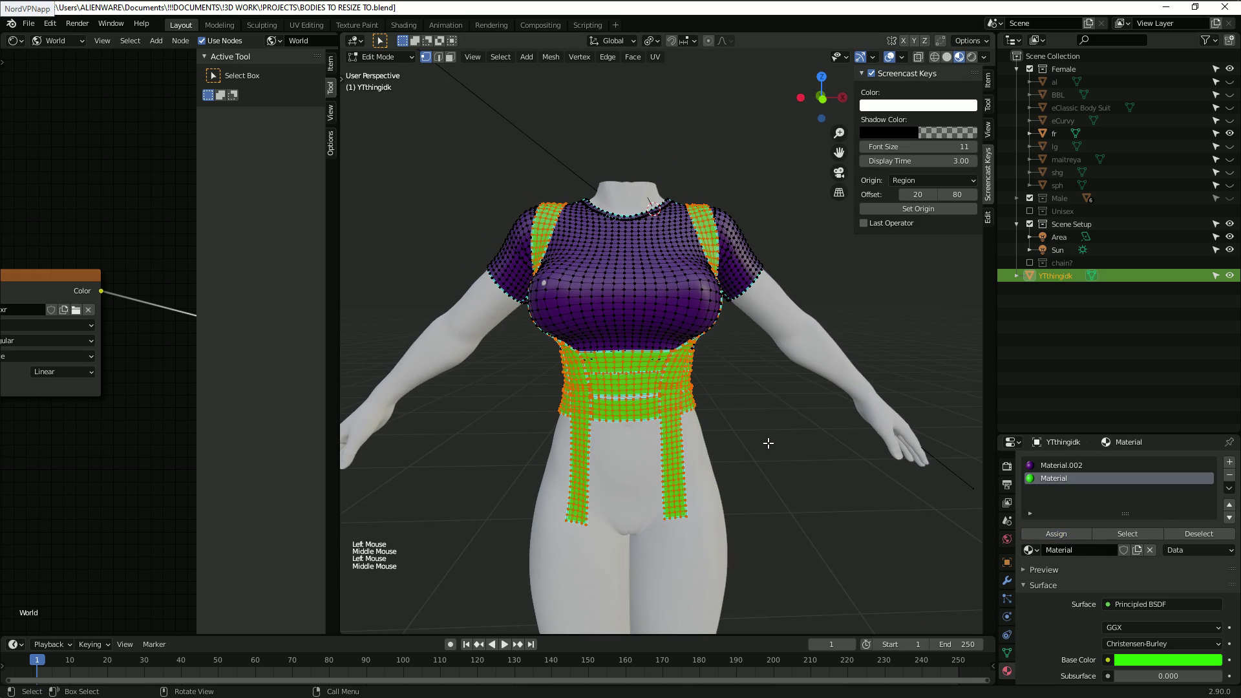
Step: Separate the selected green straps into their own object, YTthingidk.001
key("Tab")
middle_click_drag(704, 407, 736, 396)
key("Tab")
middle_click_drag(750, 442, 866, 382)
key("p")
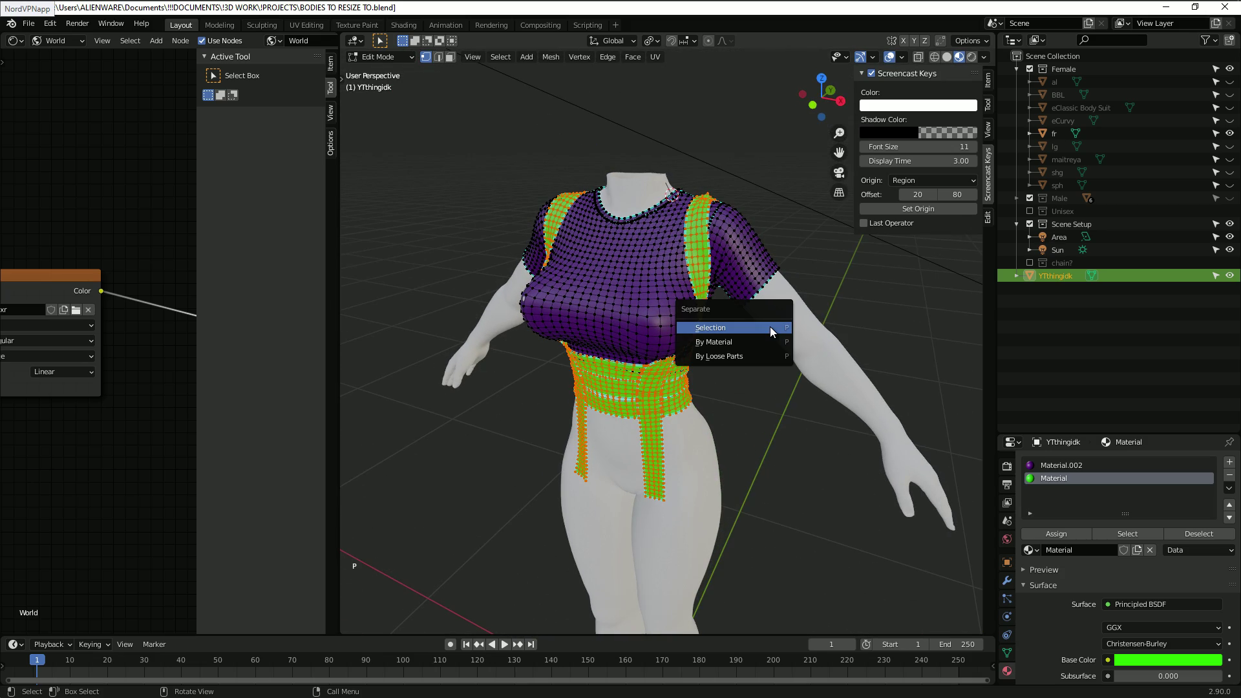
left_click(711, 328)
mouse_move(738, 399)
middle_mouse_down()
mouse_move(590, 396)
mouse_move(735, 394)
middle_mouse_up()
key("p")
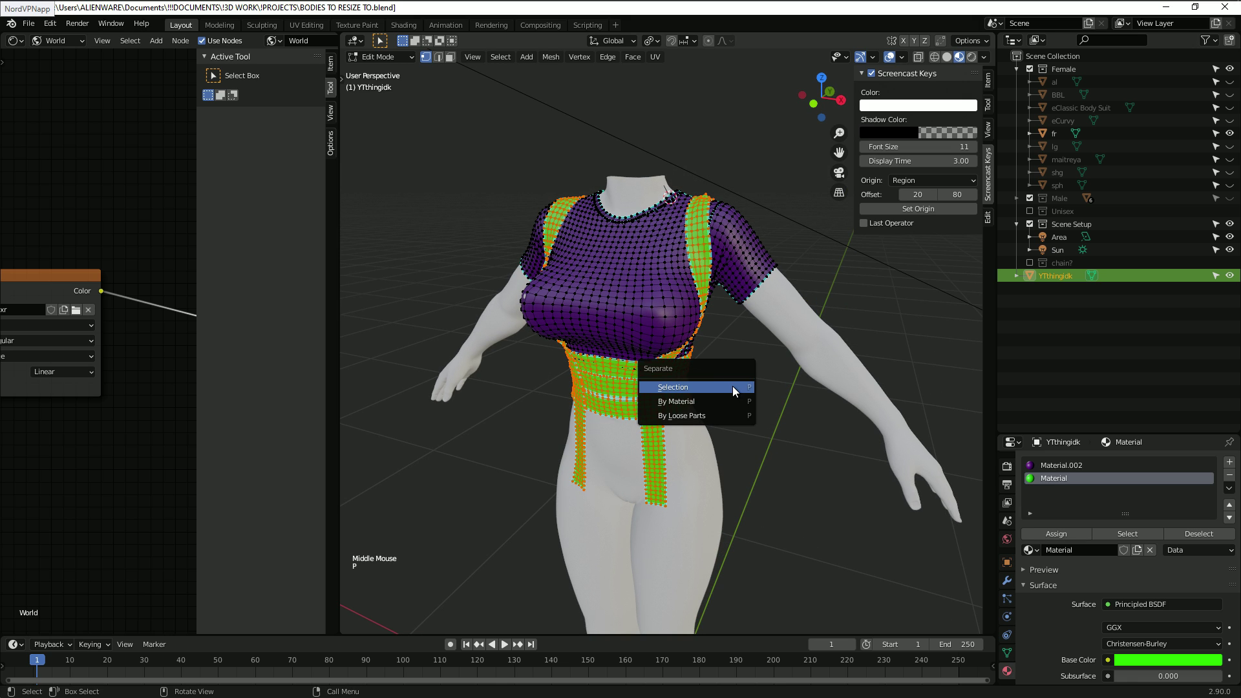
left_click(735, 387)
key("Tab")
Step: Select only the purple shirt object and switch to the Texture Paint workspace
middle_click_drag(728, 386, 691, 351)
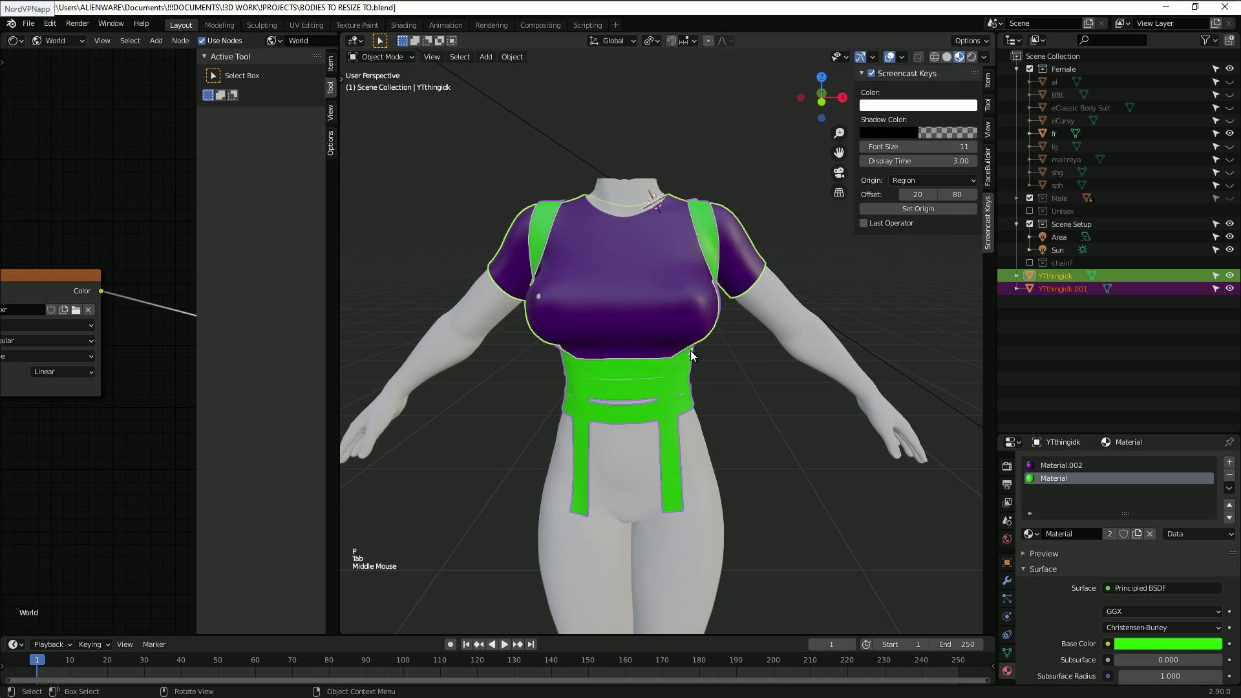
left_click(676, 416)
left_click(672, 350)
left_click(674, 312)
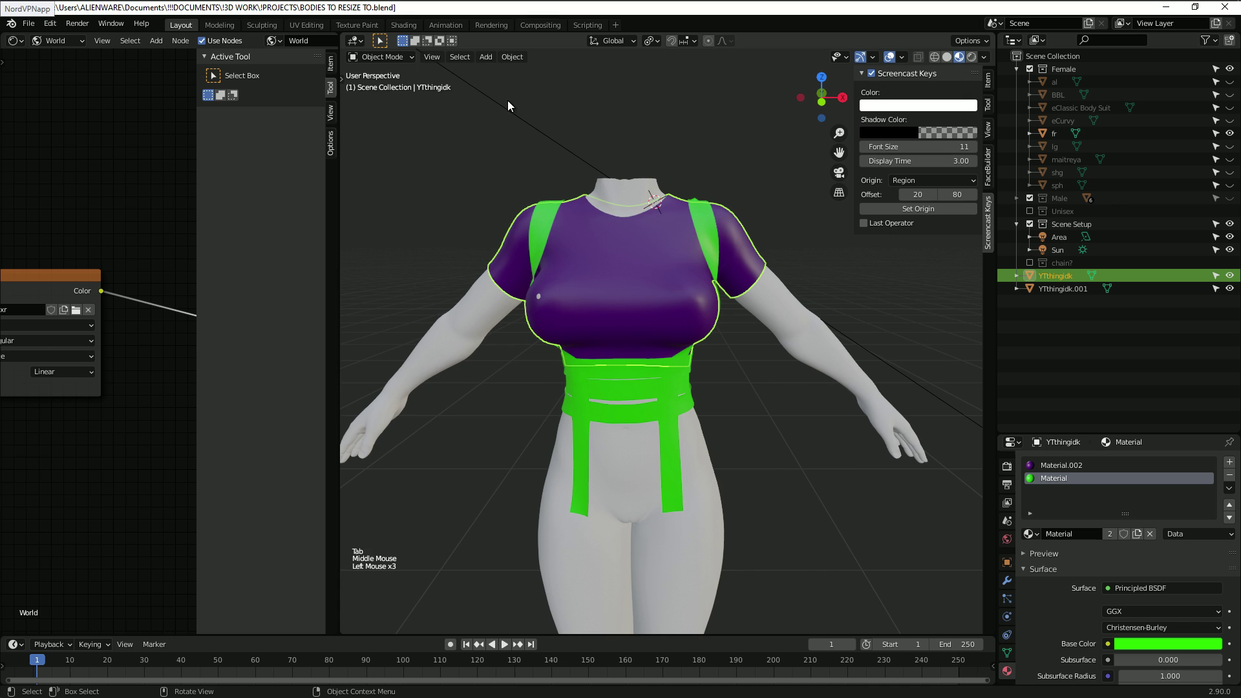
left_click(362, 24)
Step: Add a 2048×2048 Base Color paint texture named 'yee' to the green Material
mouse_move(748, 227)
middle_mouse_down()
mouse_move(804, 269)
mouse_move(901, 283)
middle_mouse_up()
middle_click_drag(672, 390, 703, 390)
scroll(703, 390, "up", 3)
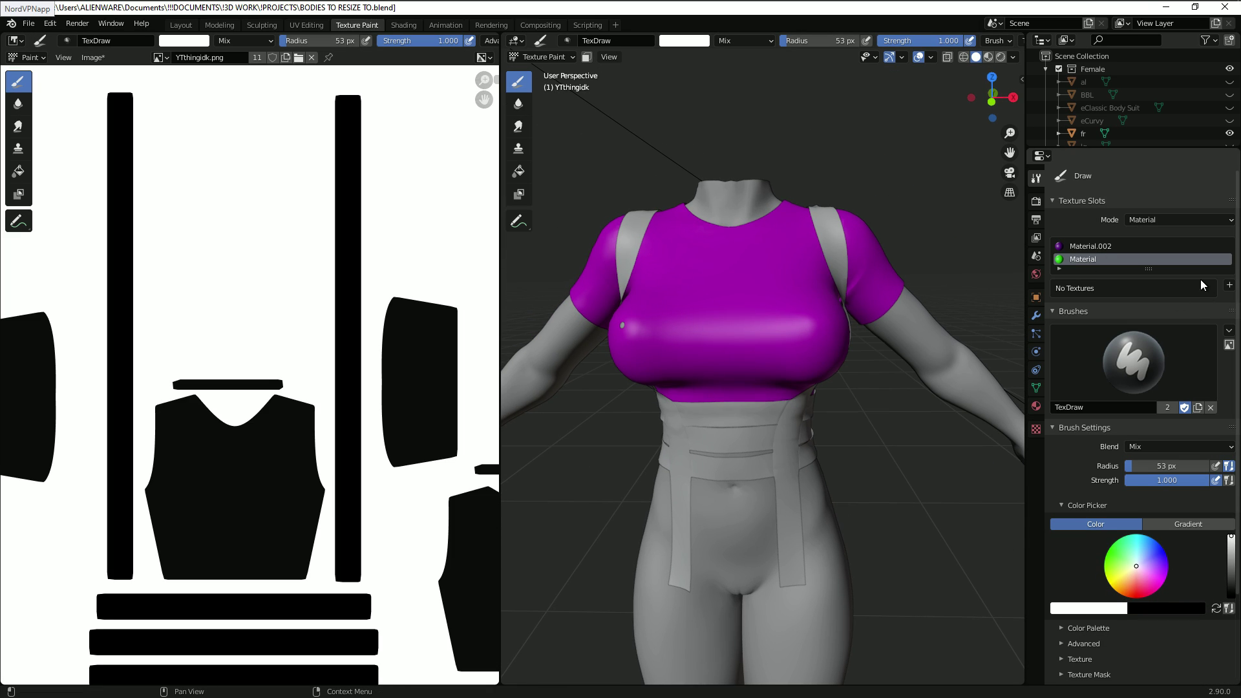
left_click(1230, 285)
left_click(1137, 300)
left_click(1202, 342)
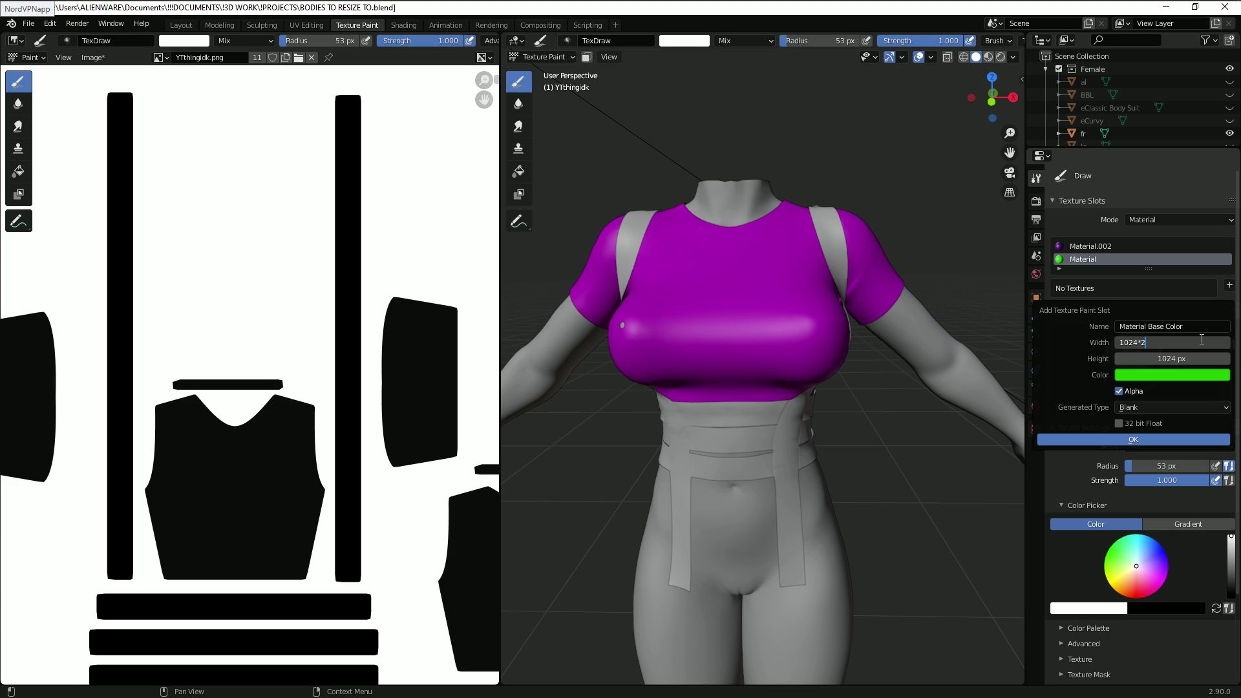
type("*2")
key("Tab")
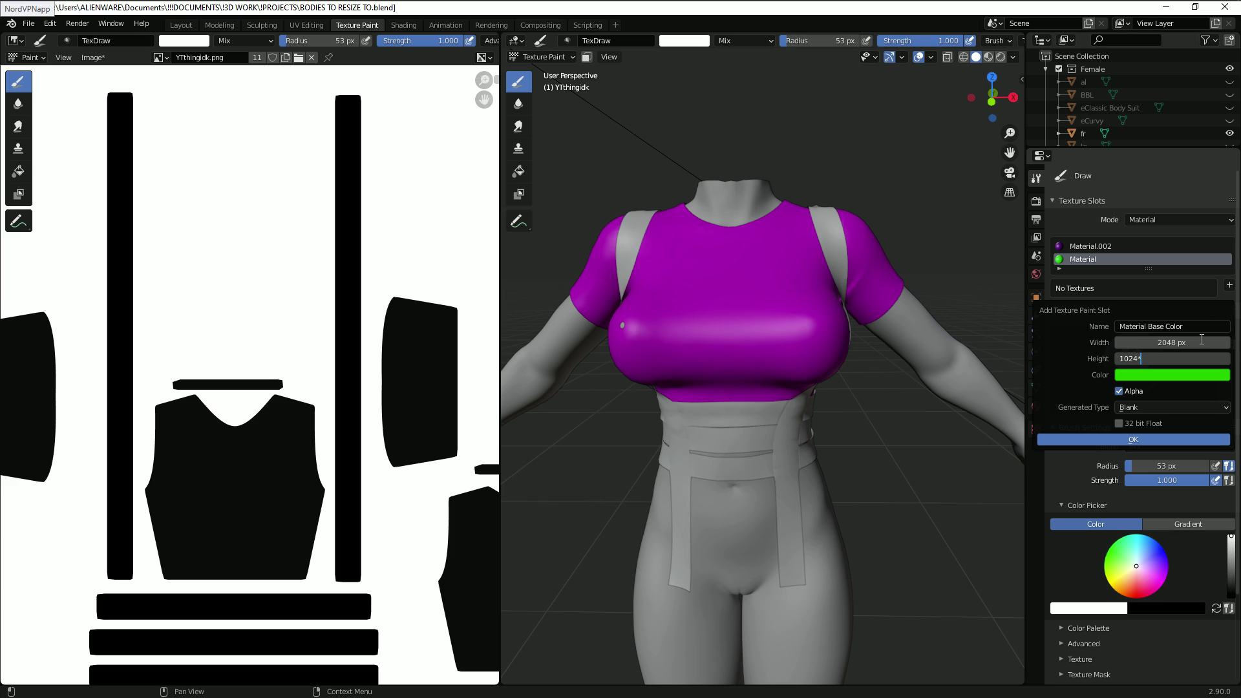
key("Tab")
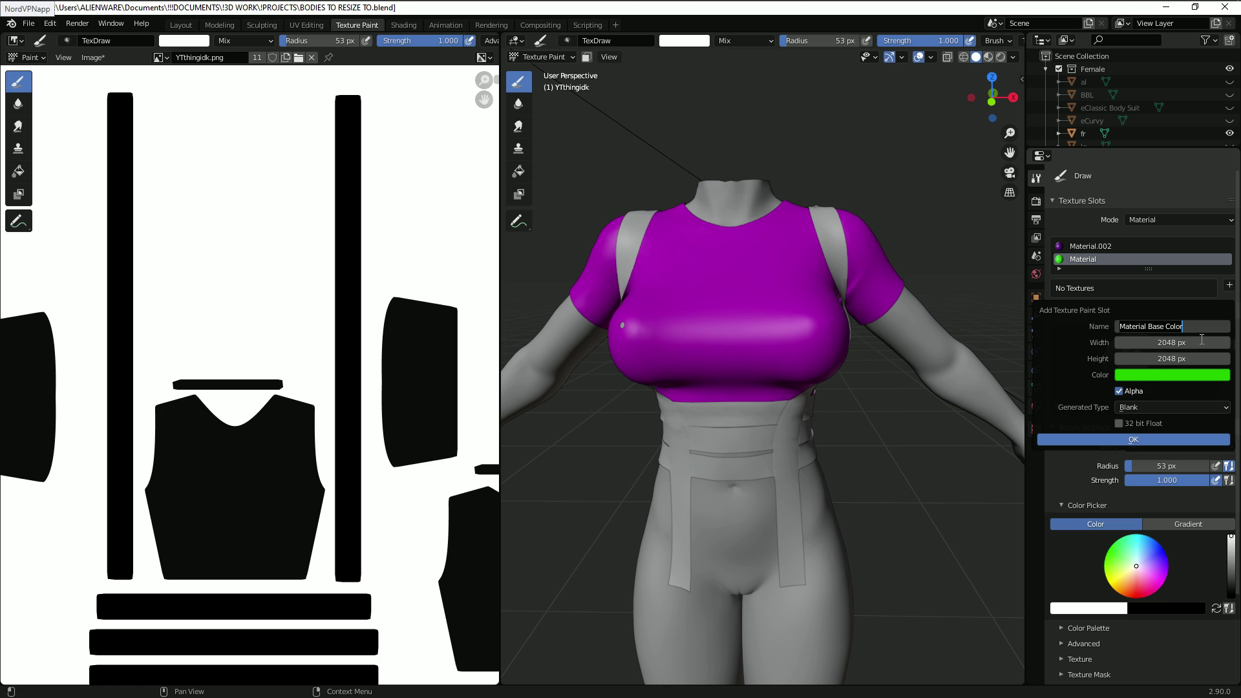
type("yee")
key("Return")
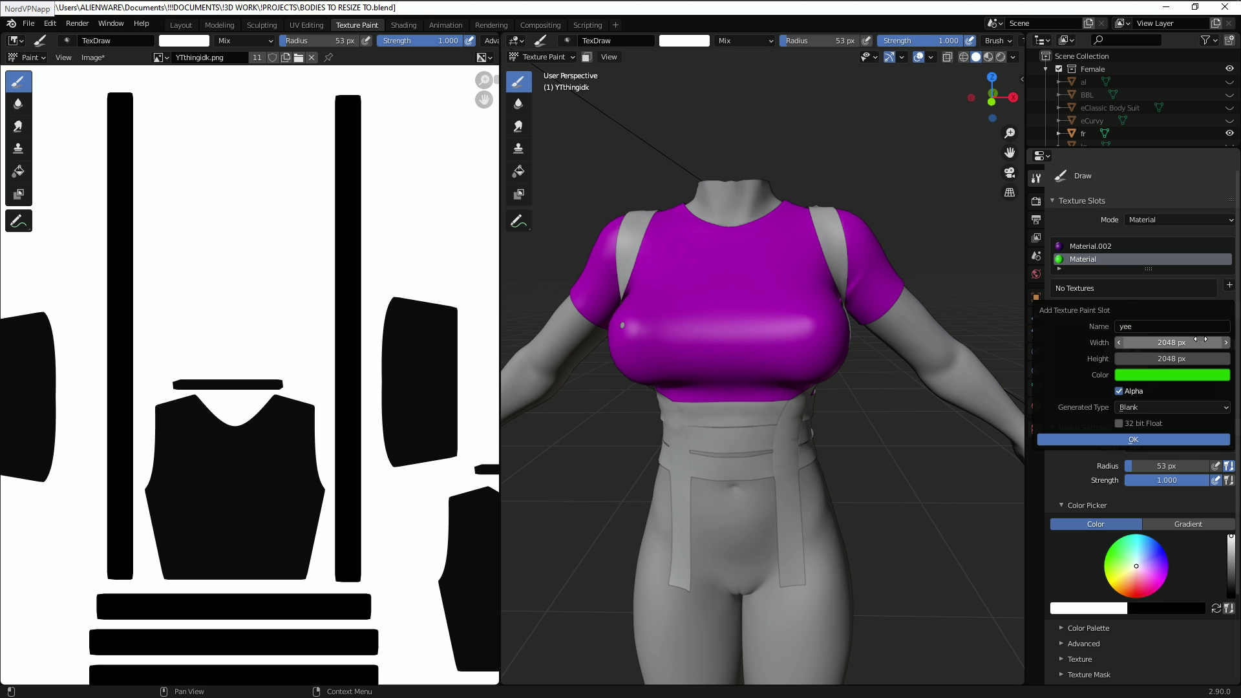
left_click(1169, 439)
Step: On Material.002, add a second paint texture named 'yeet', turning the shirt body black
mouse_move(938, 424)
middle_mouse_down()
mouse_move(821, 475)
mouse_move(948, 438)
middle_mouse_up()
left_click(1091, 247)
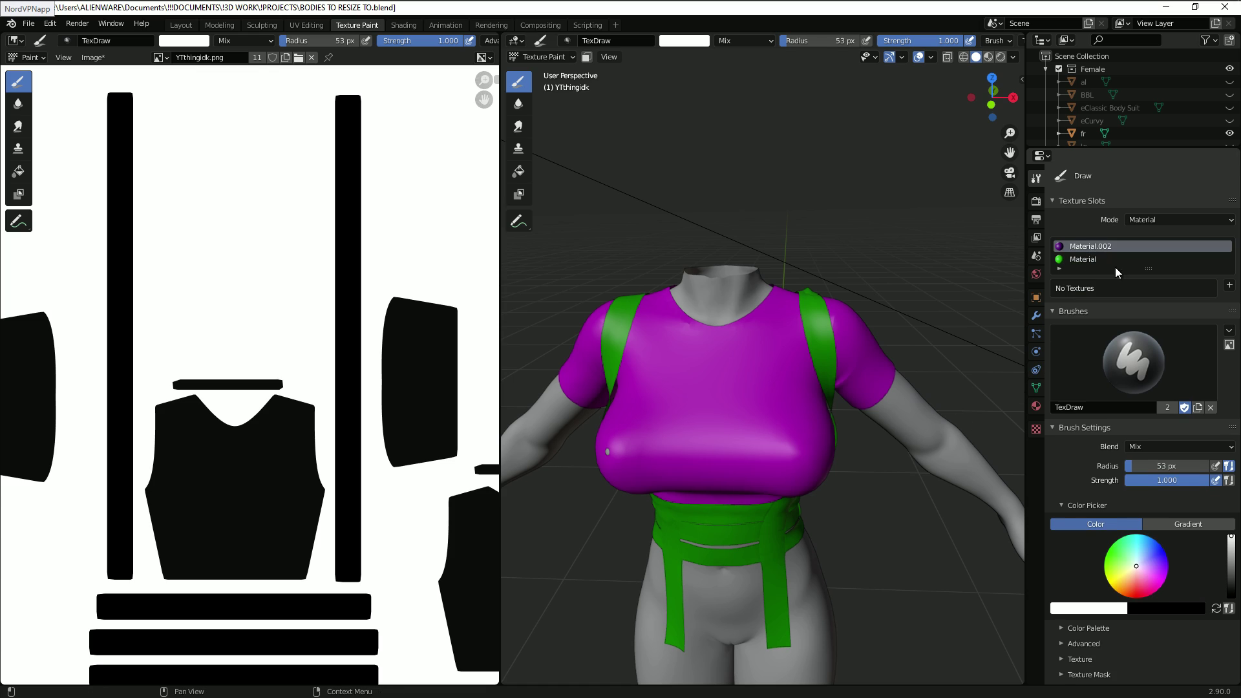
left_click(1229, 285)
left_click(1185, 304)
left_click(1181, 326)
type("y")
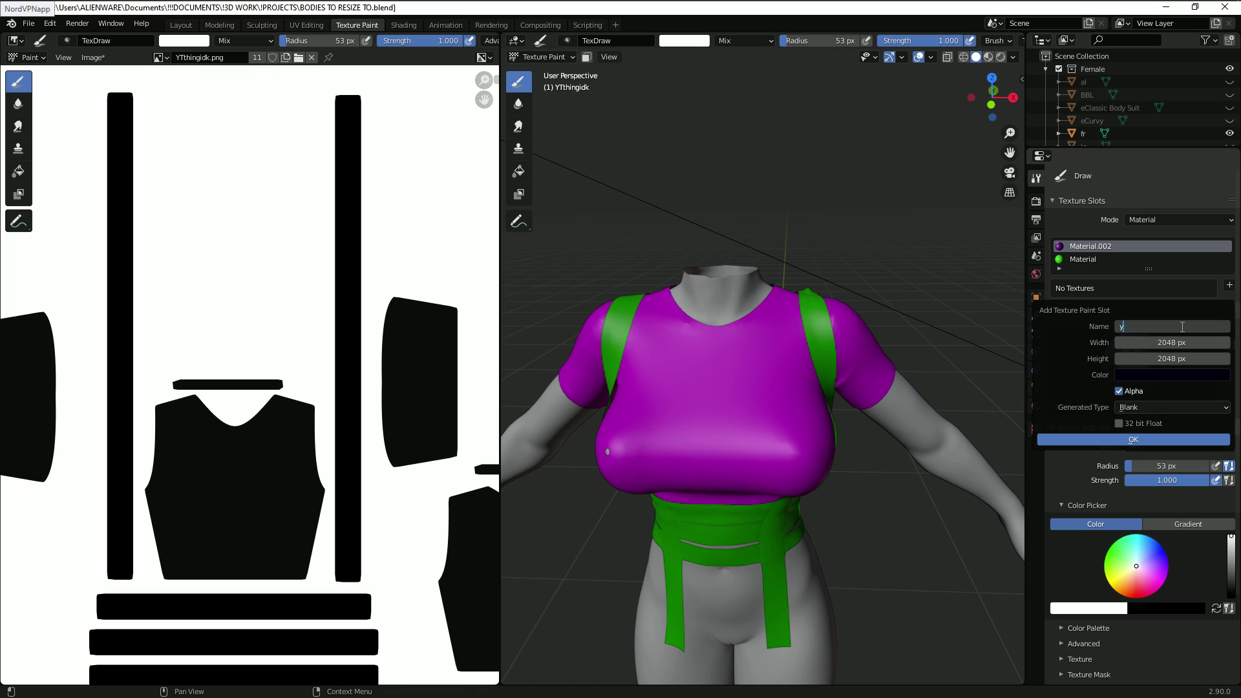
type("eet")
key("Return")
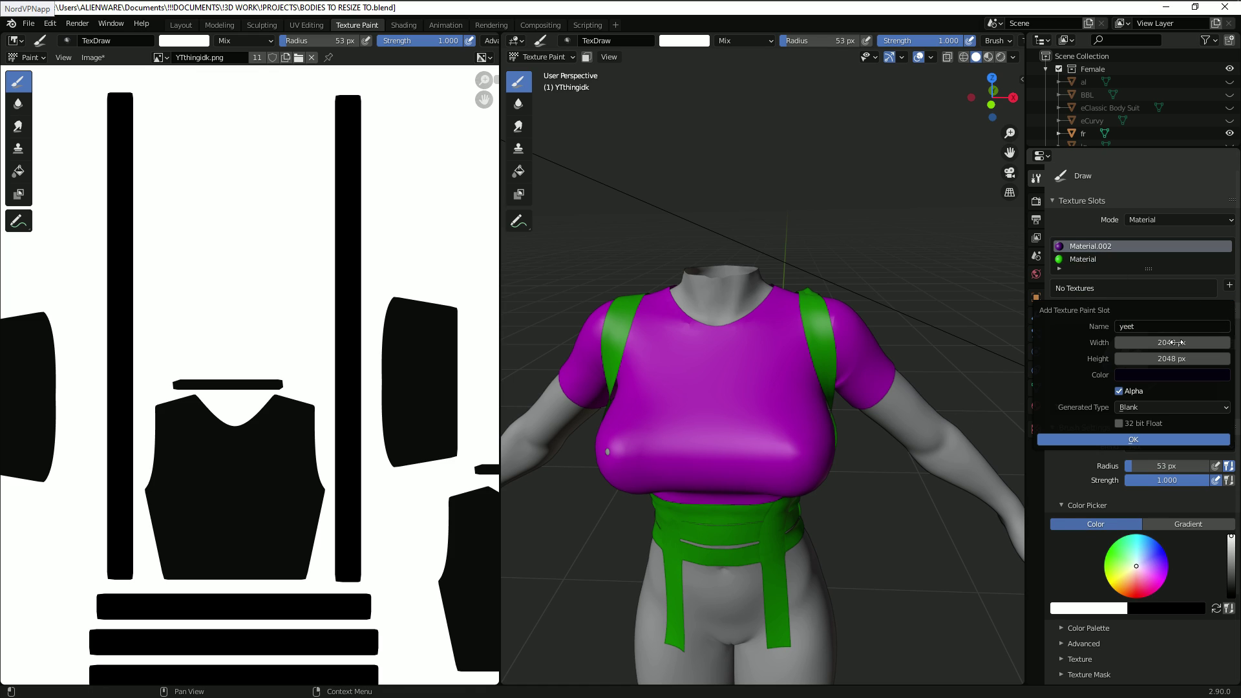
left_click(1160, 440)
Step: Face the shirt frontally and widen the 3D paint view by shrinking the image editor
middle_click_drag(857, 445, 1145, 374)
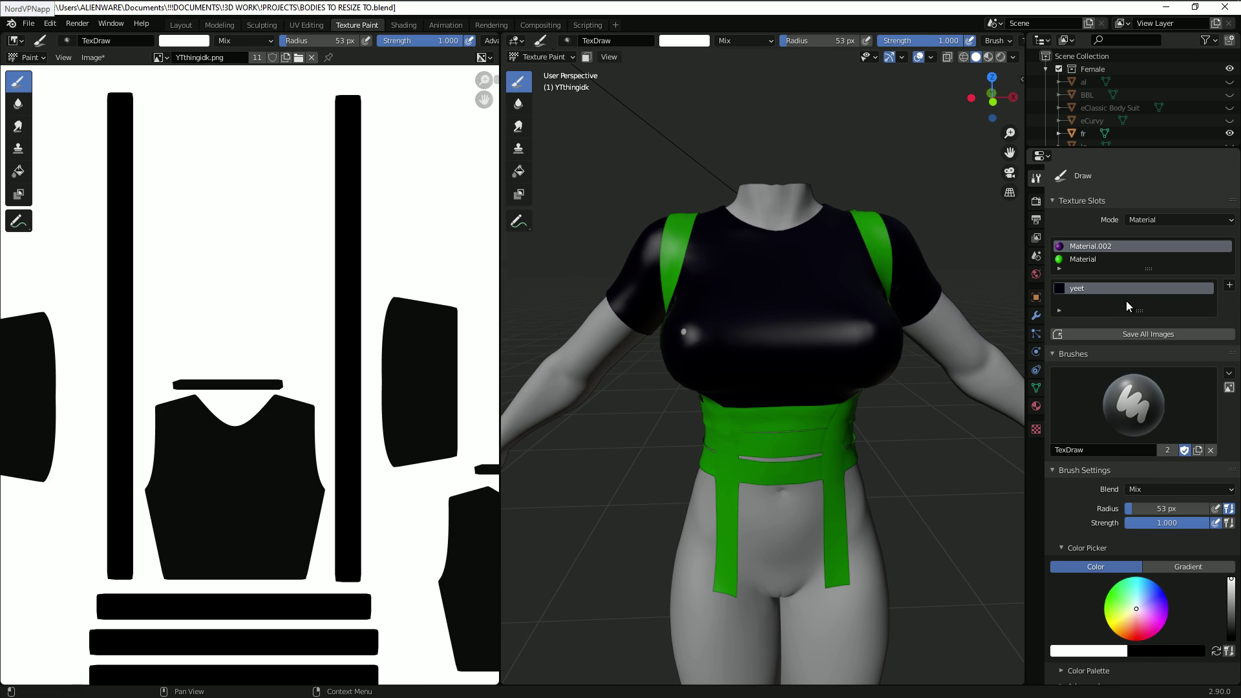
scroll(865, 410, "down", 5)
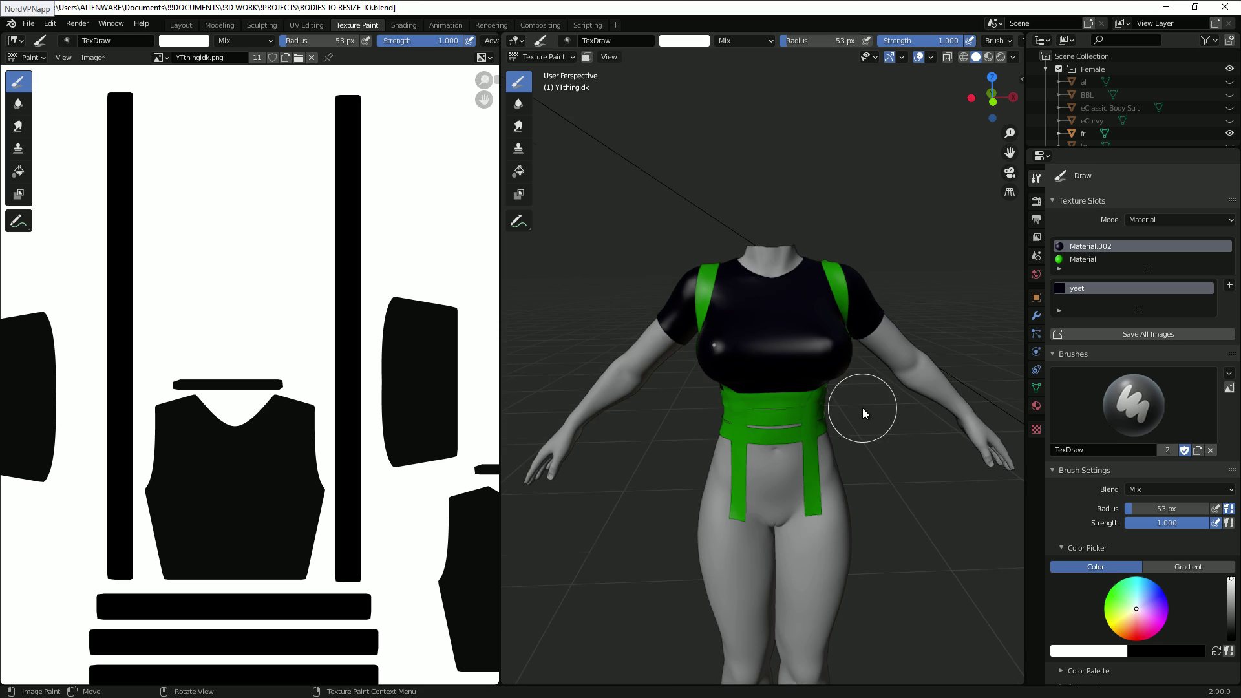
left_click_drag(498, 405, 306, 424)
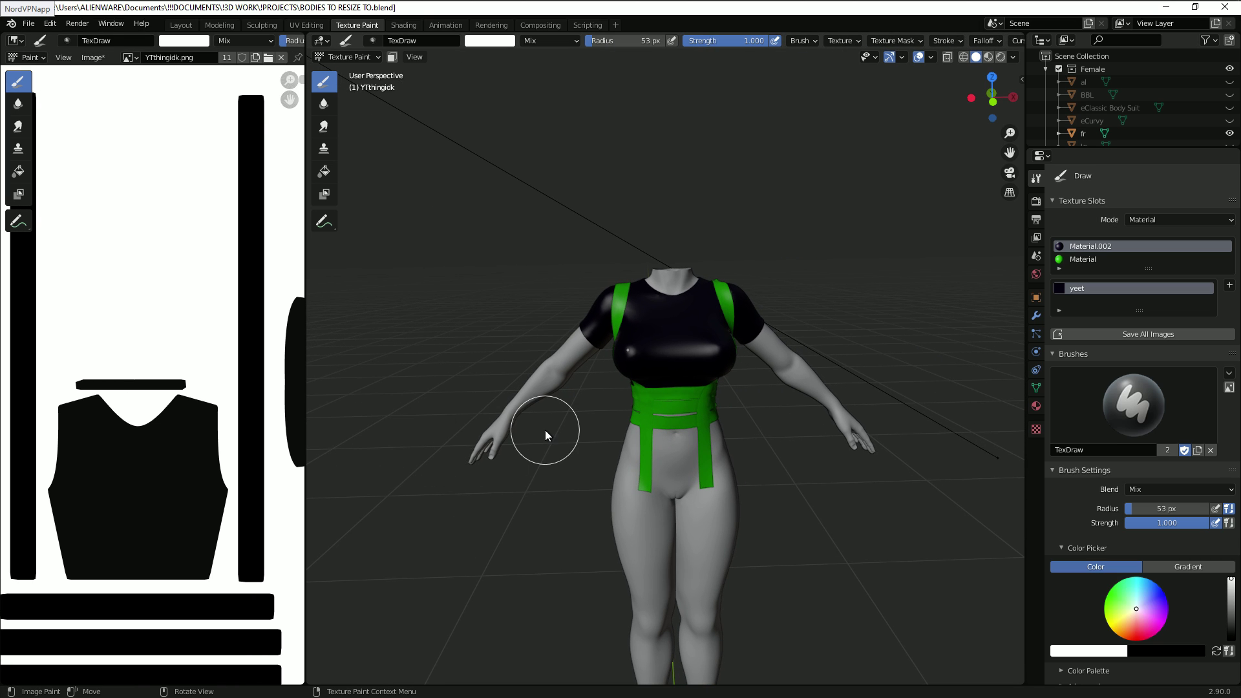
scroll(545, 429, "up", 2)
Step: Paint and undo a test stroke on the chest, then show the viewport sidebar
mouse_move(665, 275)
left_mouse_down()
mouse_move(673, 397)
mouse_move(714, 244)
mouse_move(769, 299)
mouse_move(766, 225)
left_mouse_up()
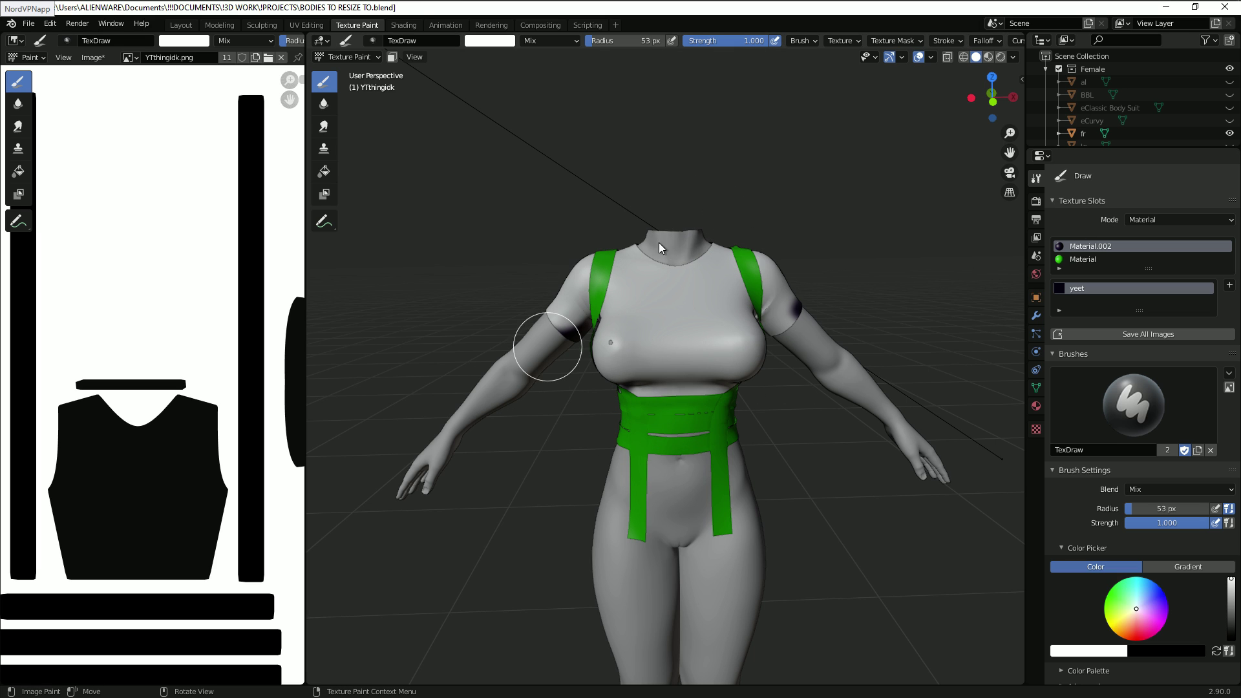
key("ctrl+z")
mouse_move(705, 334)
middle_mouse_down()
mouse_move(748, 466)
mouse_move(734, 432)
mouse_move(715, 423)
mouse_move(751, 458)
middle_mouse_up()
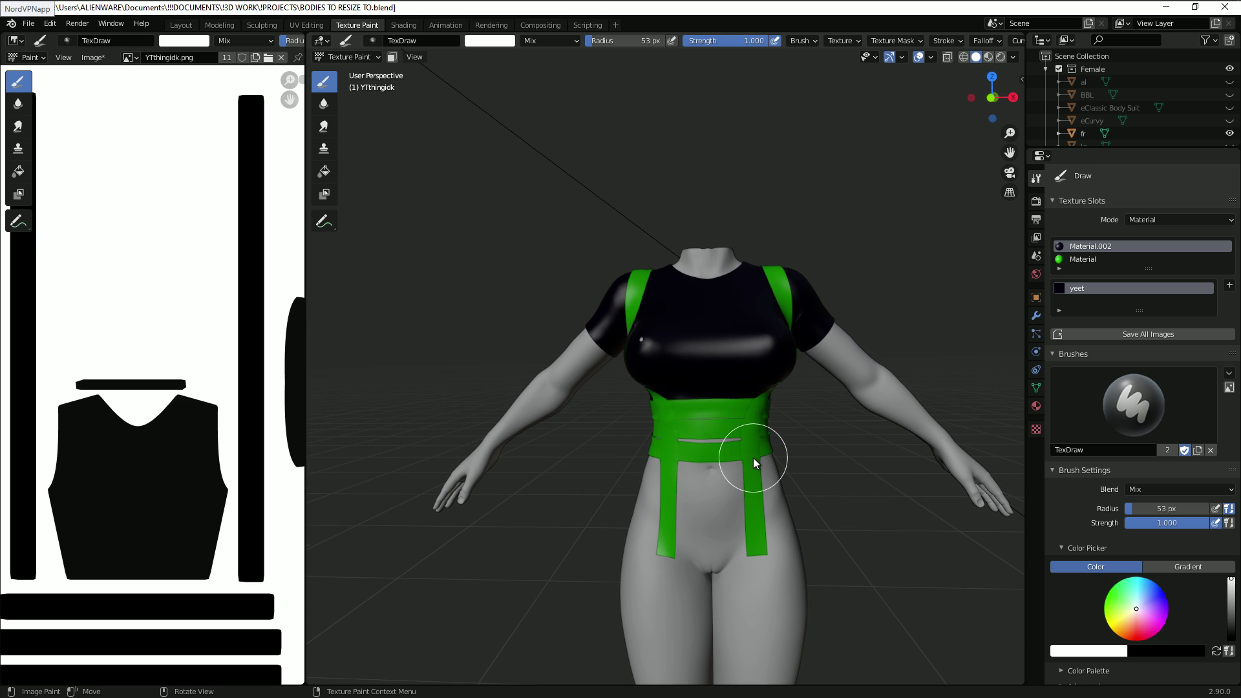
key("n")
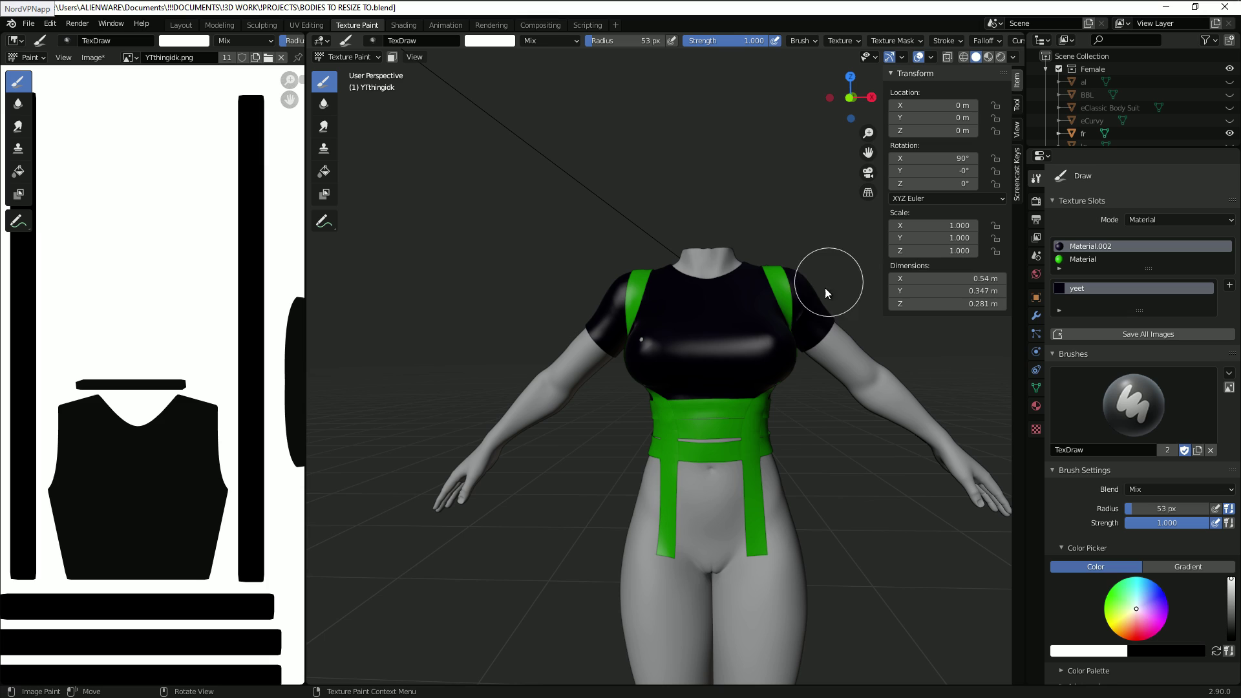
Step: Add a new image-type texture named 'Texture' to the TexDraw brush
left_click(1017, 105)
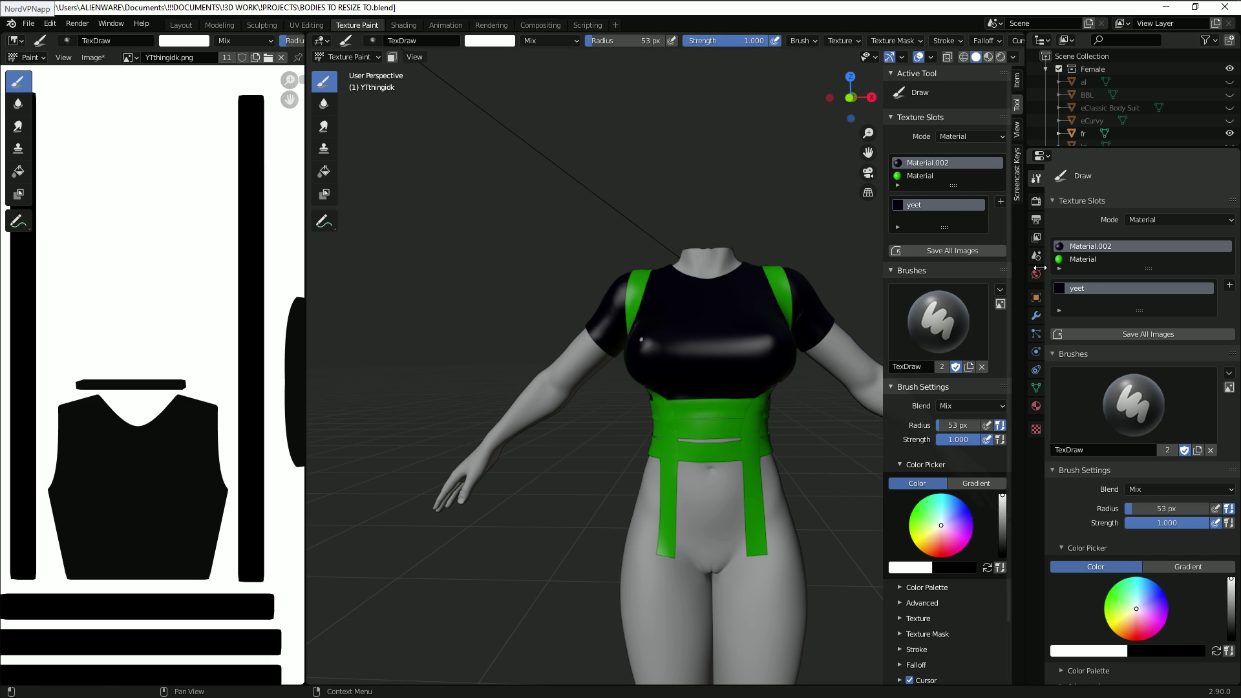
left_click(1037, 431)
left_click(1040, 179)
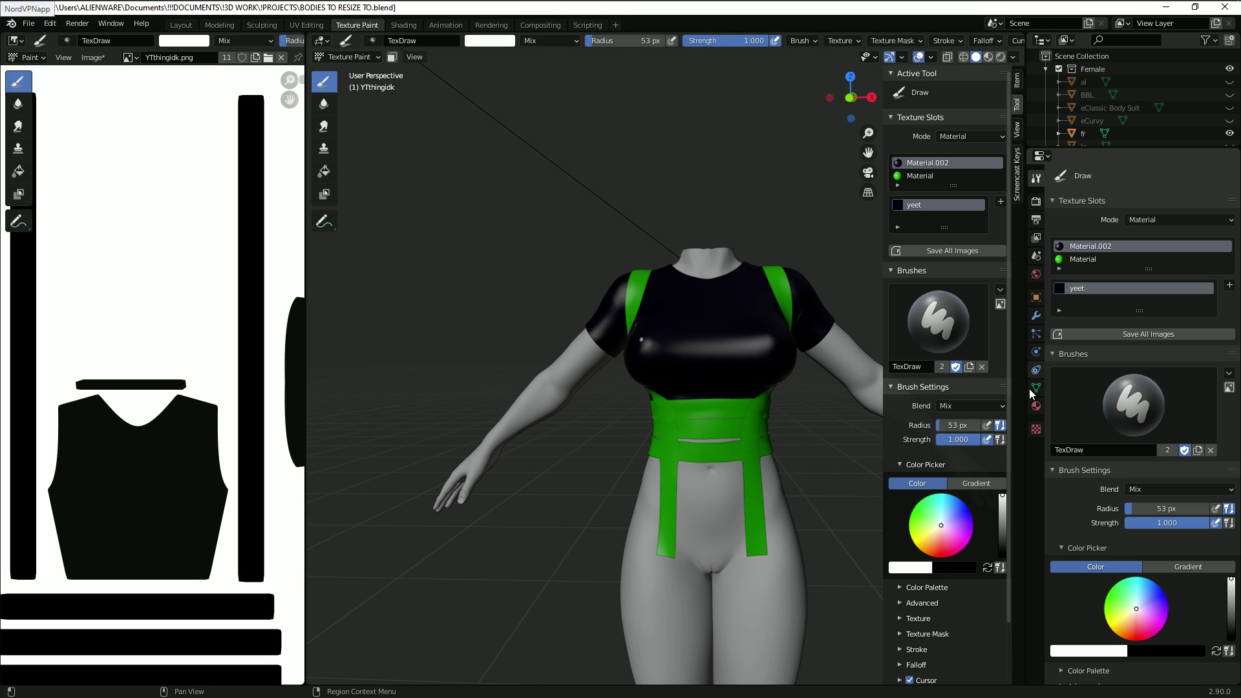
left_click(1037, 430)
scroll(979, 533, "down", 3)
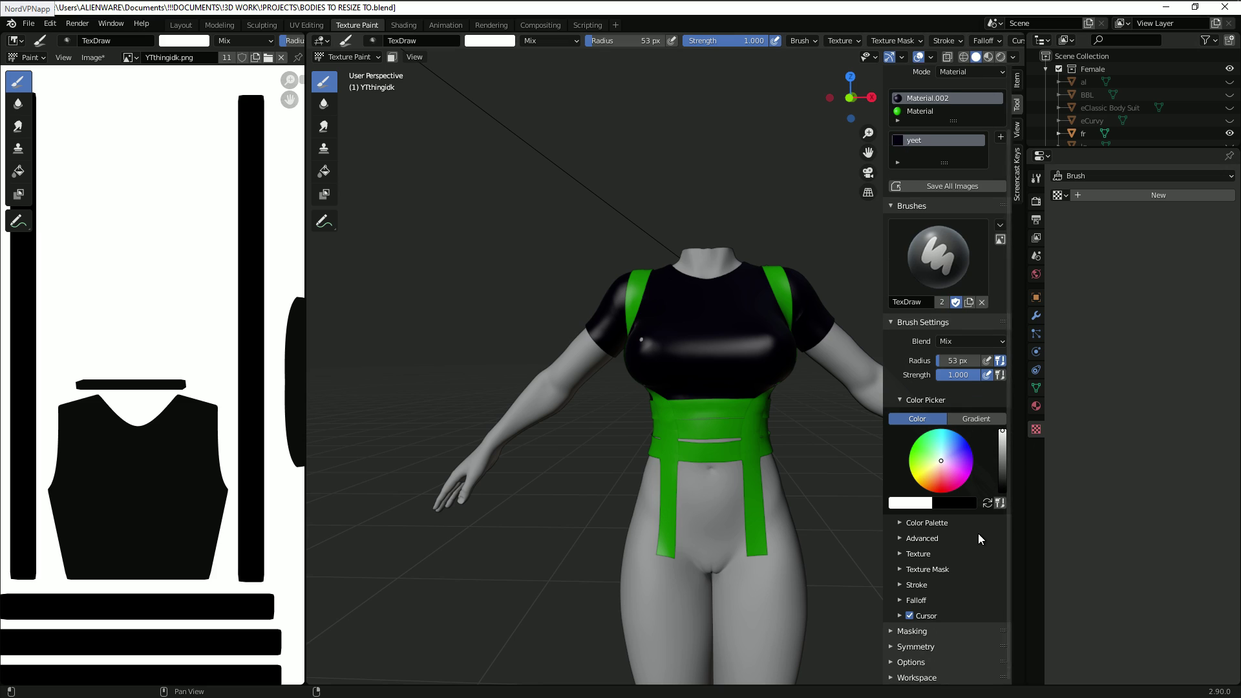
left_click(898, 553)
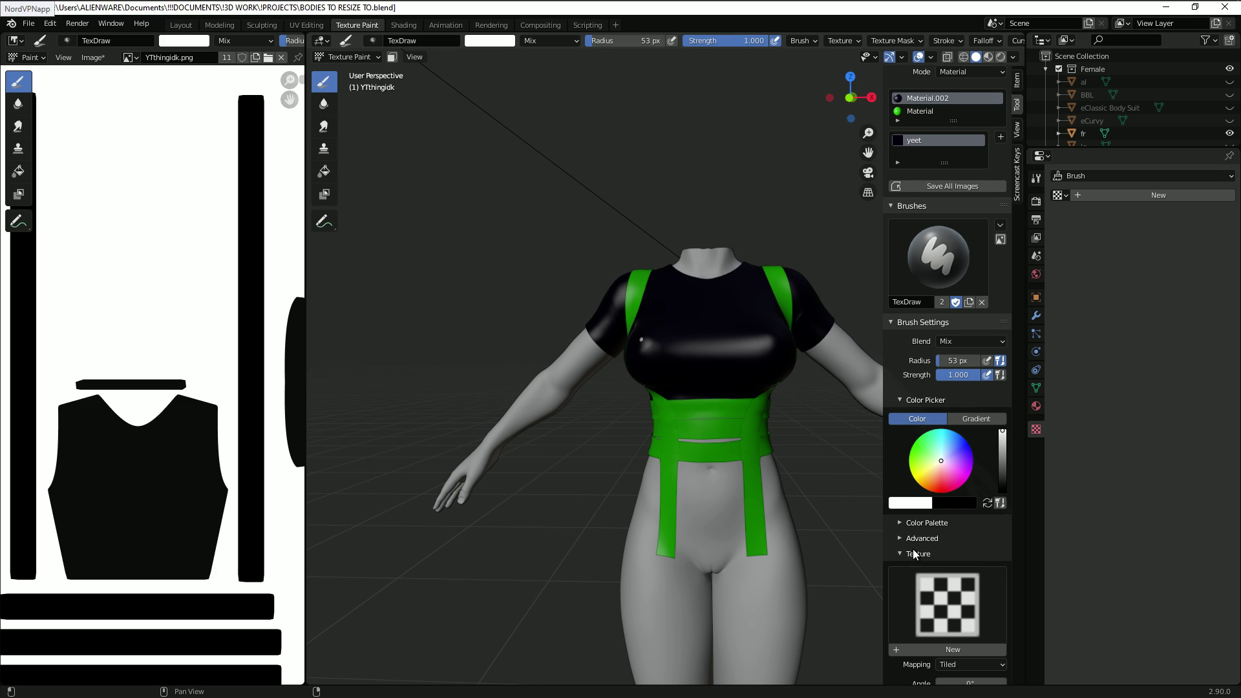
scroll(912, 549, "down", 5)
left_click(945, 498)
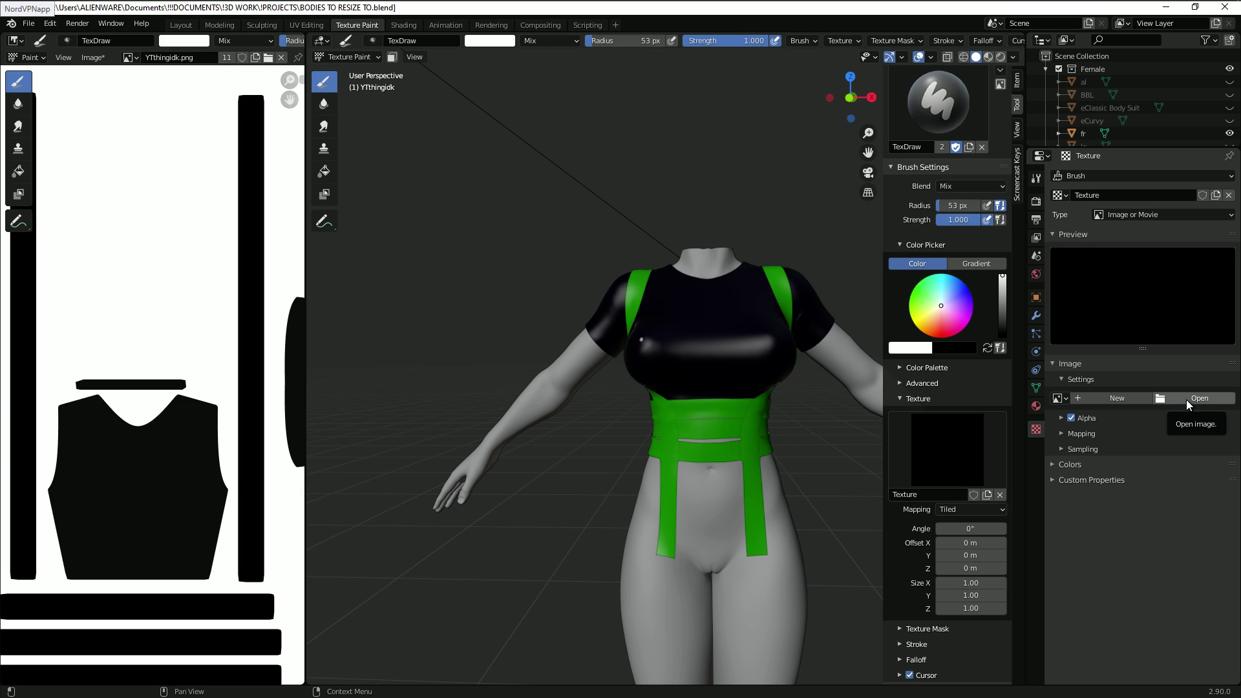
Step: Set Stencil mapping, load 3df0baa1933041b9da02f35f82e55d5d.jpg from !Graphics, and place it over the torso
left_click(963, 510)
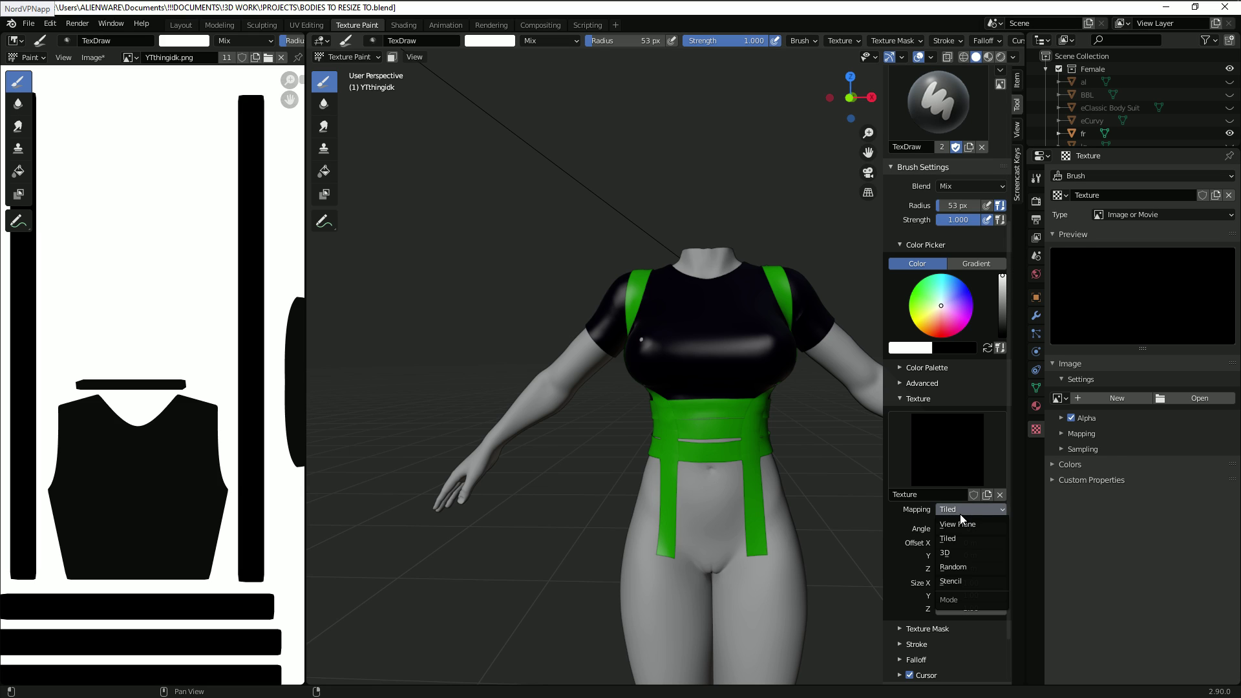
left_click(963, 581)
left_click(1186, 398)
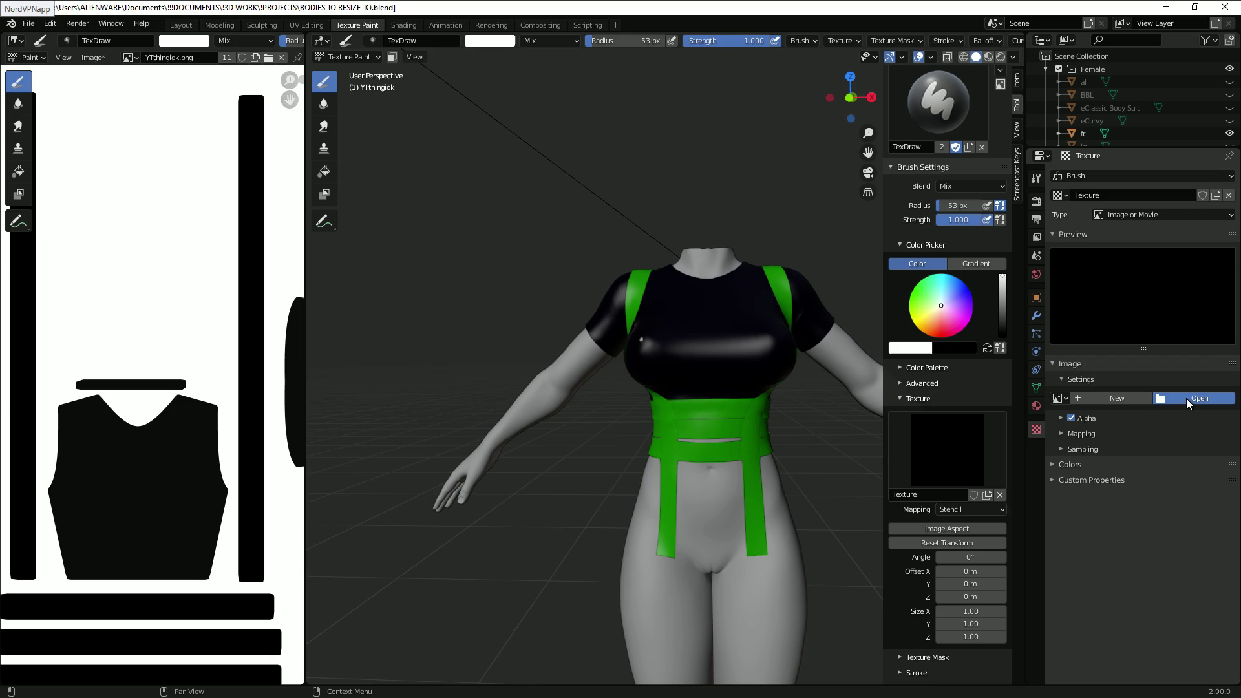
left_click(51, 388)
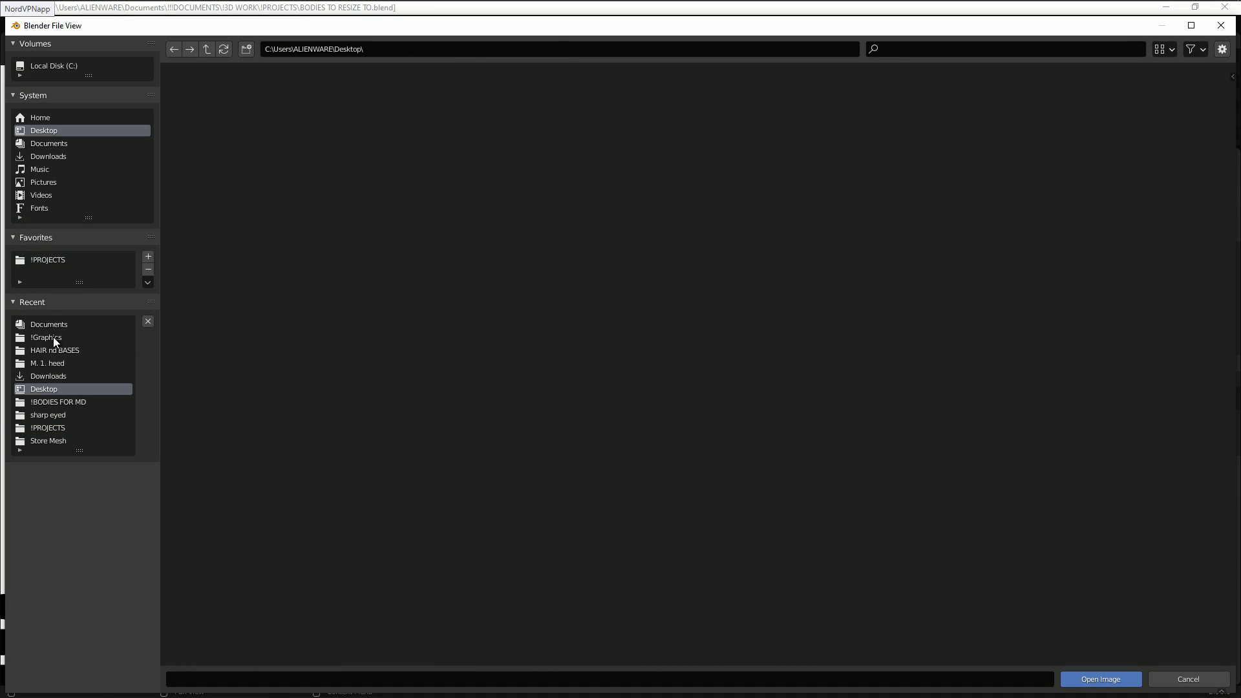
key("BackSpace")
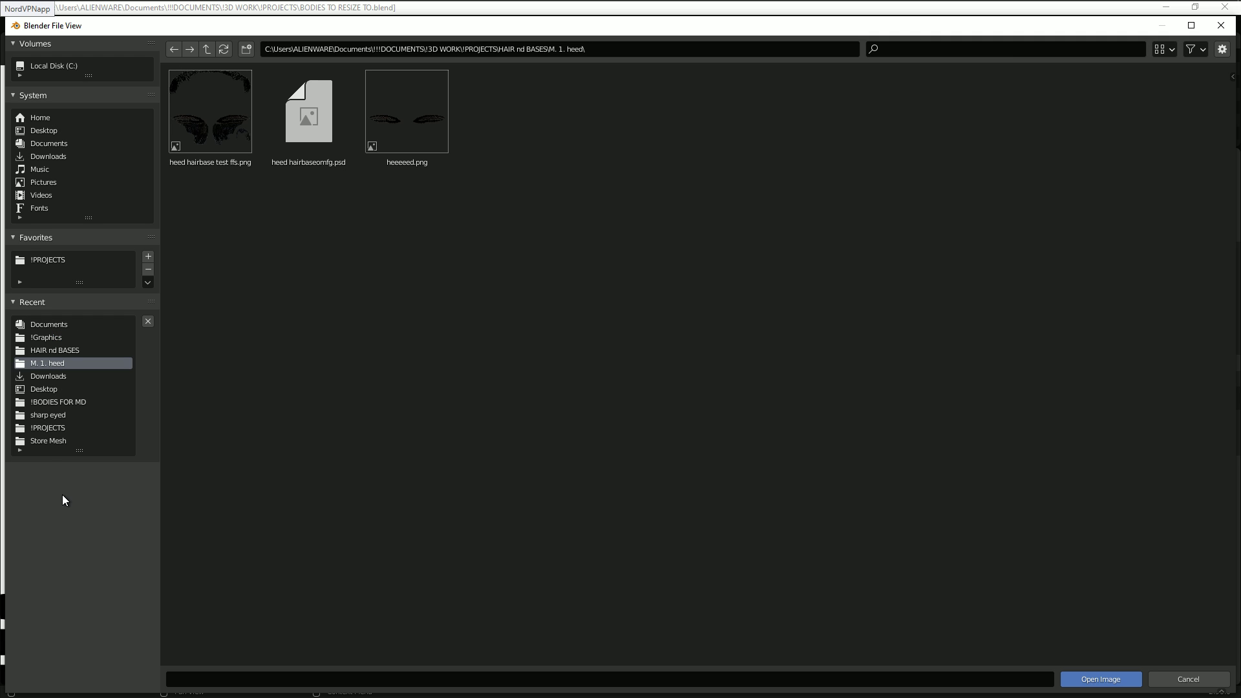
left_click(71, 337)
double_click(316, 145)
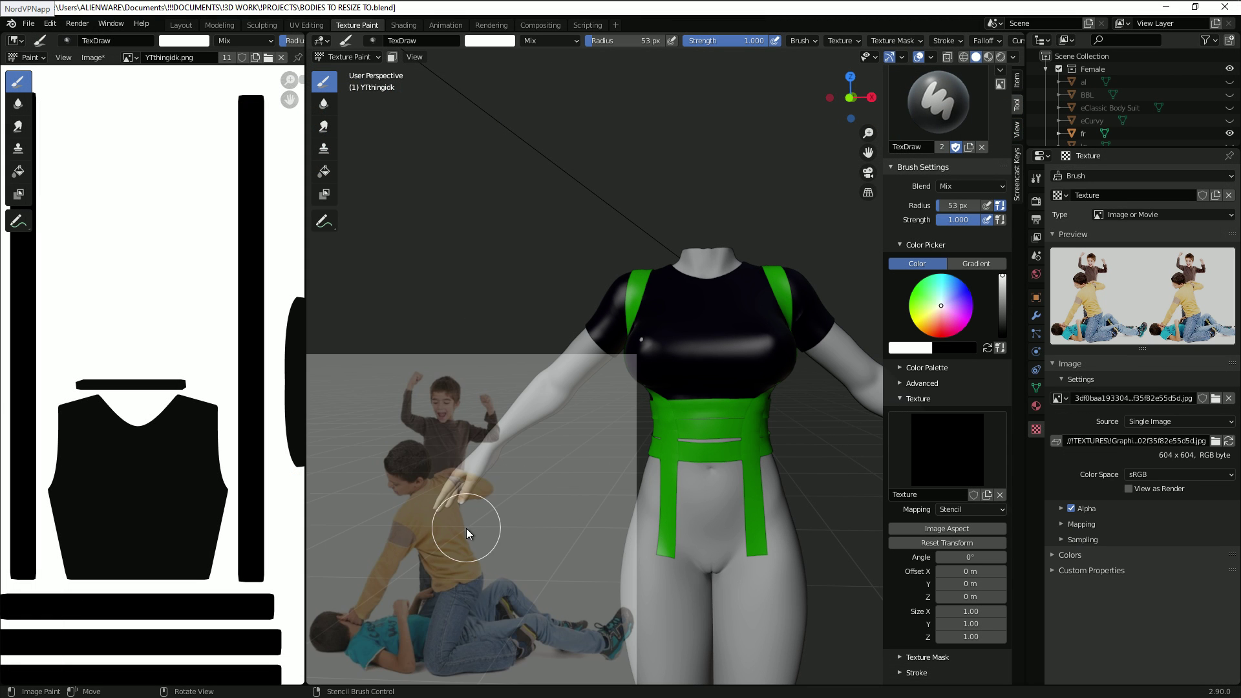
right_click_drag(467, 528, 769, 421)
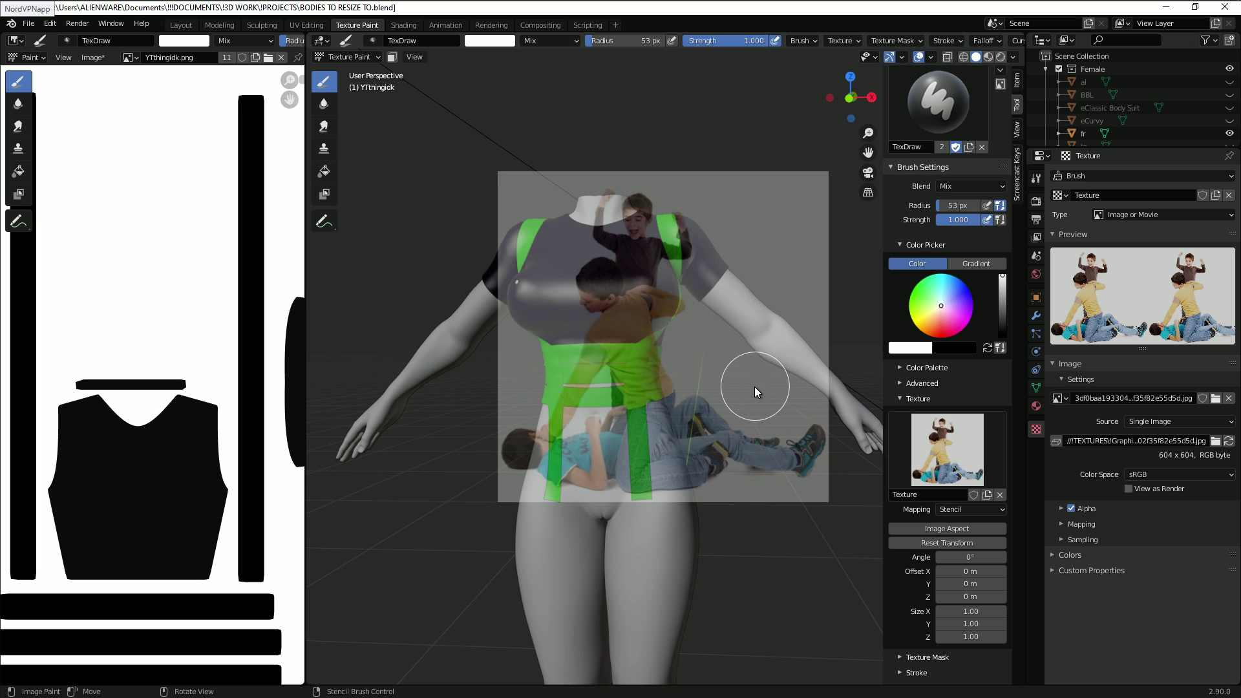
Step: Shift the stencil photo onto the chest and enable the Screencast Keys display
right_click_drag(752, 343, 705, 360)
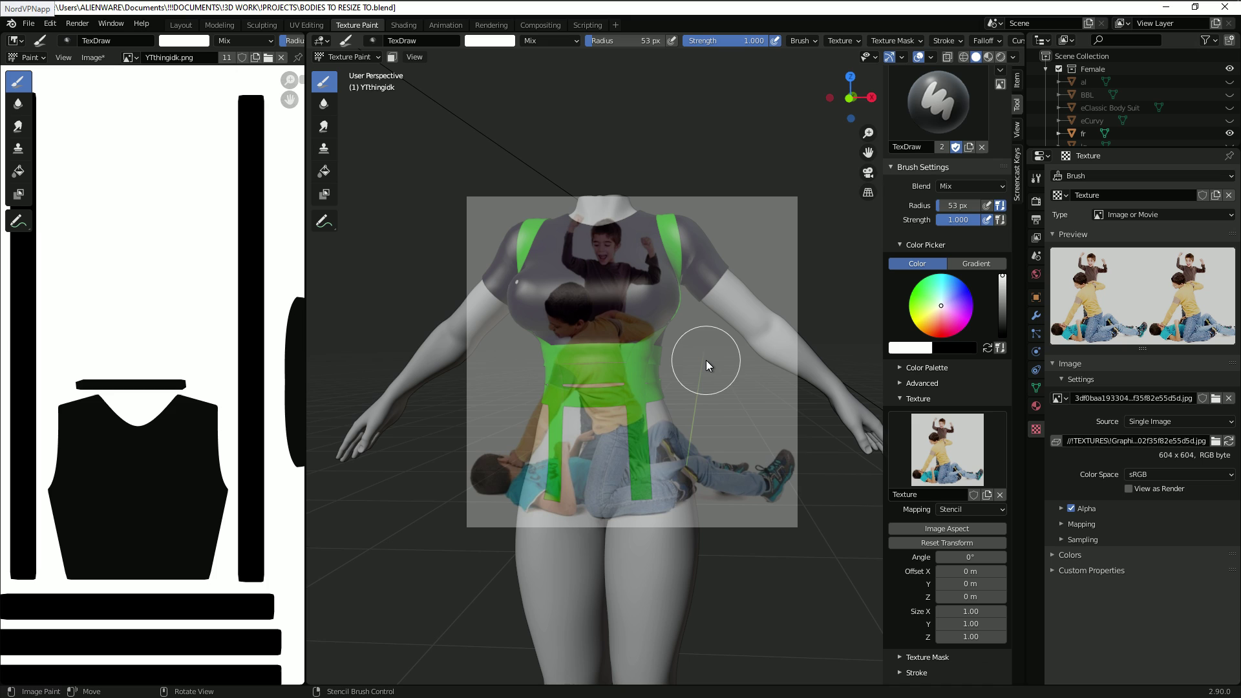
right_click_drag(737, 446, 677, 390, "shift")
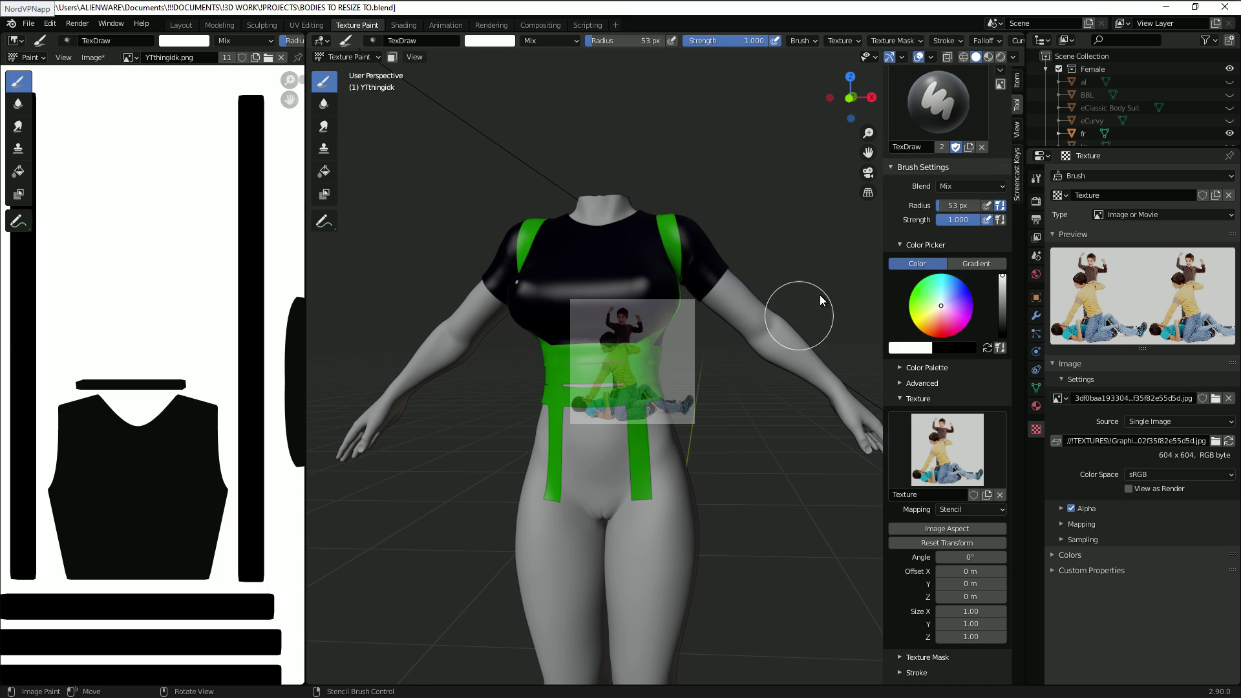
left_click(1017, 172)
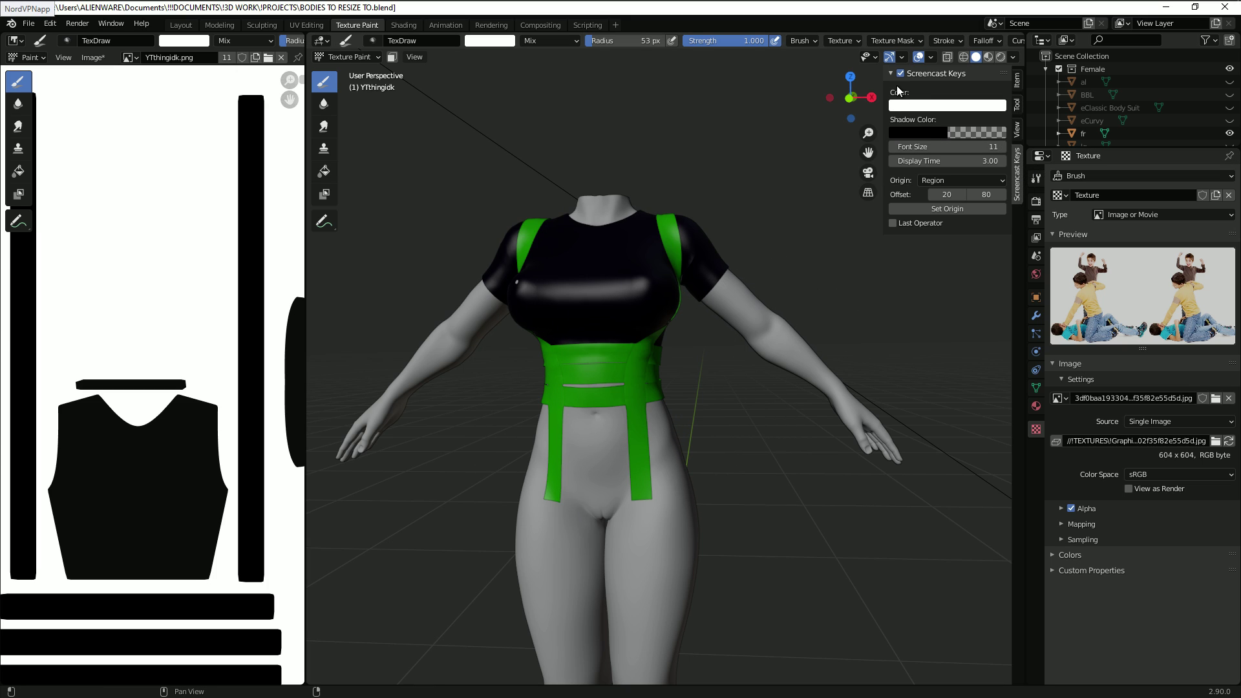
left_click(1018, 80)
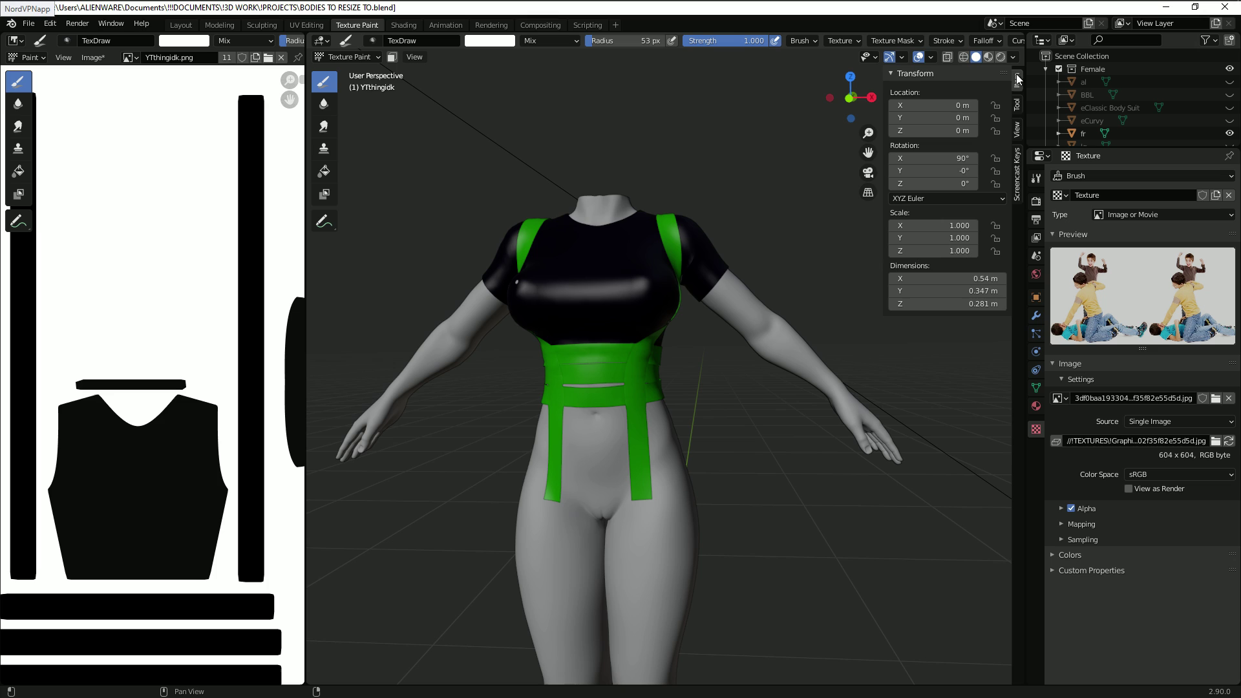
left_click(1018, 158)
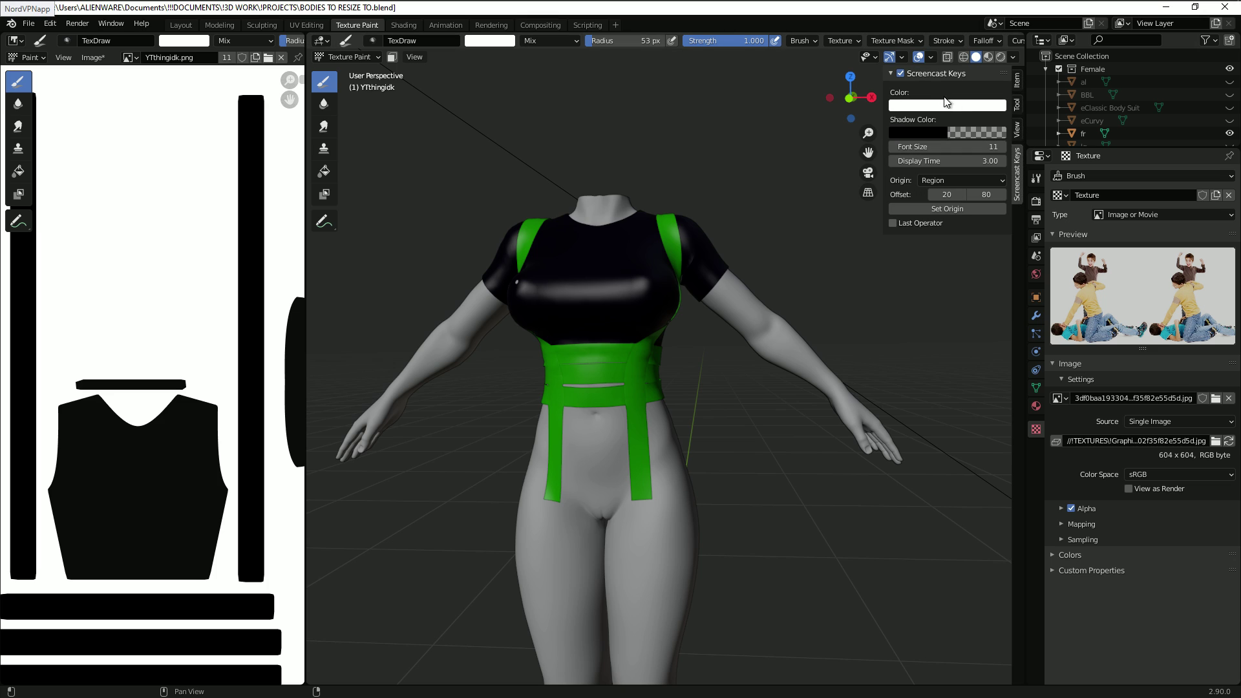
left_click(899, 74)
Step: Show the Item tab and enlarge the stencil photo across the torso
left_click(1016, 81)
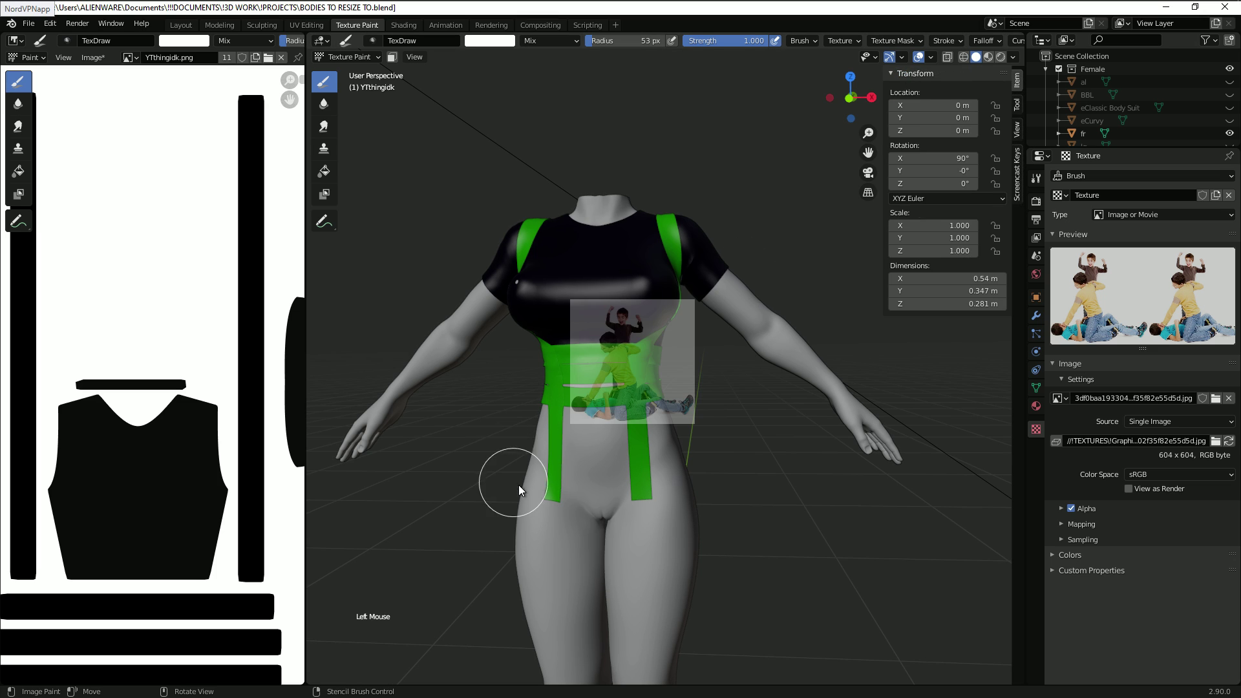
right_click(659, 387)
right_click_drag(660, 382, 684, 393)
Step: Tilt the stencil, snap to front view, zoom in, and move the photo over the chest
middle_click_drag(684, 393, 705, 416)
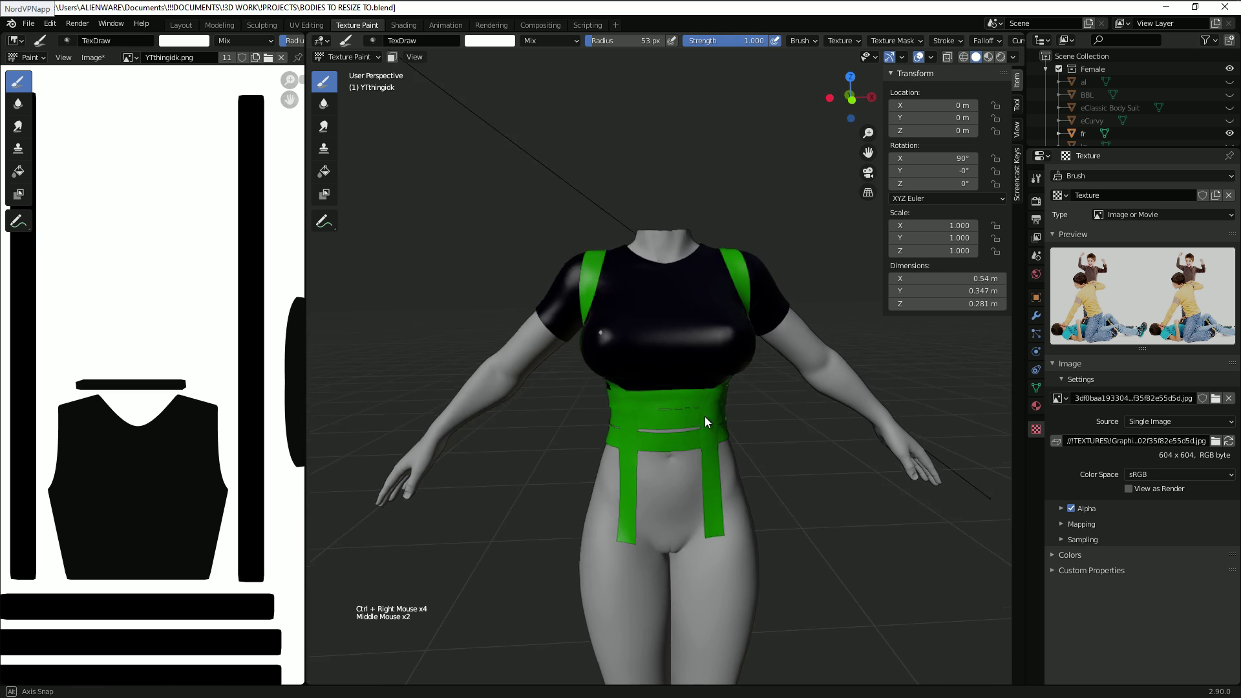
key("KP_1")
scroll(704, 419, "up", 4)
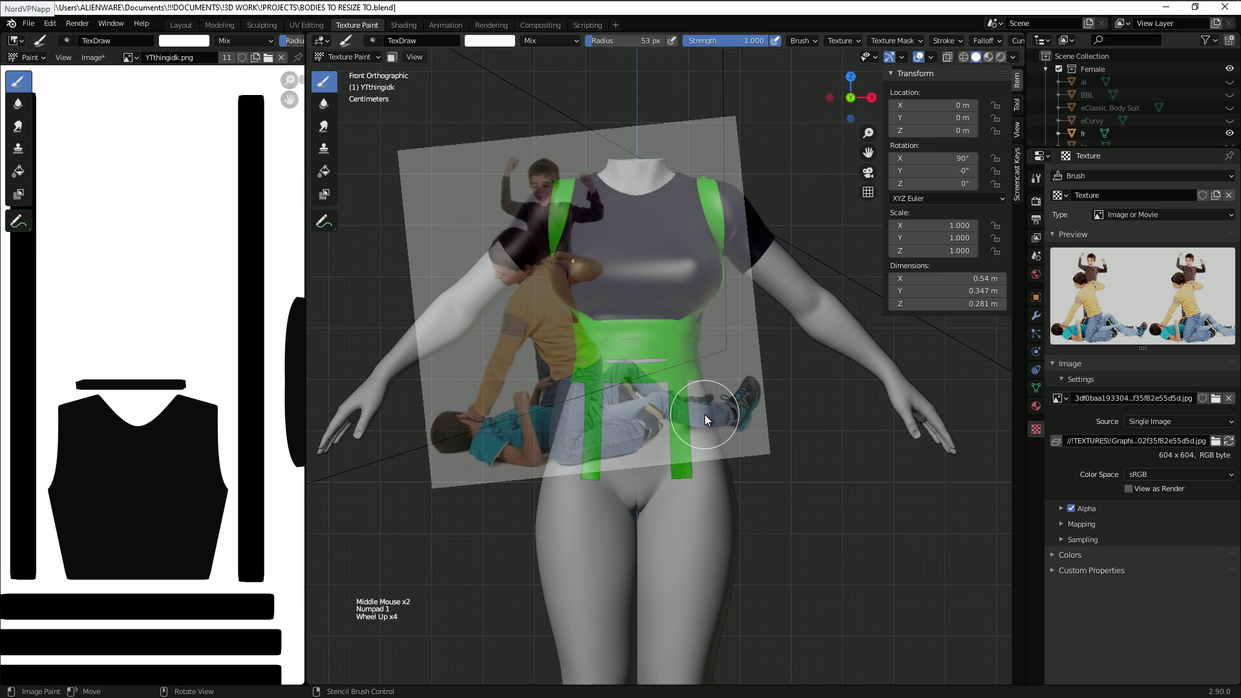
scroll(705, 420, "up", 1)
right_click_drag(672, 332, 685, 253)
Step: Paint the boys photo onto the upper chest, undoing the extra right-chest stroke
mouse_move(685, 254)
left_mouse_down()
mouse_move(568, 248)
mouse_move(597, 327)
left_mouse_up()
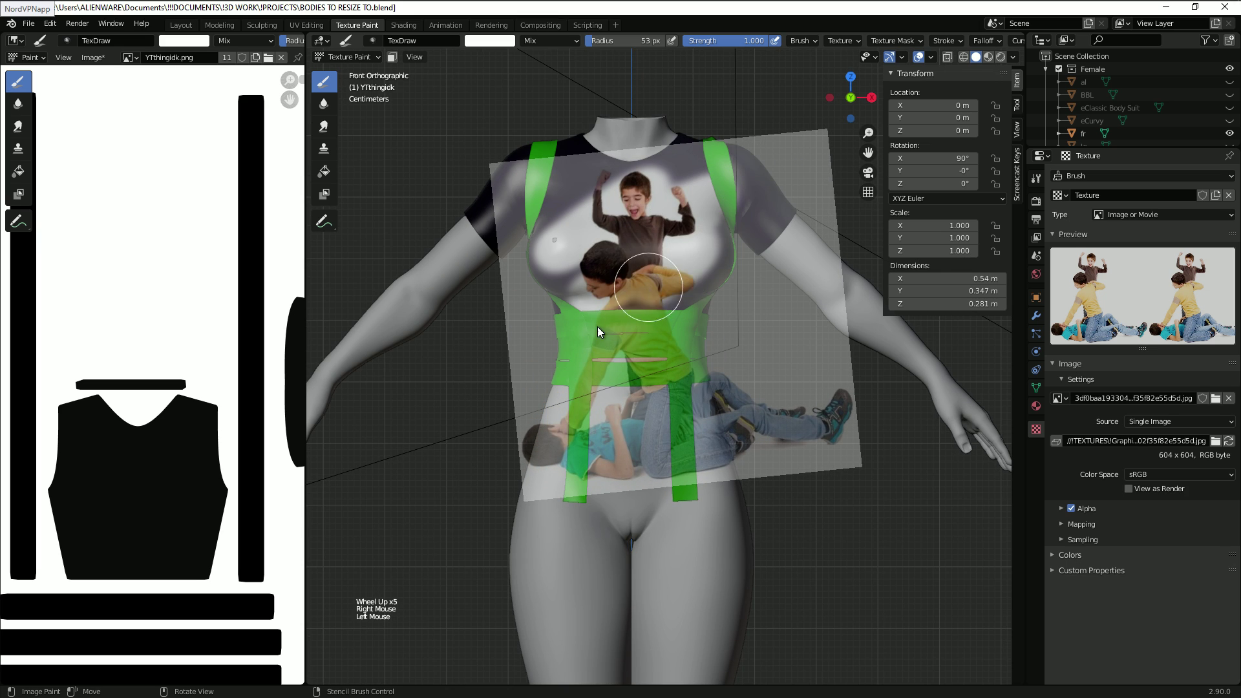
left_click_drag(550, 288, 731, 296)
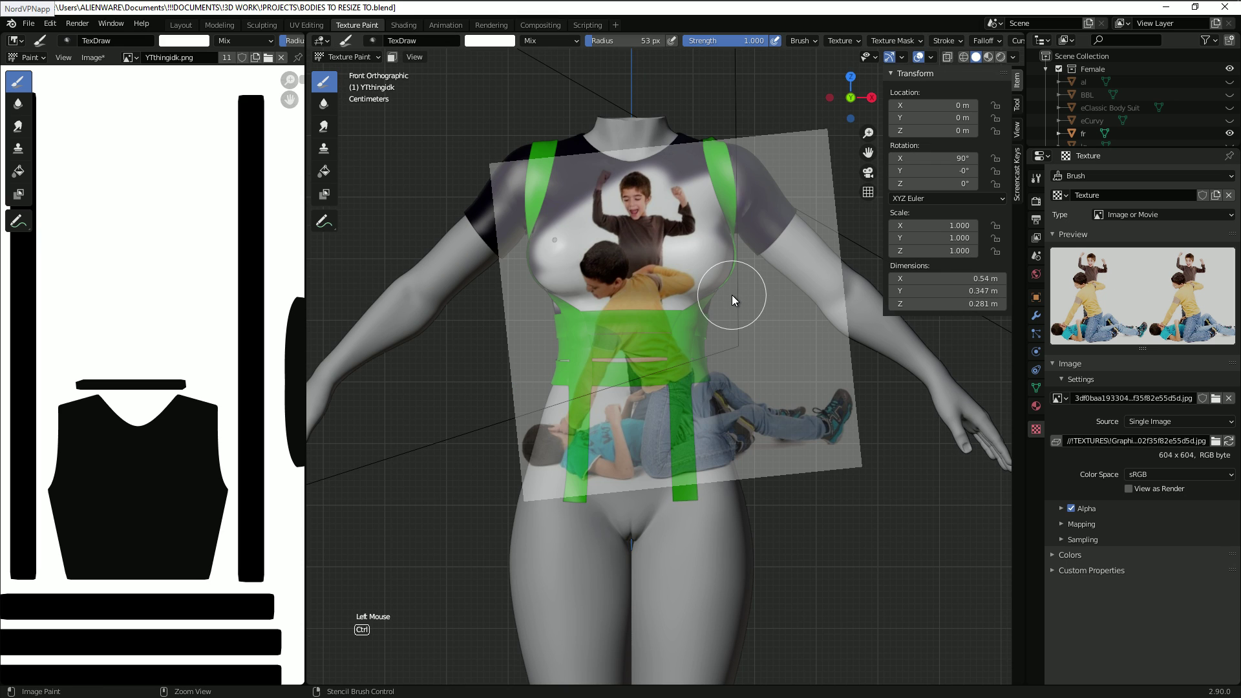
key("ctrl+z")
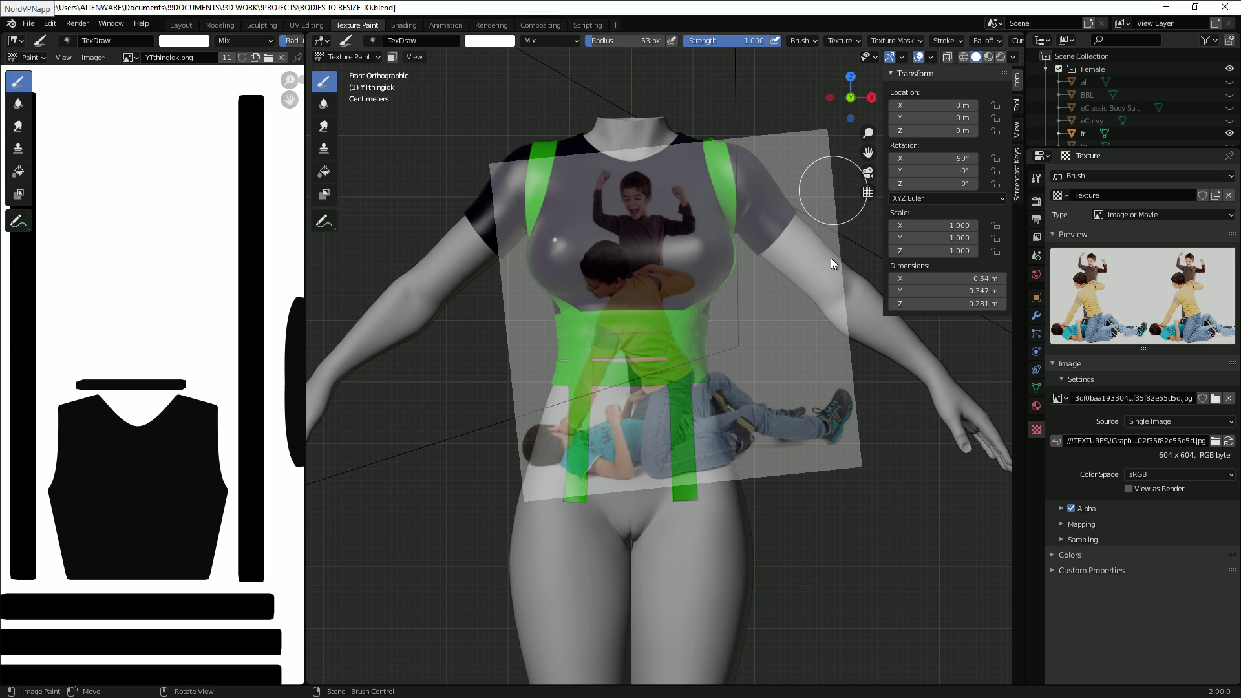
middle_click_drag(964, 44, 814, 44)
Step: Lower the stencil overlay's Texture Opacity in the Cursor popover to about 14%
left_click(884, 42)
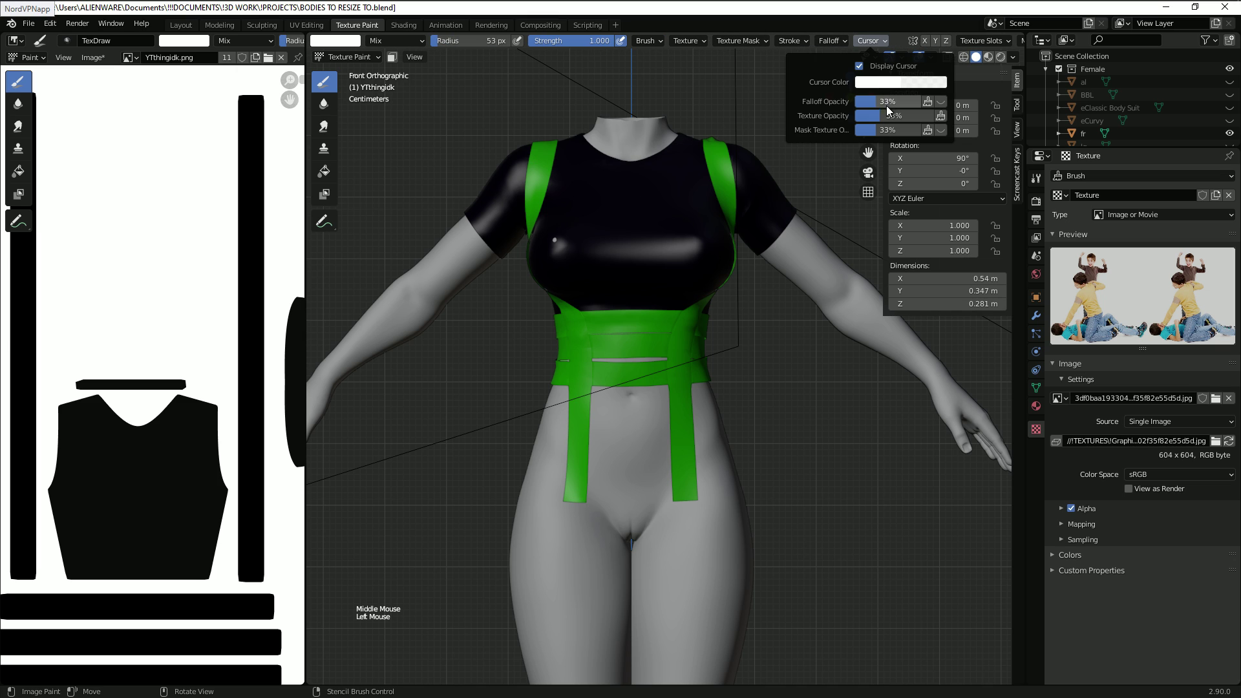
left_click_drag(881, 115, 935, 116)
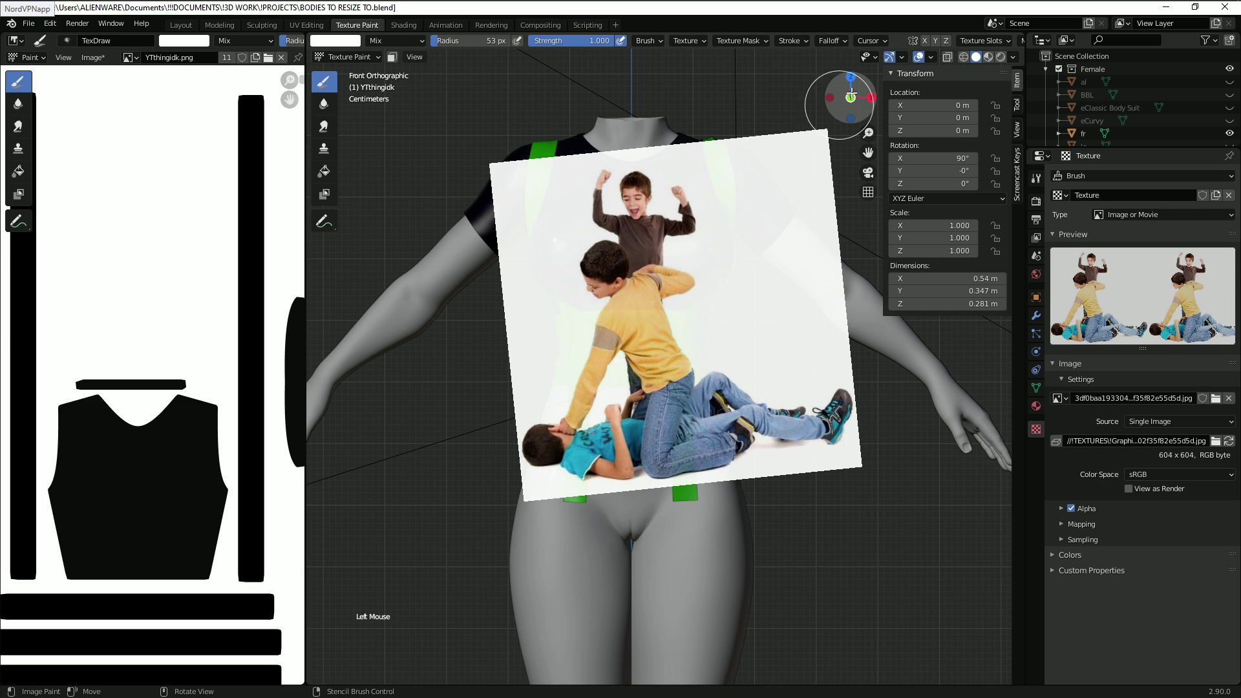
left_click(884, 43)
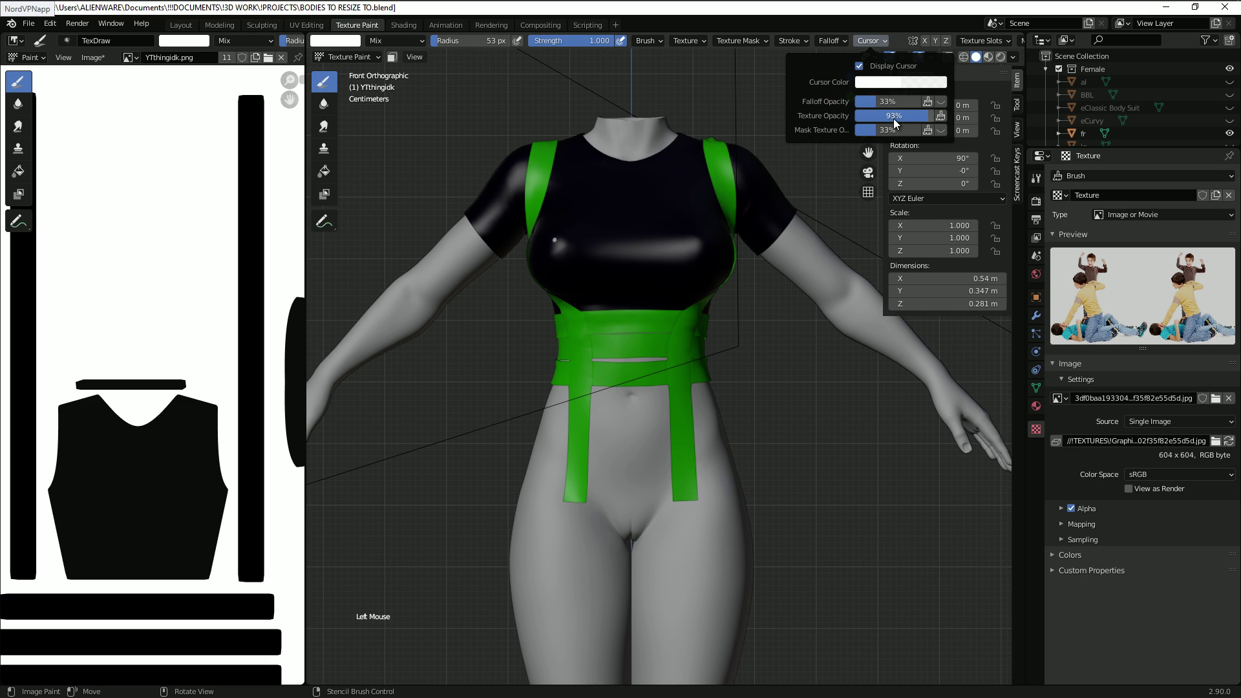
left_click_drag(929, 116, 769, 198)
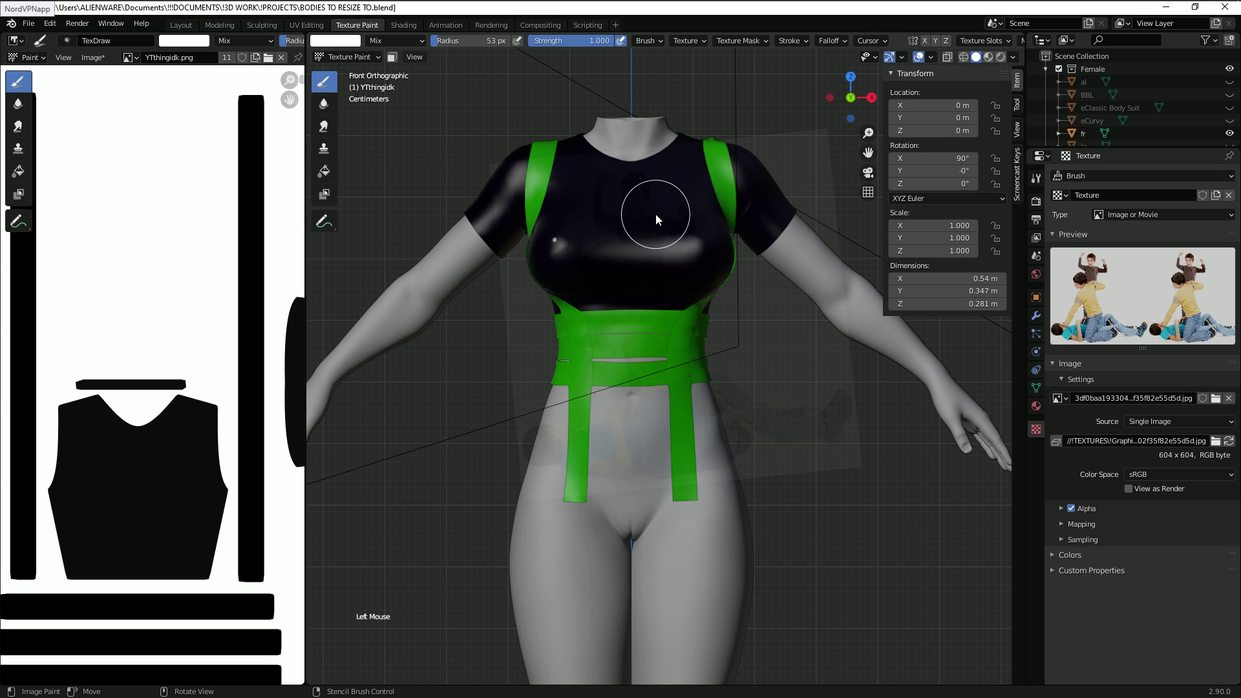
left_click(885, 41)
left_click_drag(894, 116, 909, 115)
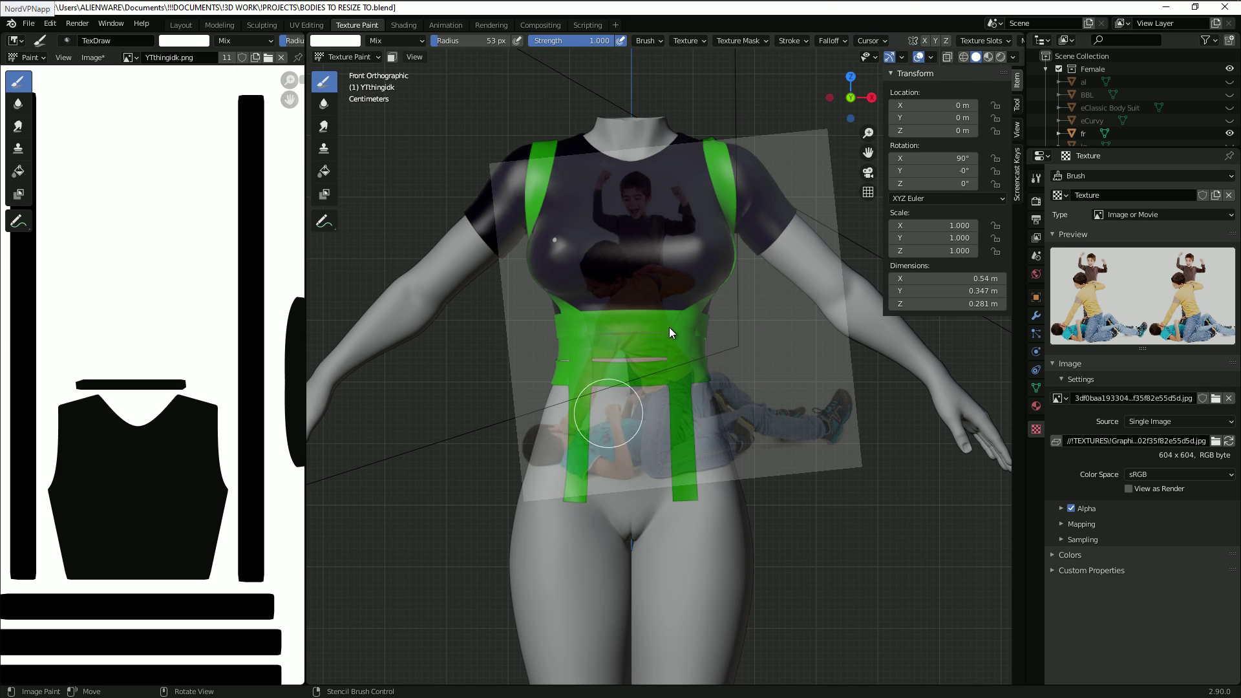
Step: Show the Tool tab settings and display the yeet image in the image editor
left_click(1016, 110)
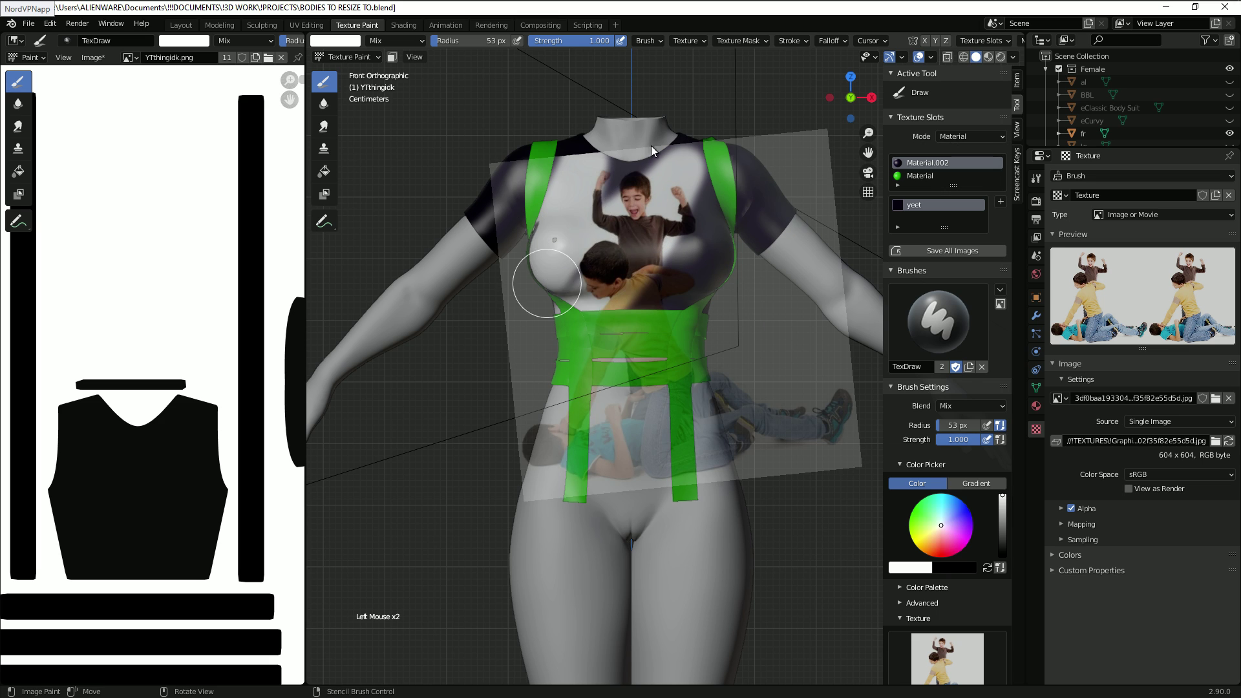
scroll(194, 361, "down", 4)
scroll(194, 361, "up", 2)
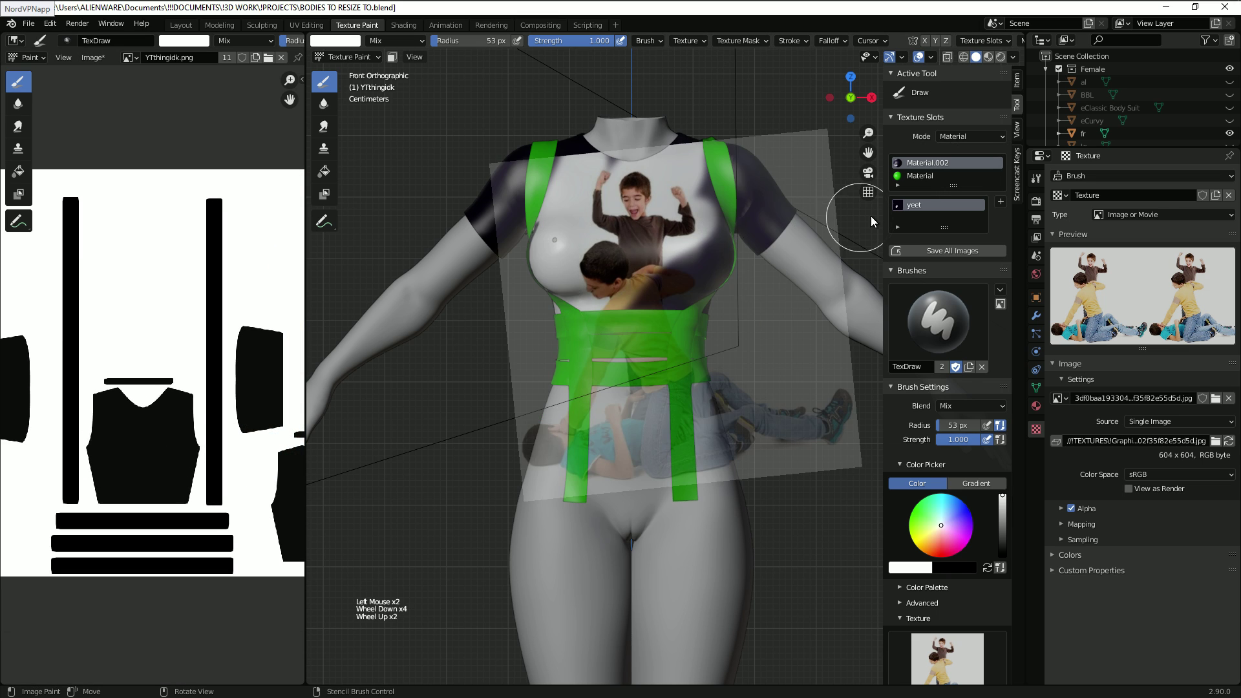
left_click(130, 57)
left_click(162, 166)
Step: Paint more of the yellow-shirted boy onto the chest
scroll(181, 340, "down", 4)
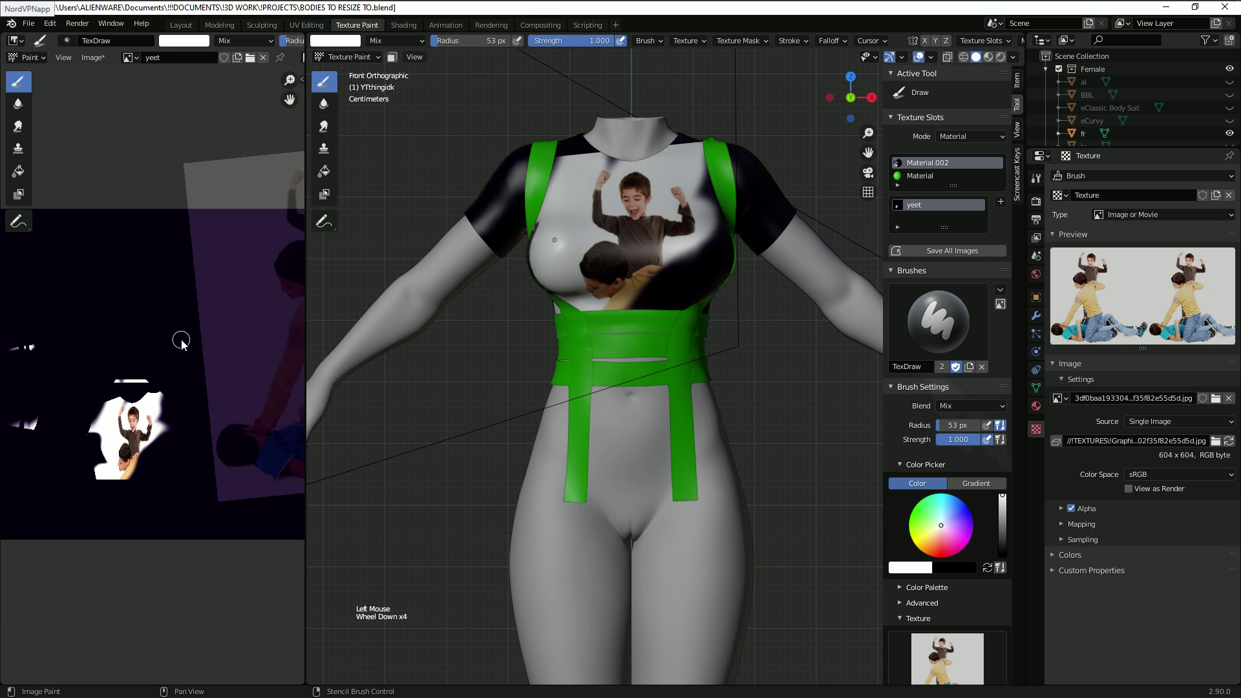
mouse_move(694, 281)
left_mouse_down()
mouse_move(694, 256)
mouse_move(673, 271)
left_mouse_up()
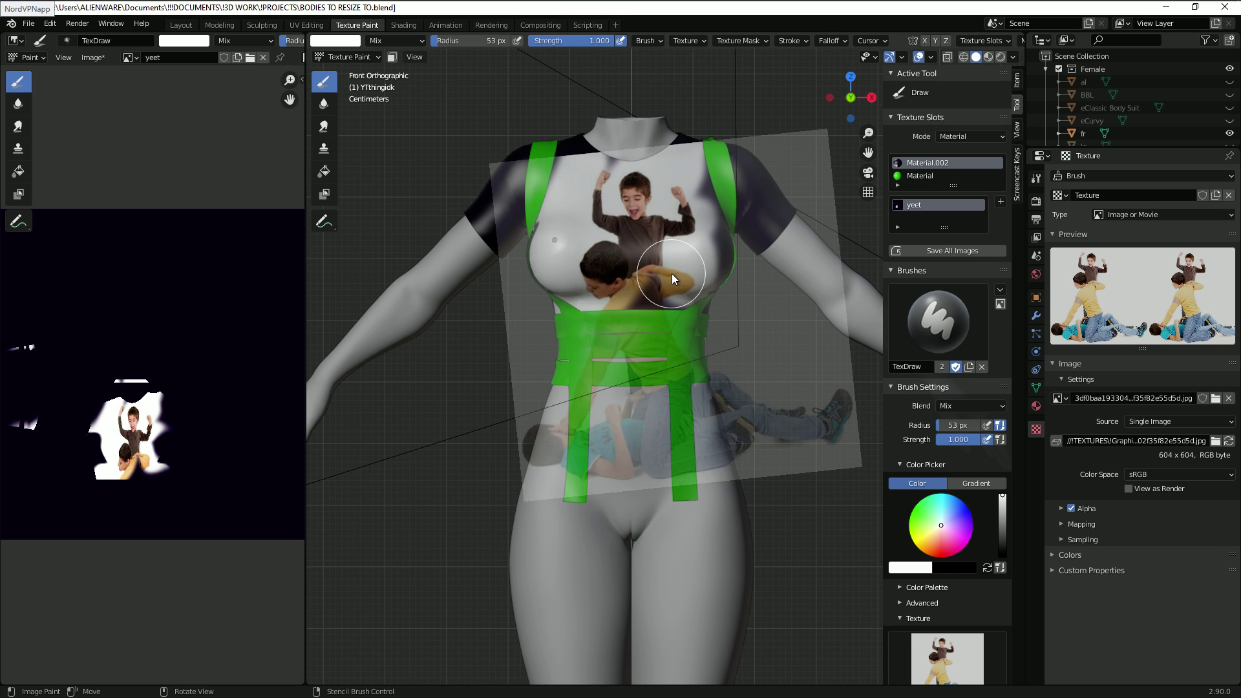
scroll(234, 415, "down", 1)
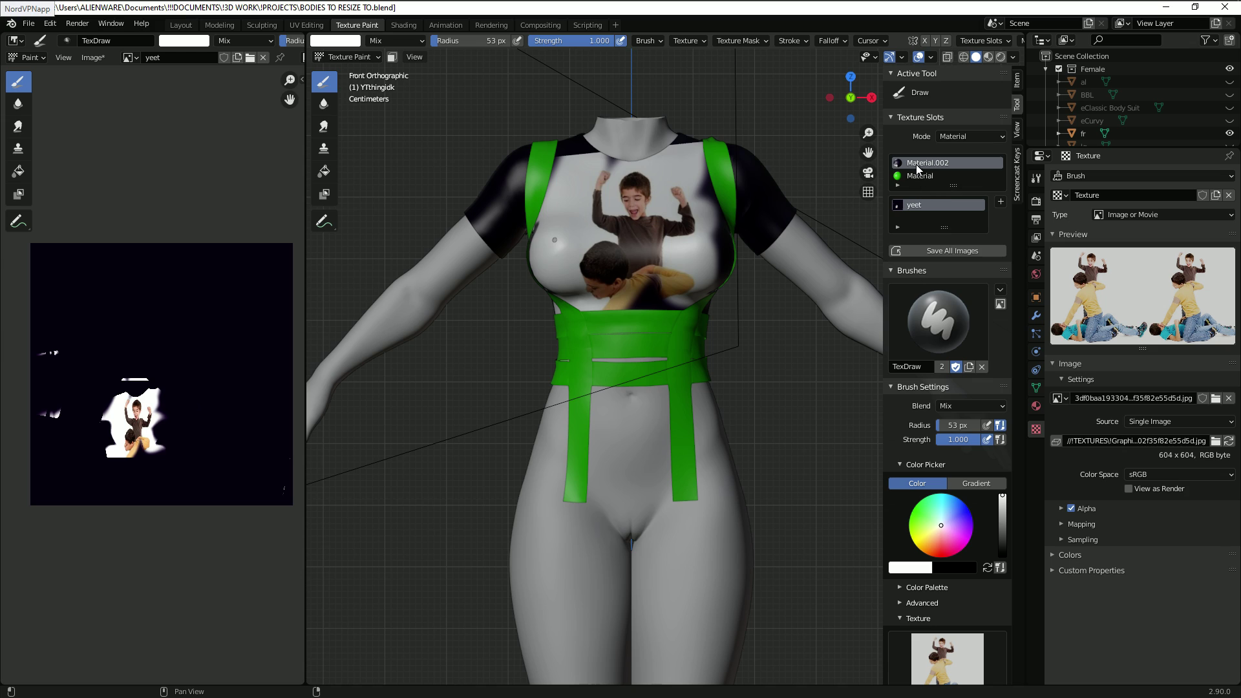
Step: Add a Base Color paint slot named 56767 with alpha-0 fill to Material.002
left_click(1000, 201)
left_click(1018, 220)
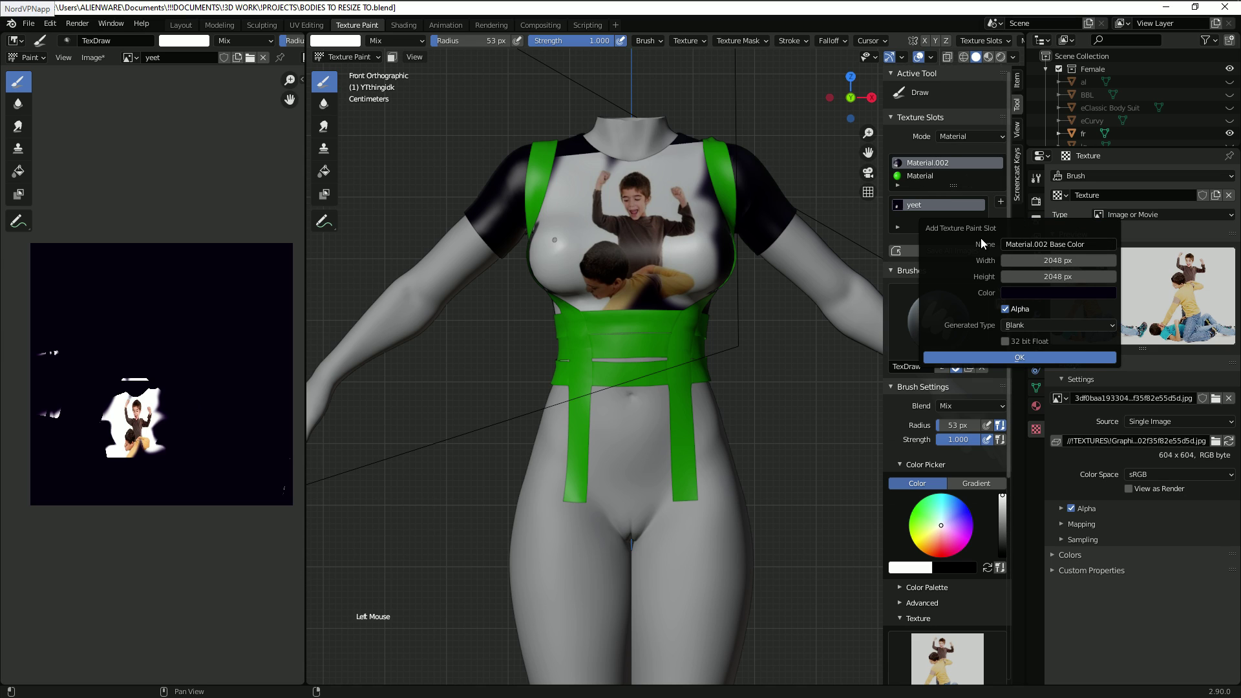
left_click(1045, 293)
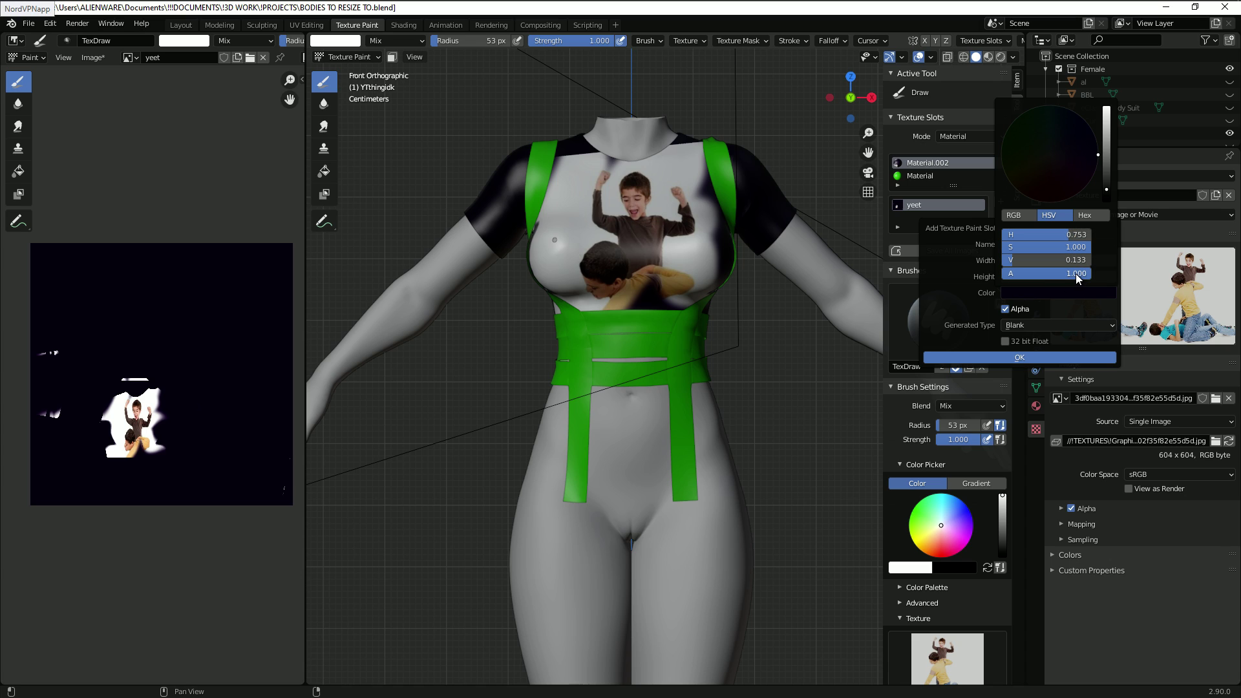
left_click_drag(1074, 273, 999, 274)
left_click(1035, 246)
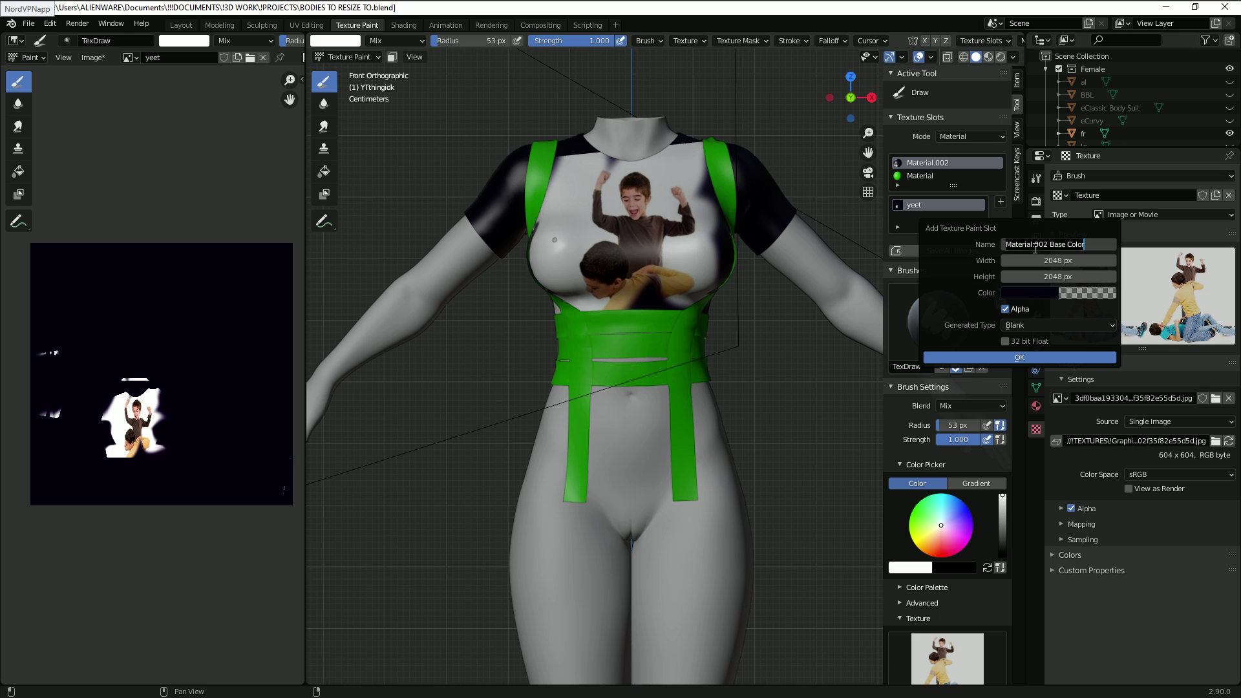
type("56767")
key("Return")
left_click(1024, 358)
Step: Position the stencil and paint the boys photo across the right chest
right_click_drag(705, 339, 724, 390)
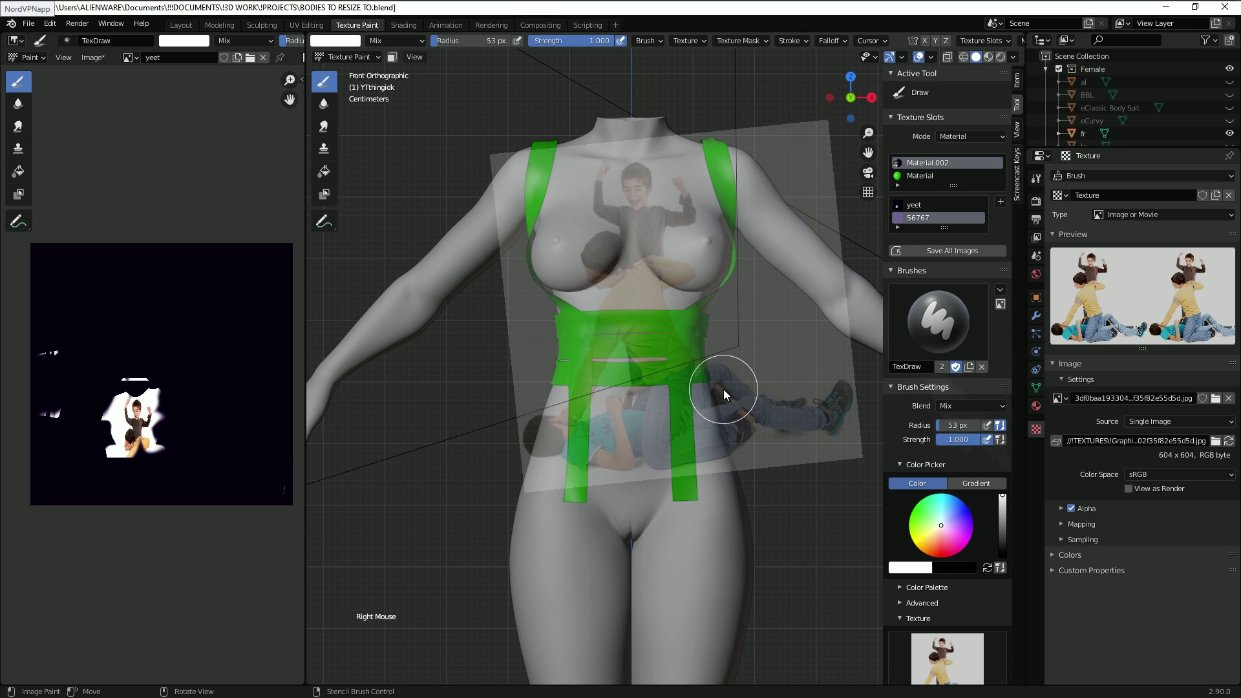
right_click_drag(712, 346, 759, 351)
left_click(699, 221)
mouse_move(699, 221)
left_mouse_down()
mouse_move(684, 168)
mouse_move(685, 338)
left_mouse_up()
Step: Move the stencil left and paint a second copy of the boys on the left chest
right_click_drag(747, 433, 626, 433)
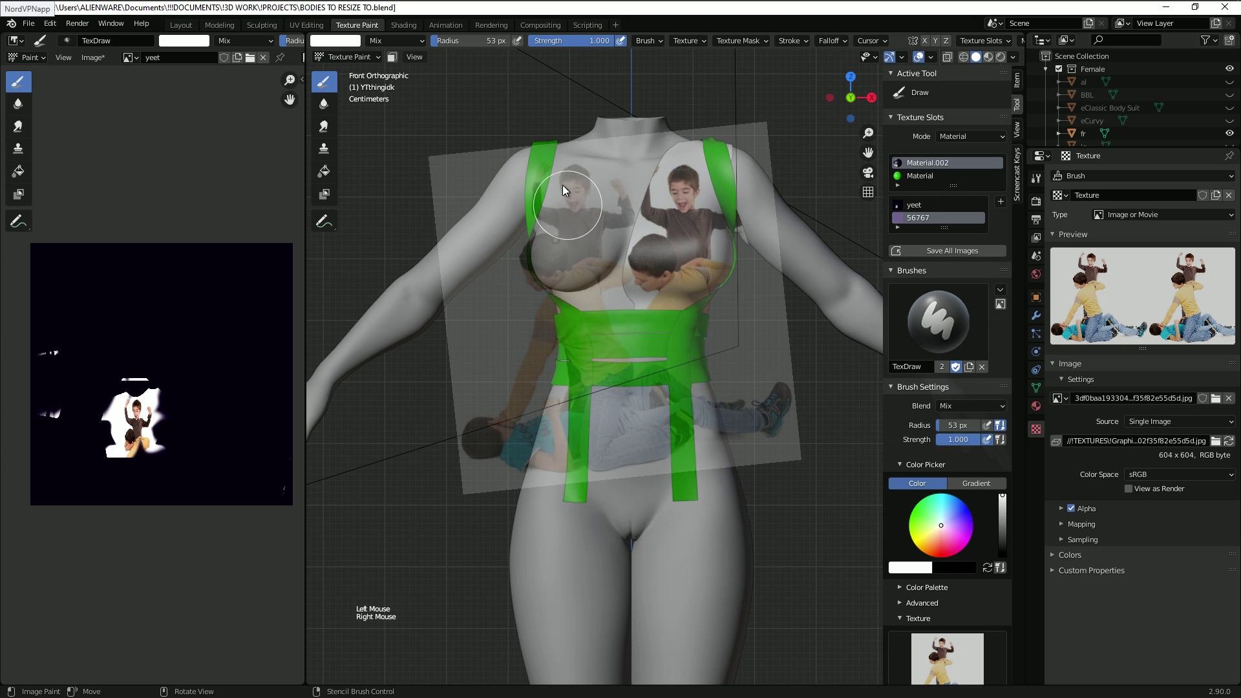
mouse_move(563, 184)
left_mouse_down()
mouse_move(569, 320)
mouse_move(541, 305)
mouse_move(784, 333)
left_mouse_up()
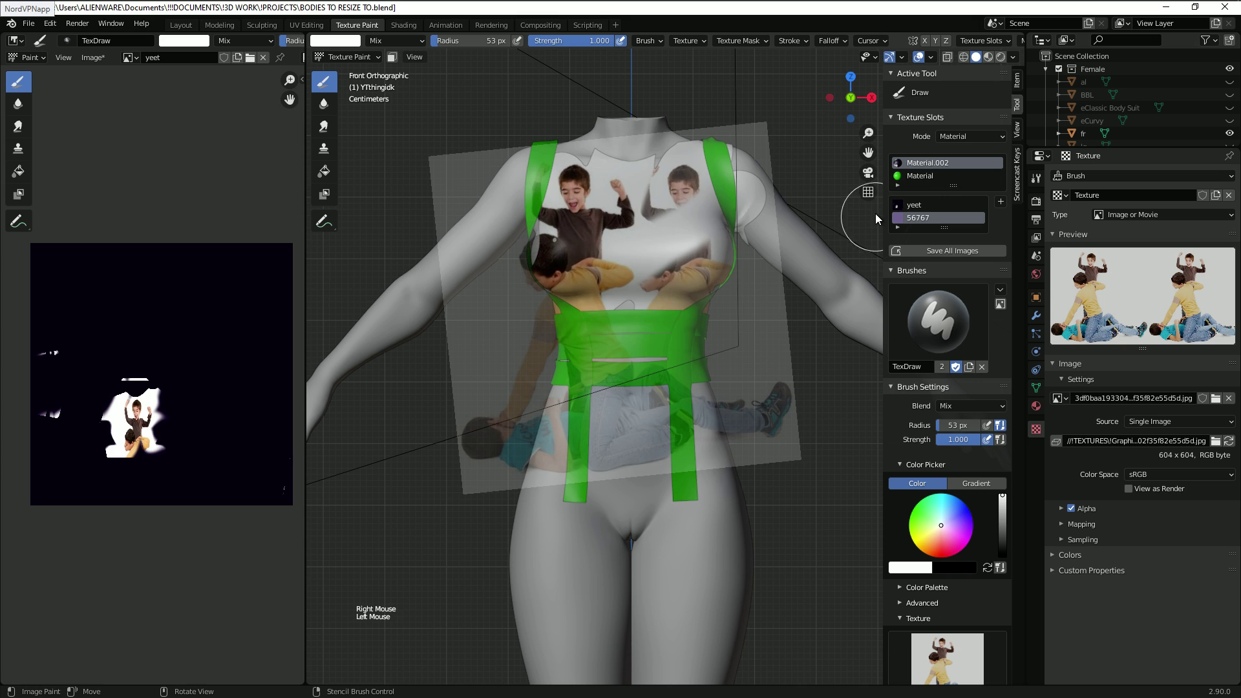
mouse_move(875, 213)
middle_mouse_down()
mouse_move(722, 392)
mouse_move(746, 396)
middle_mouse_up()
Step: Orbit and zoom around the torso to inspect the two painted photo copies
scroll(746, 396, "down", 8)
scroll(718, 439, "up", 6)
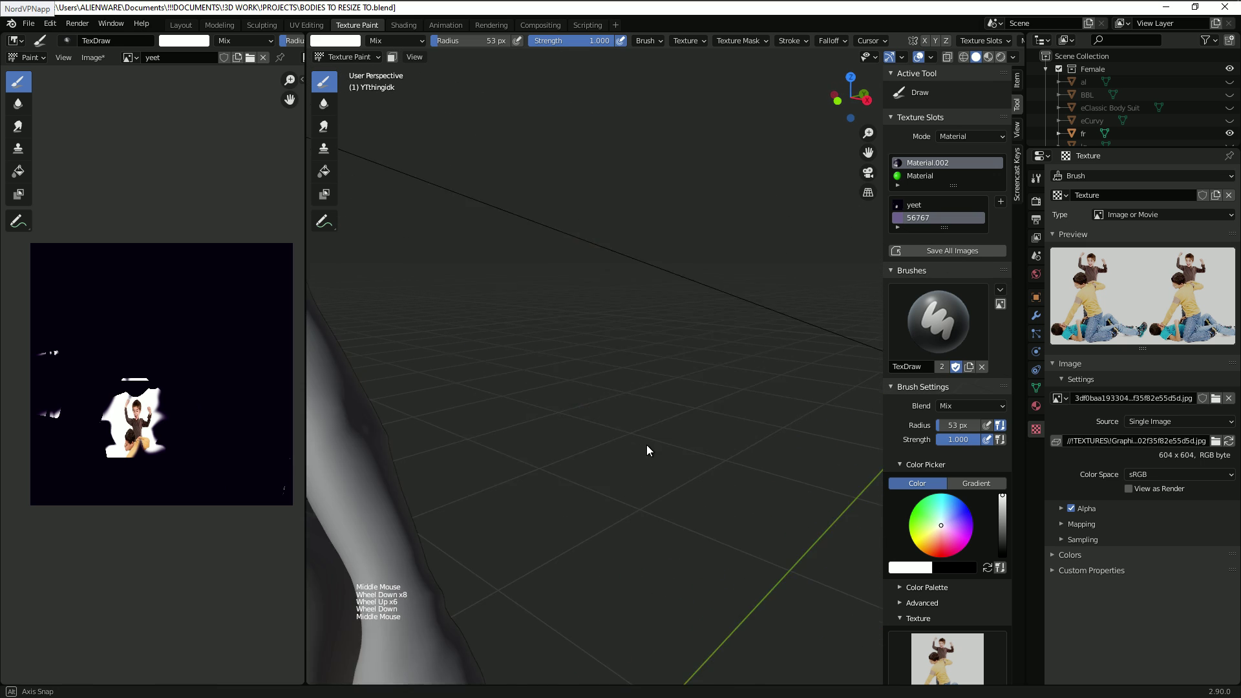
scroll(647, 444, "down", 1)
mouse_move(646, 445)
middle_mouse_down()
mouse_move(685, 455)
mouse_move(704, 436)
mouse_move(687, 439)
mouse_move(696, 413)
mouse_move(711, 420)
mouse_move(709, 396)
mouse_move(696, 398)
middle_mouse_up()
scroll(685, 455, "down", 2)
scroll(696, 413, "up", 1)
scroll(680, 395, "down", 1)
scroll(680, 396, "up", 1)
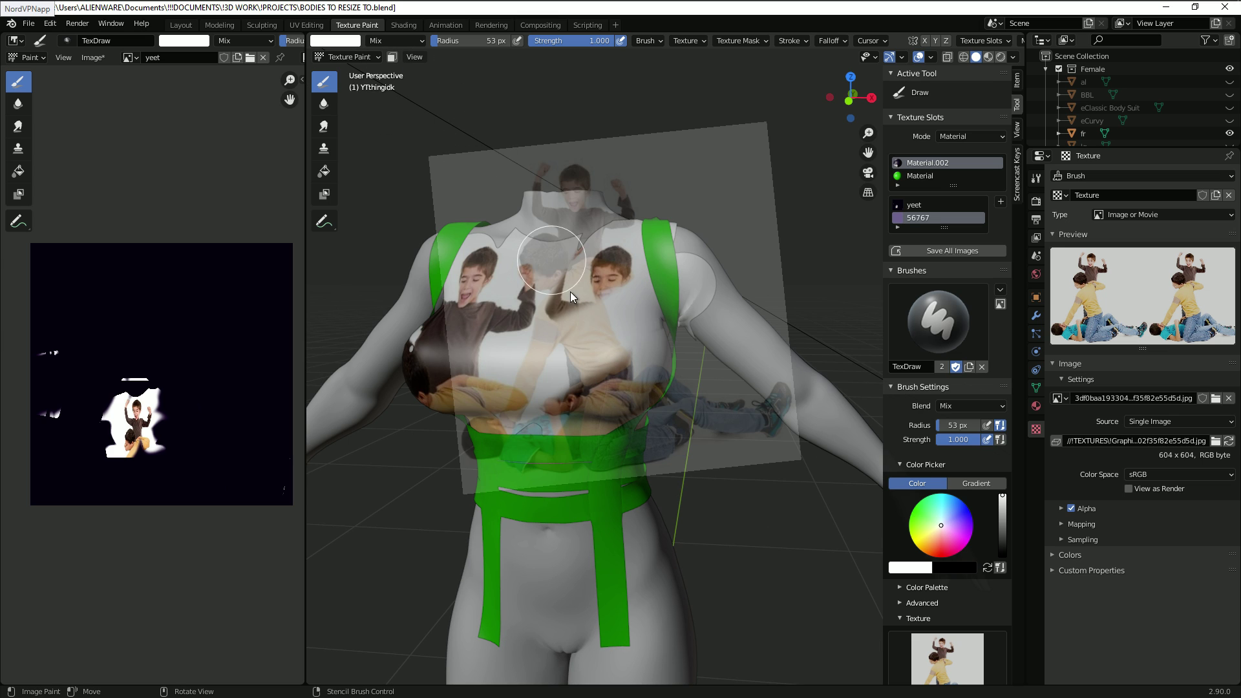
scroll(583, 308, "down", 3)
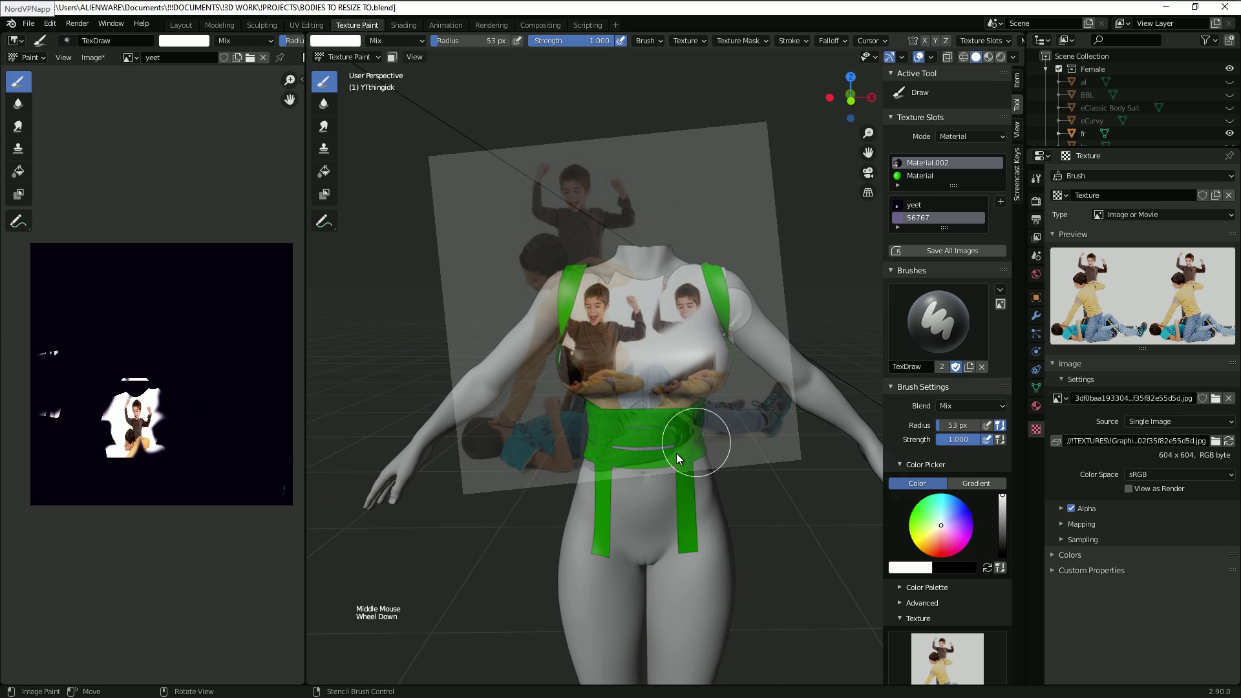
scroll(676, 448, "up", 2)
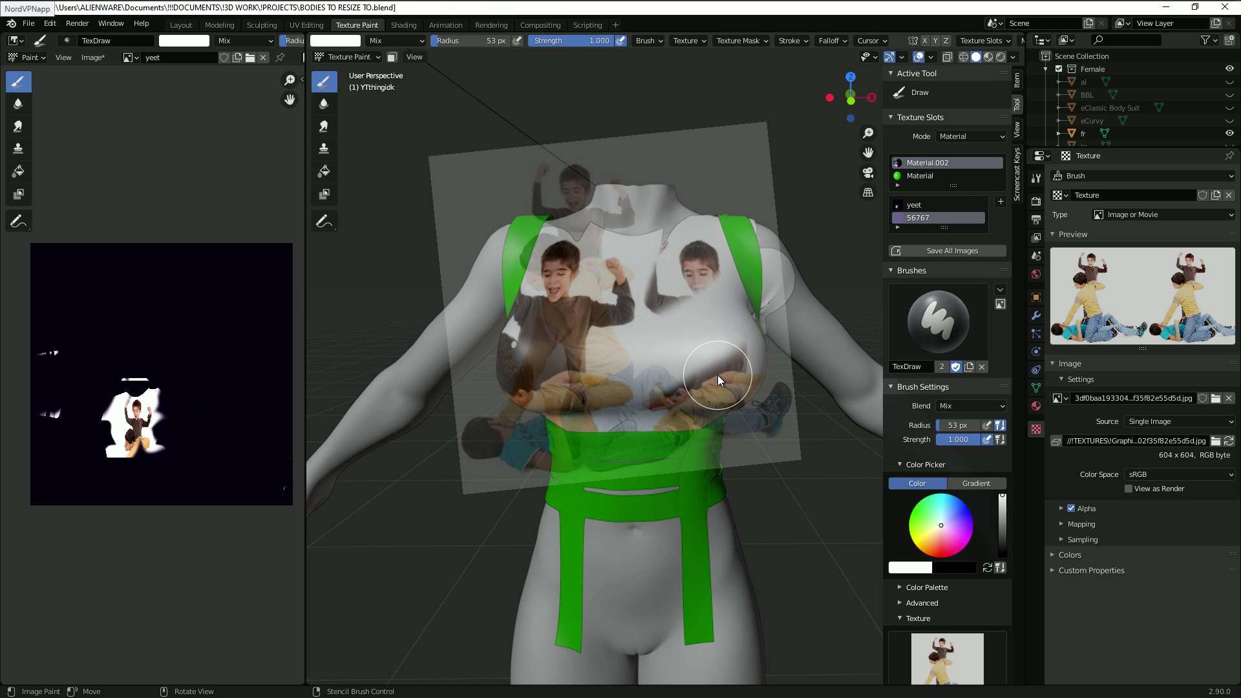
mouse_move(724, 412)
middle_mouse_down()
mouse_move(654, 416)
mouse_move(723, 417)
middle_mouse_up()
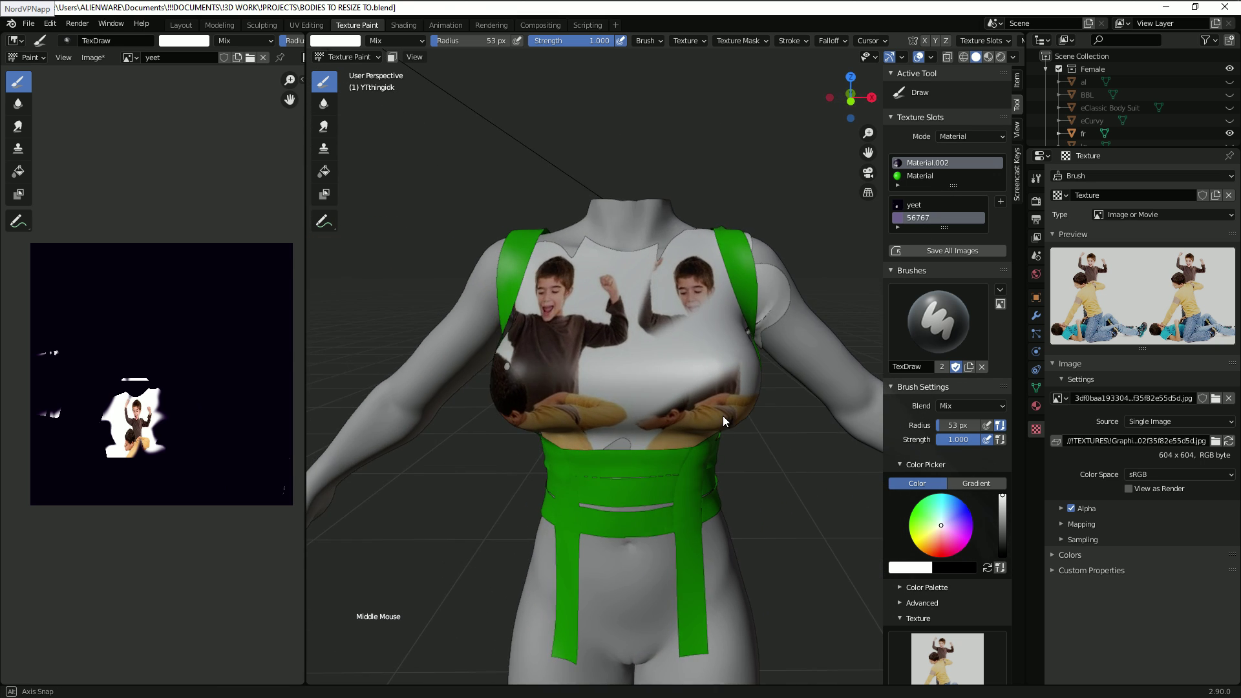
scroll(723, 409, "down", 2)
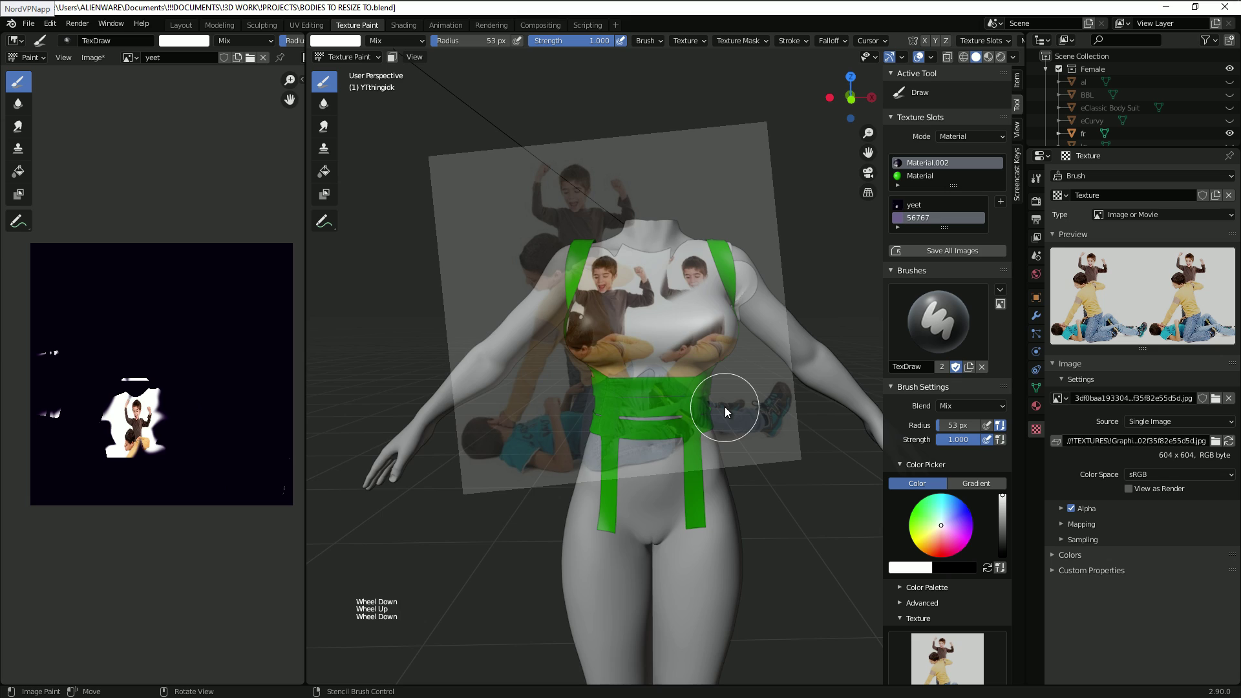
scroll(724, 406, "down", 1)
scroll(725, 405, "up", 1)
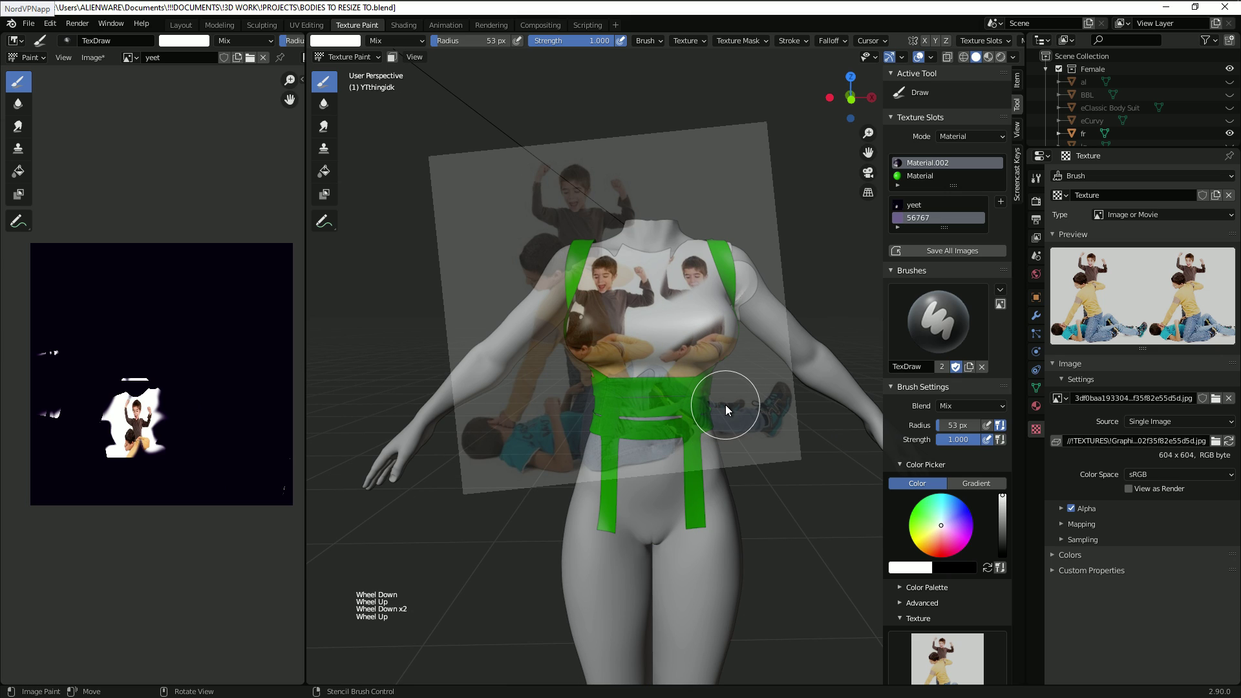